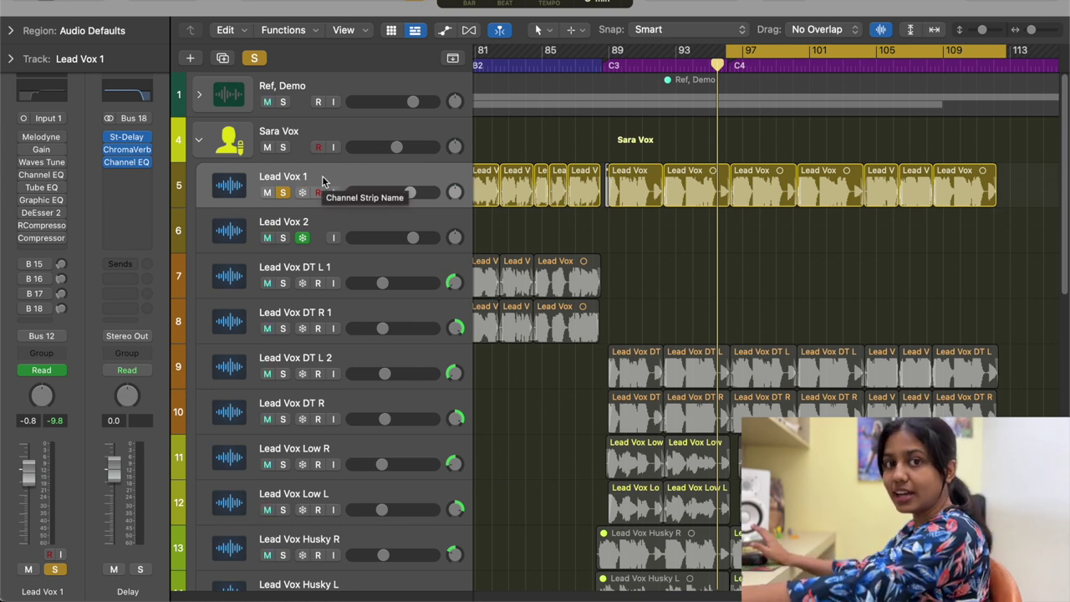
- Play the soloed lead vocal from about bar 97 and move the cycle start to the C4 marker
left_click(729, 50)
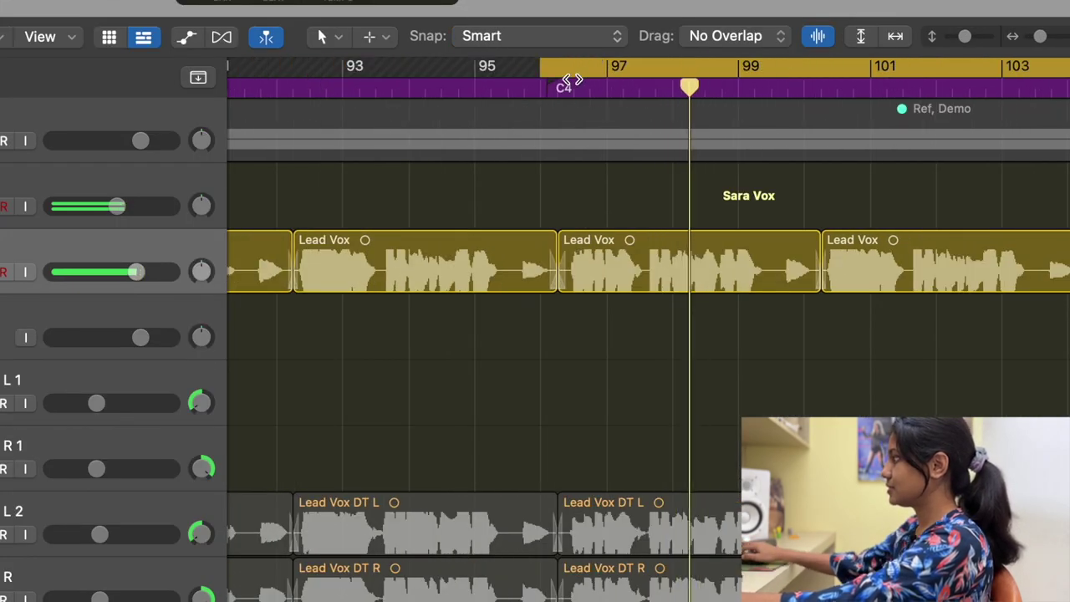
scroll(502, 84, "right", 3)
scroll(385, 87, "right", 3)
scroll(335, 84, "left", 4)
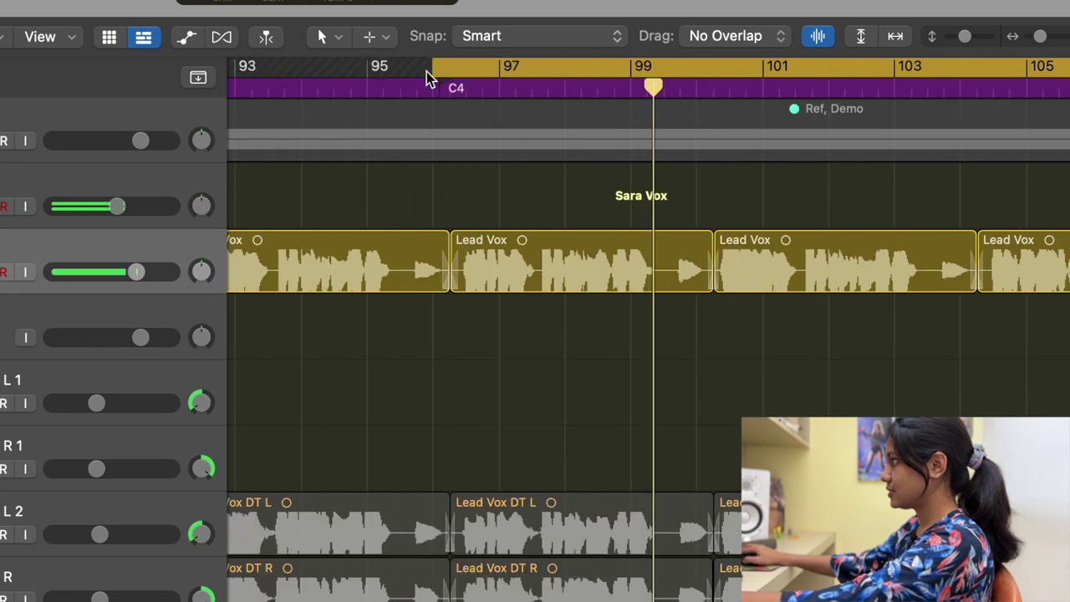
left_click_drag(434, 68, 446, 69)
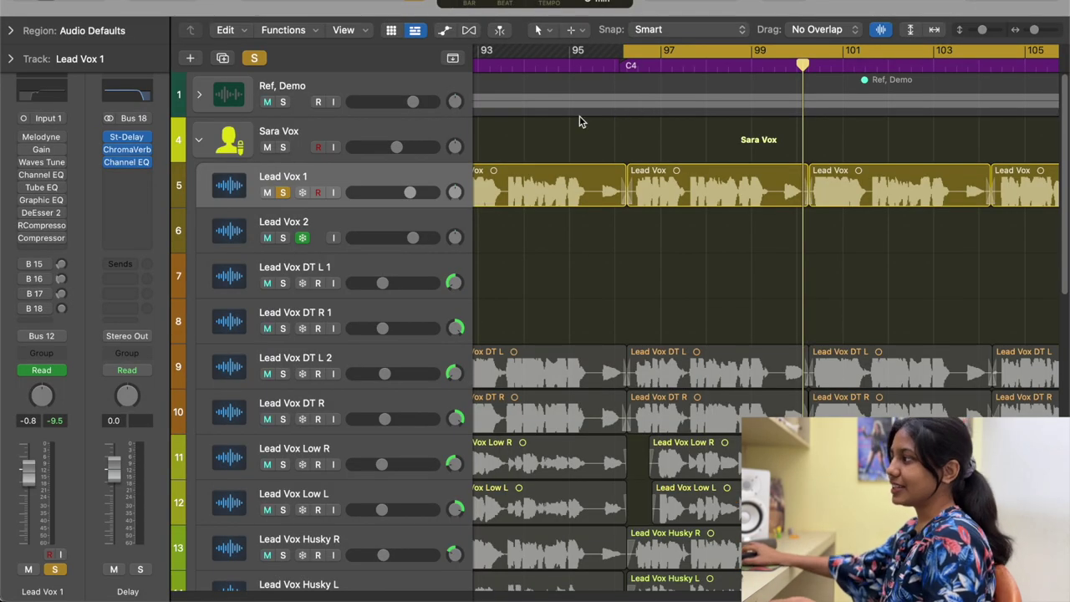
- Open Melodyne on the Lead Vox 1 channel and look through the detected notes across the song
mouse_move(33, 140)
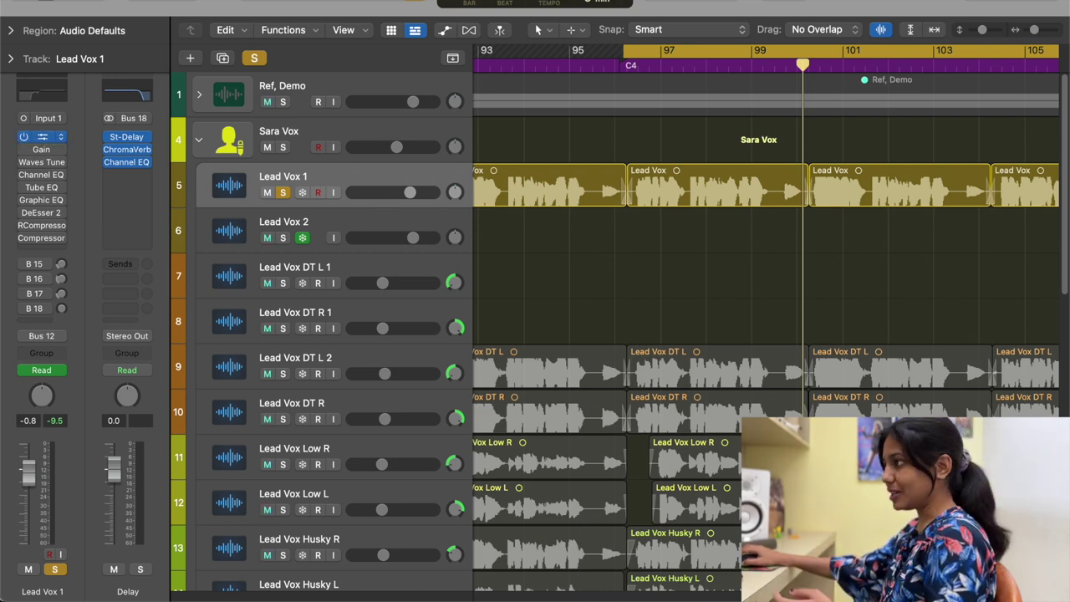
left_click(48, 140)
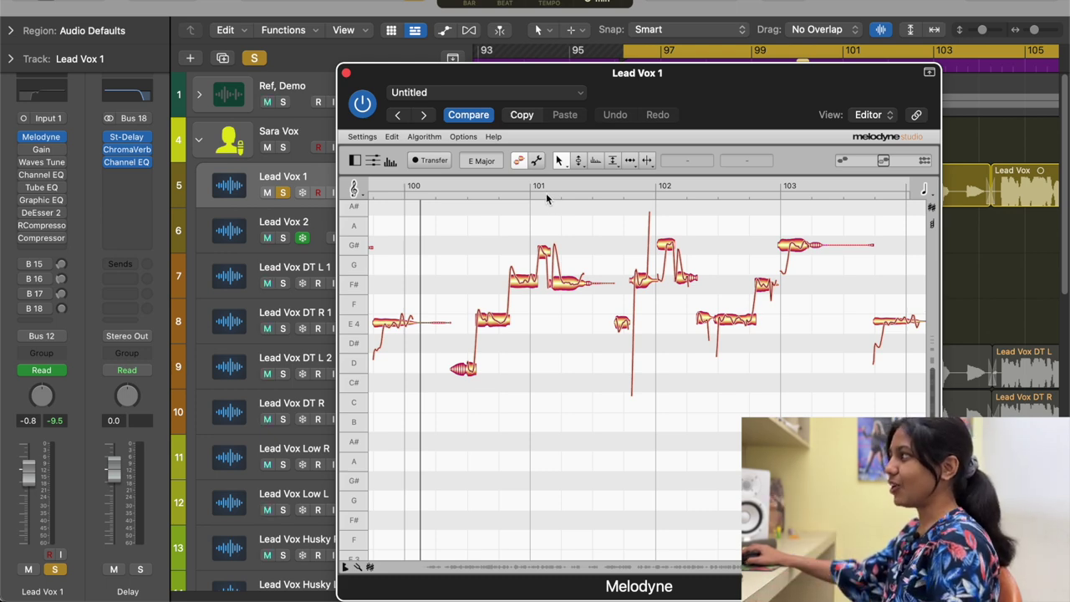
scroll(546, 193, "left", 10)
scroll(546, 193, "up", 4)
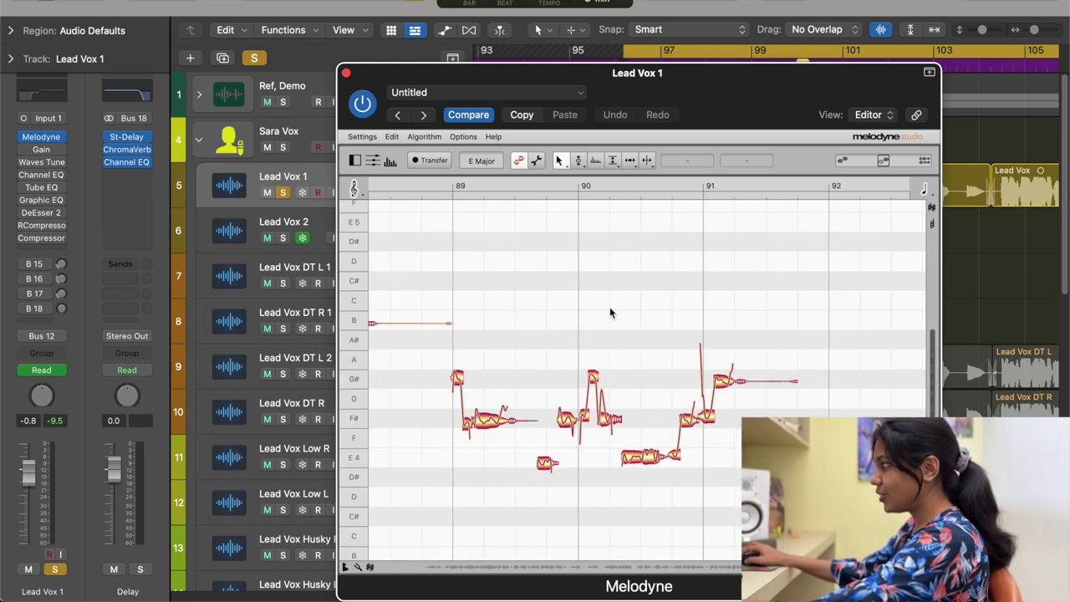
scroll(573, 337, "left", 5)
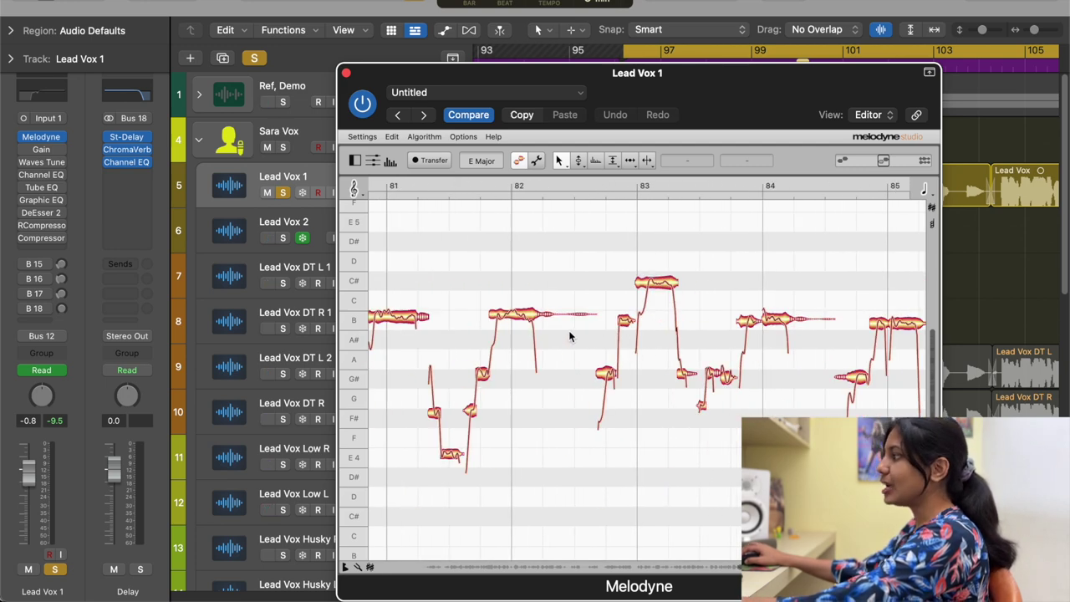
scroll(569, 330, "right", 15)
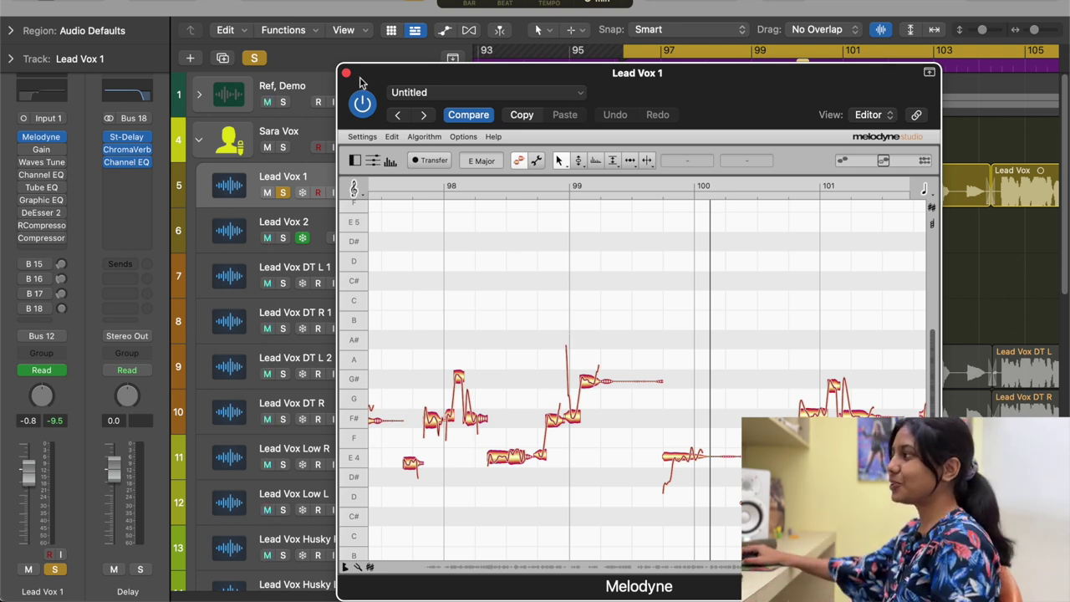
- Shift the long note after bar 97 up slightly so it is centred on F#, and play it back
scroll(585, 376, "left", 5)
left_click(588, 423)
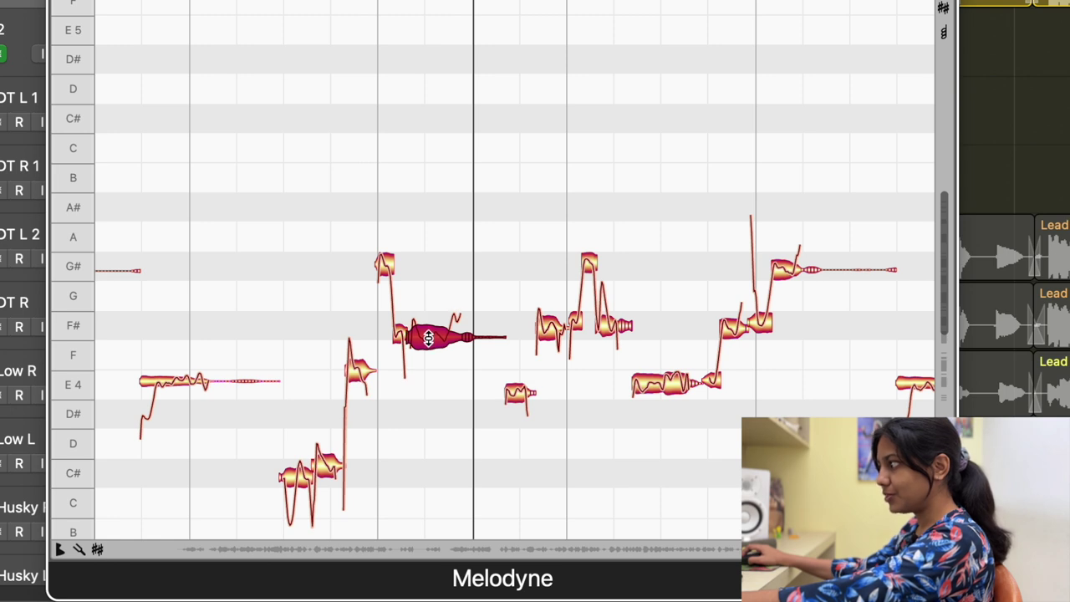
left_click_drag(428, 334, 426, 330)
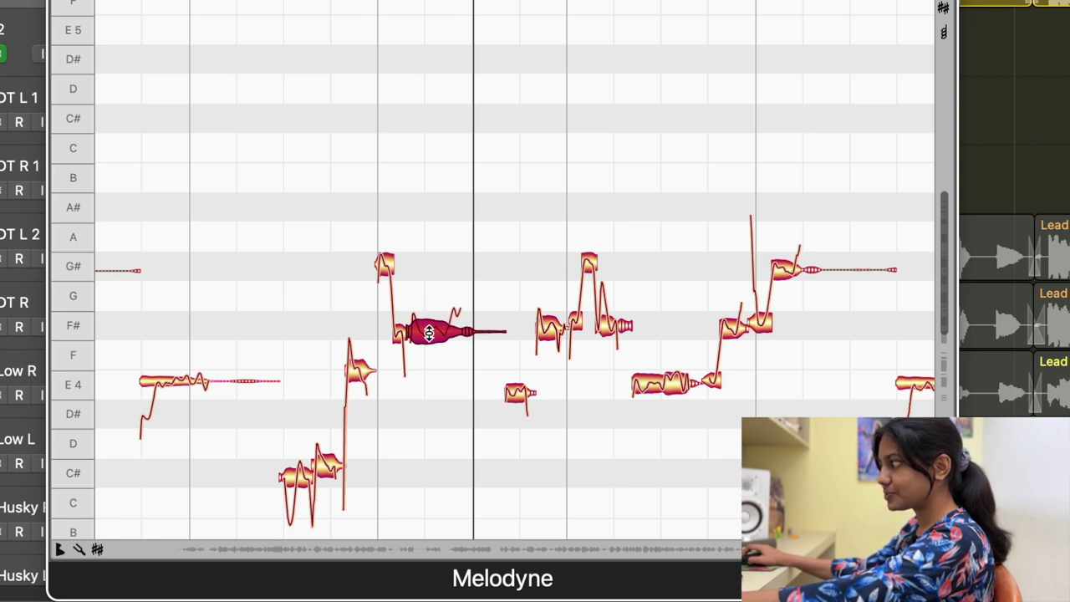
key("space")
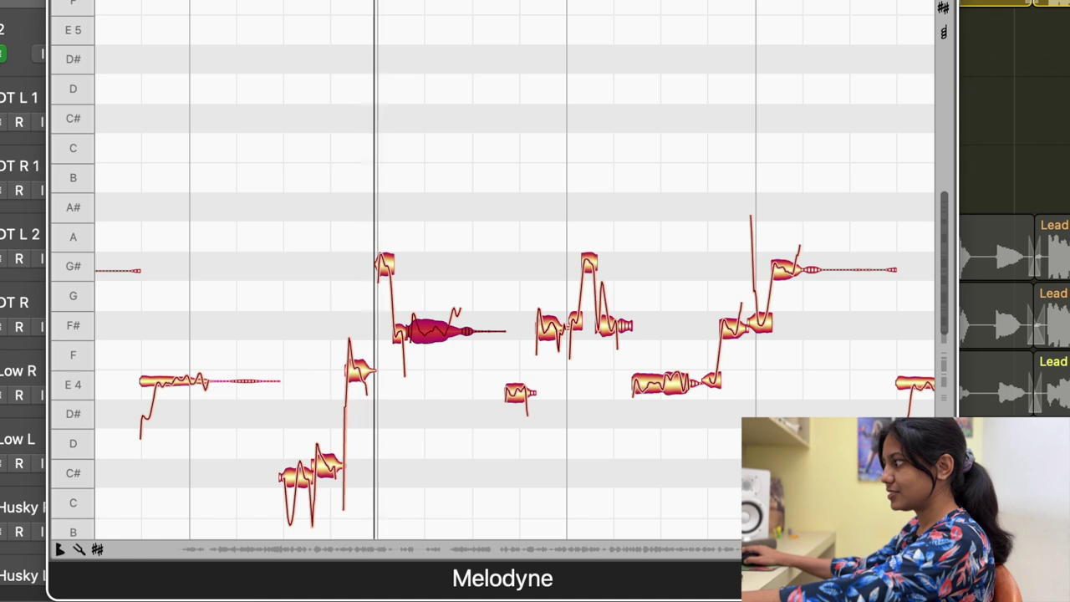
key("space")
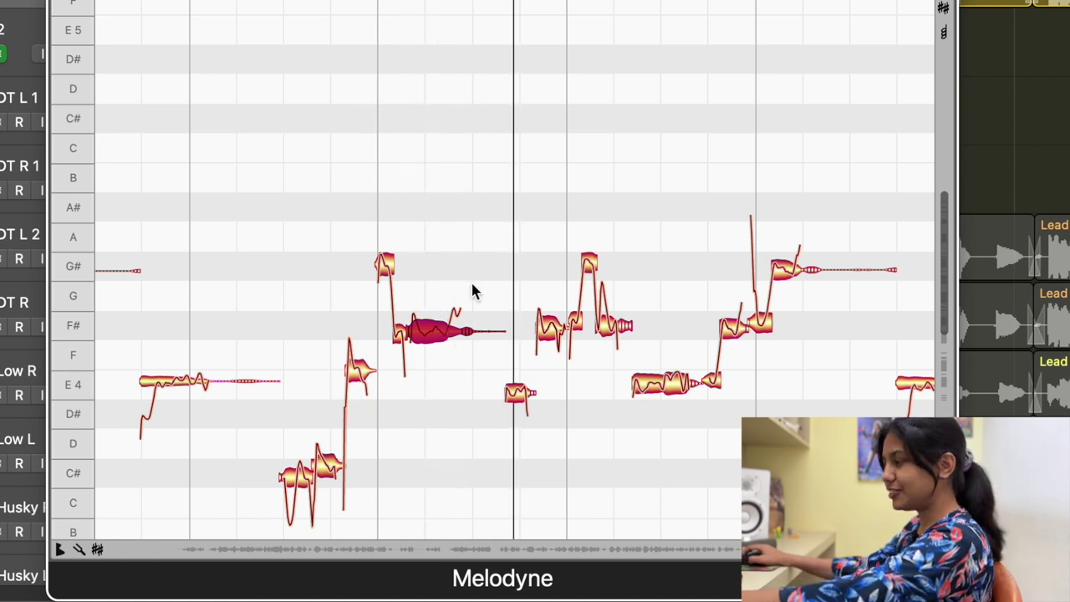
- Reduce the pitch modulation of the corrected F# note to 30% and play the result
right_click(432, 331)
mouse_move(458, 328)
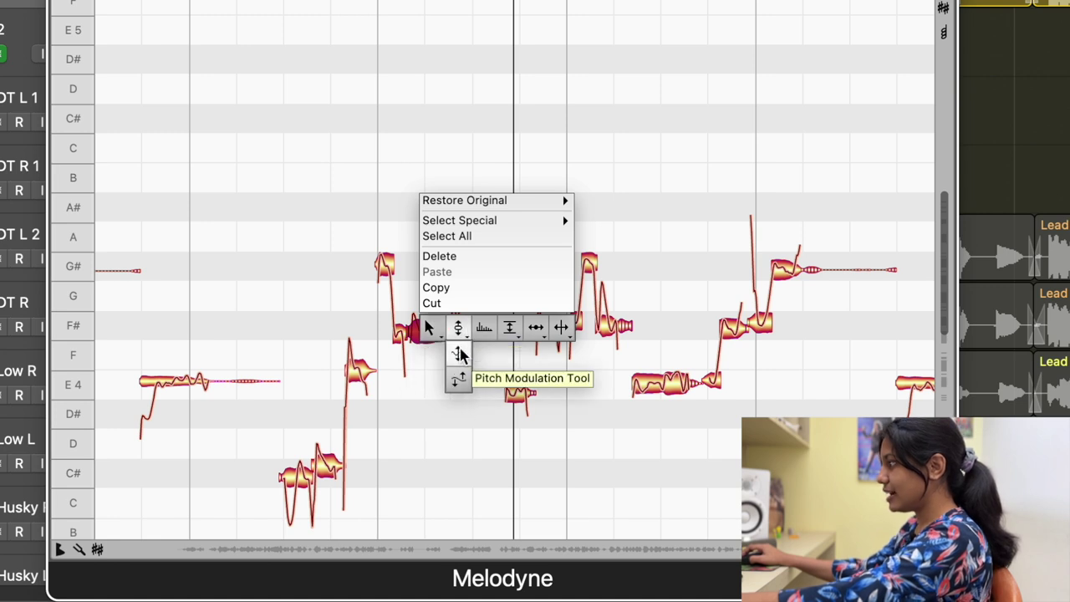
left_click(457, 374)
left_click_drag(437, 334, 426, 412)
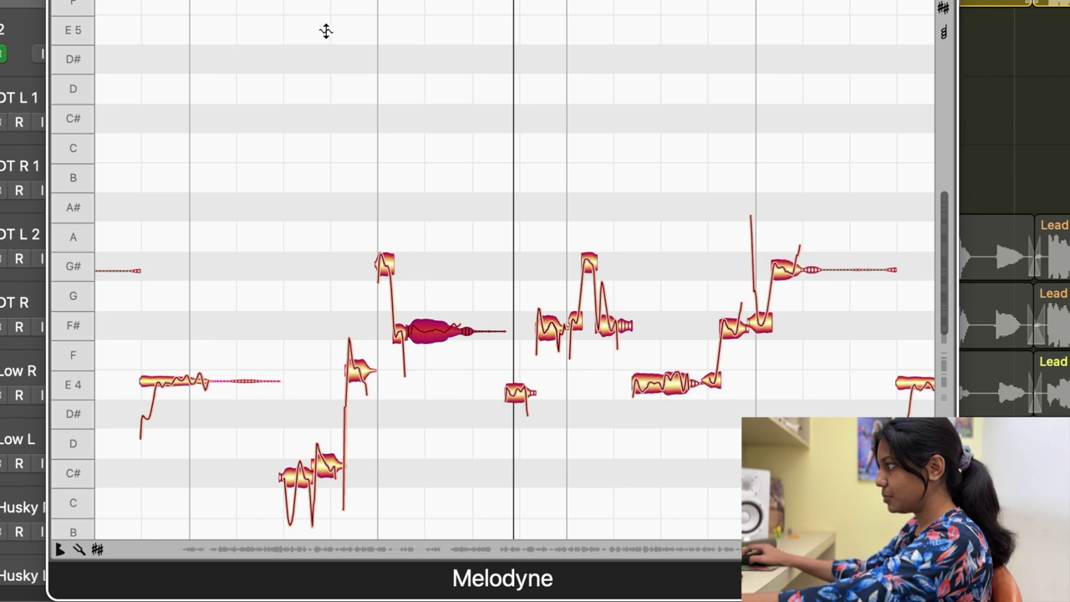
key("space")
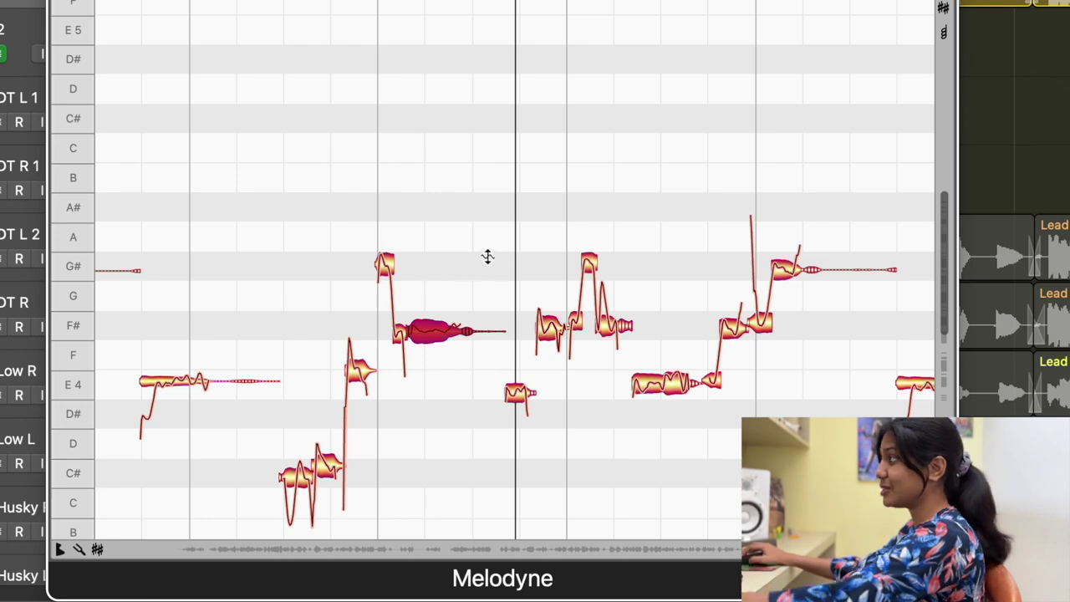
- Reposition the Melodyne window to check the cycled section and its notes, and close the plug-in
scroll(497, 263, "right", 5)
scroll(498, 262, "left", 3)
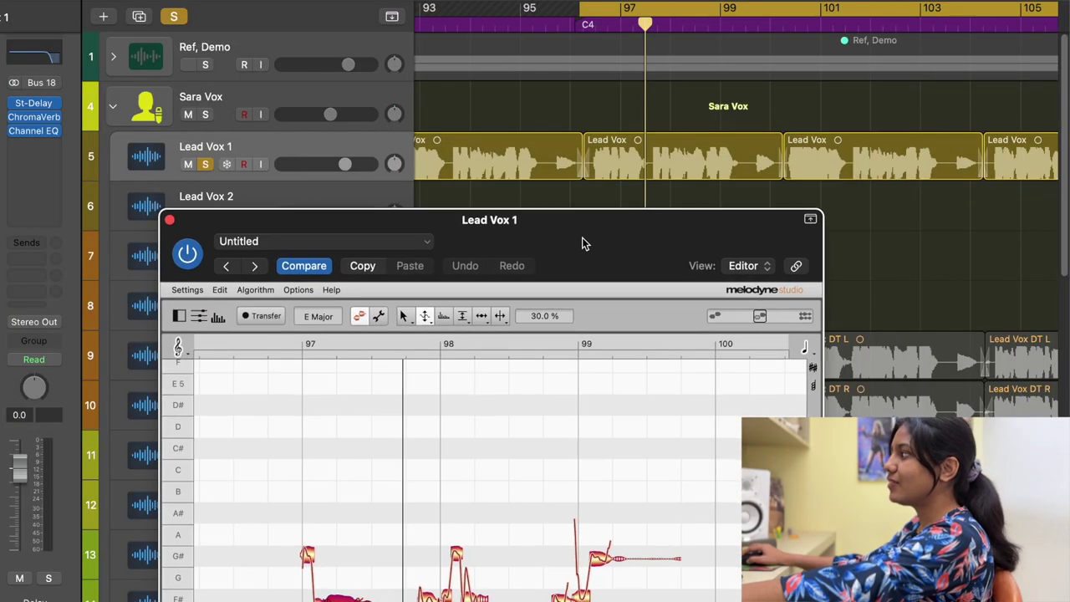
left_click_drag(582, 240, 578, 242)
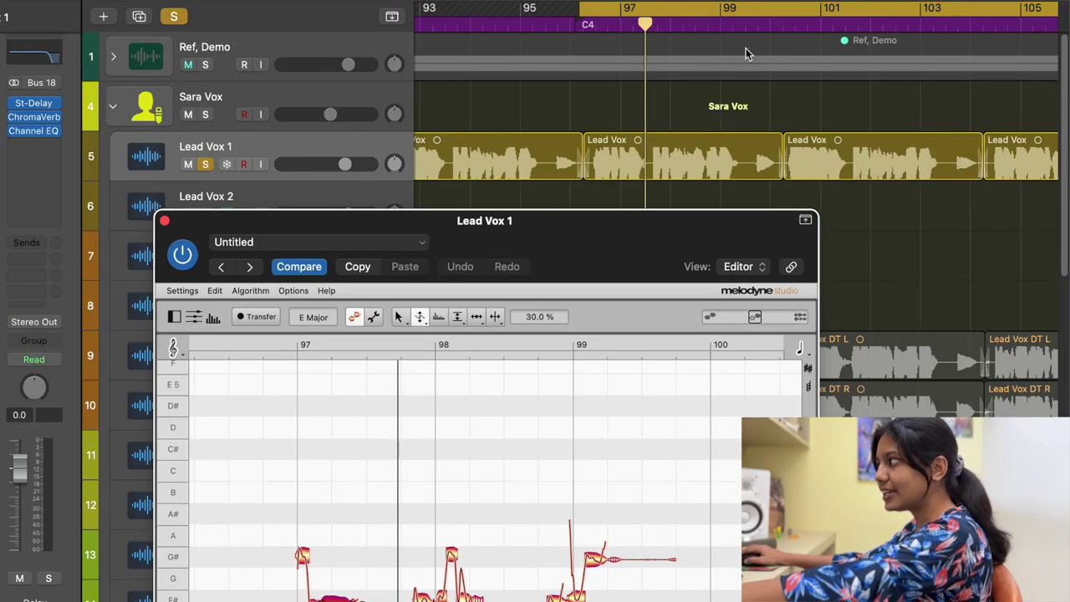
left_click_drag(702, 223, 701, 41)
scroll(556, 368, "left", 3)
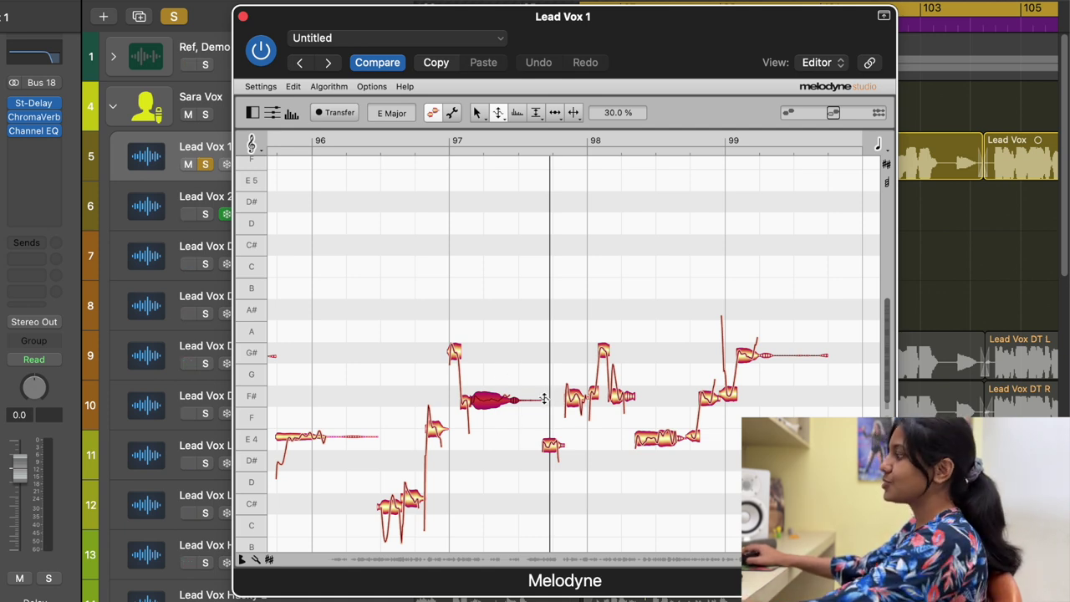
scroll(545, 398, "left", 10)
left_click(242, 16)
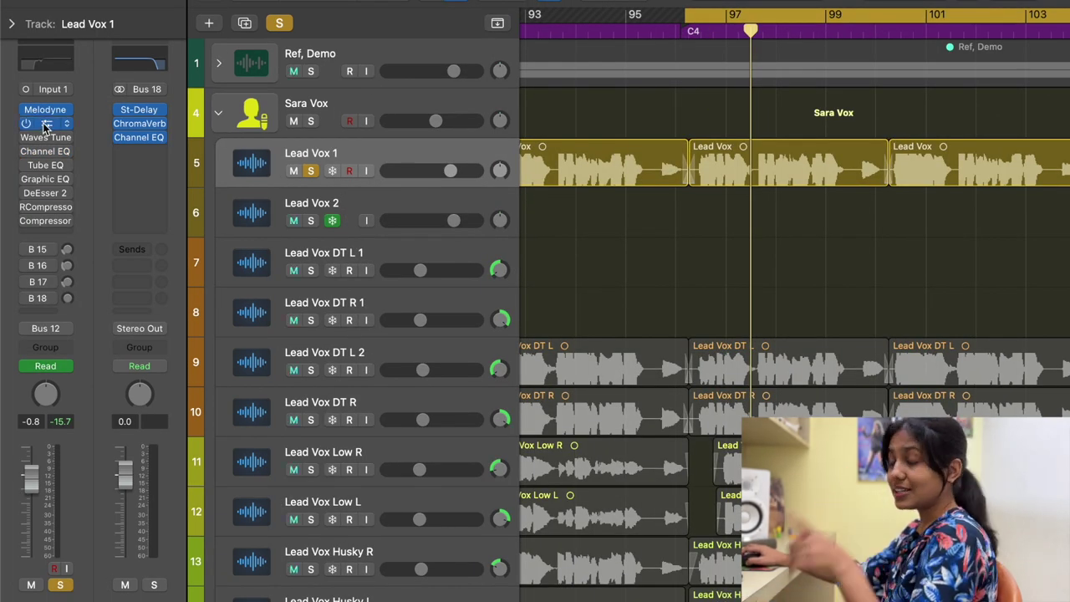
- Open the Gain plug-in on Lead Vox 1 and show the track automation, enlarging the Lead Vox 1 lane
left_click(46, 123)
left_click_drag(412, 124, 341, 288)
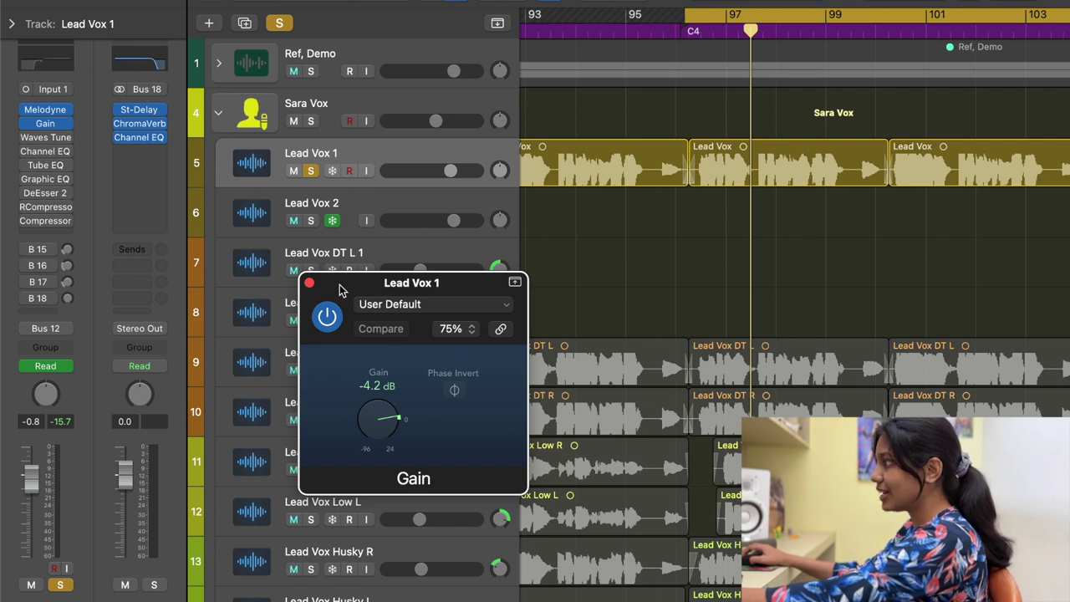
key("a")
key("super+Left")
key("super+Left")
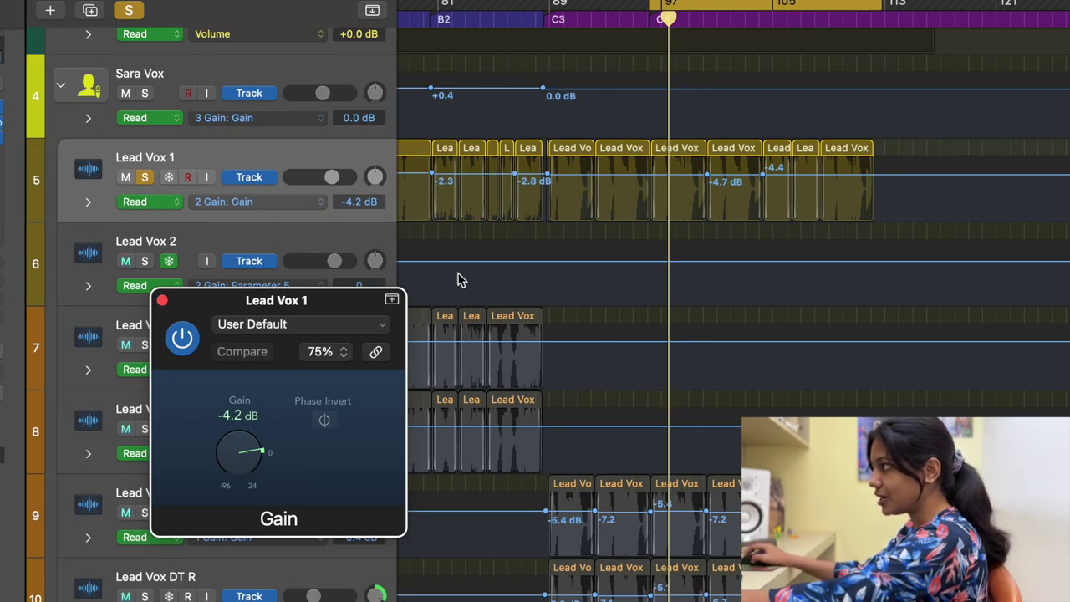
key("super+Down")
key("super+Down")
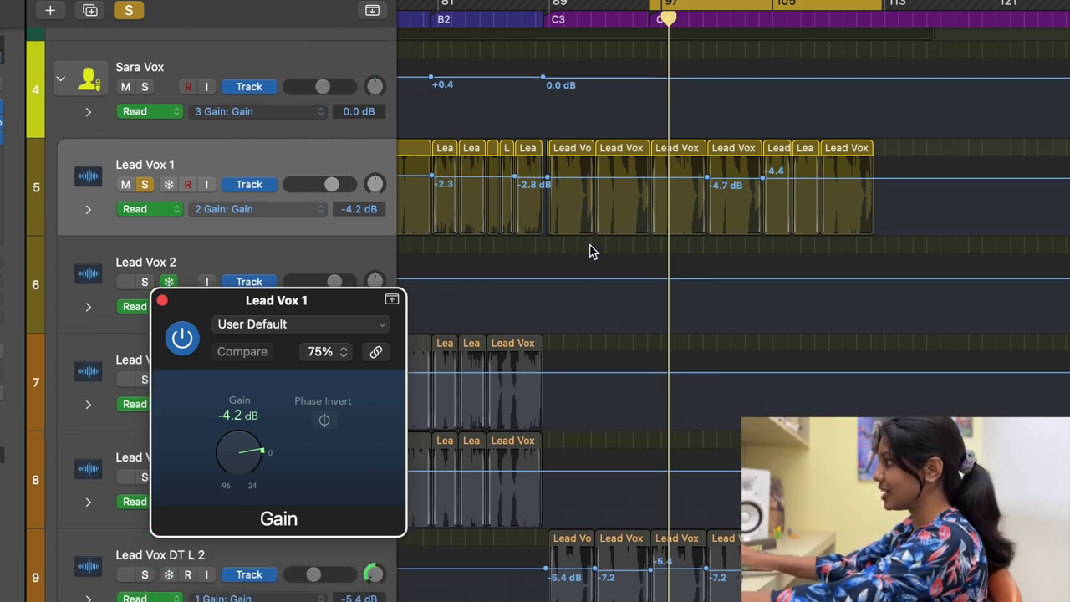
key("super+Right")
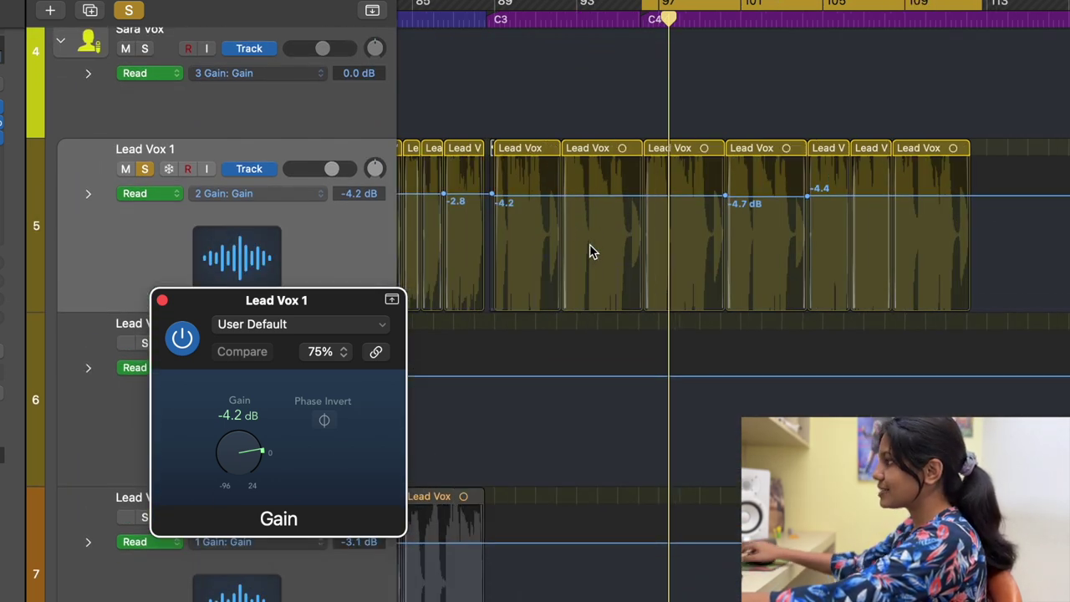
key("super+Right")
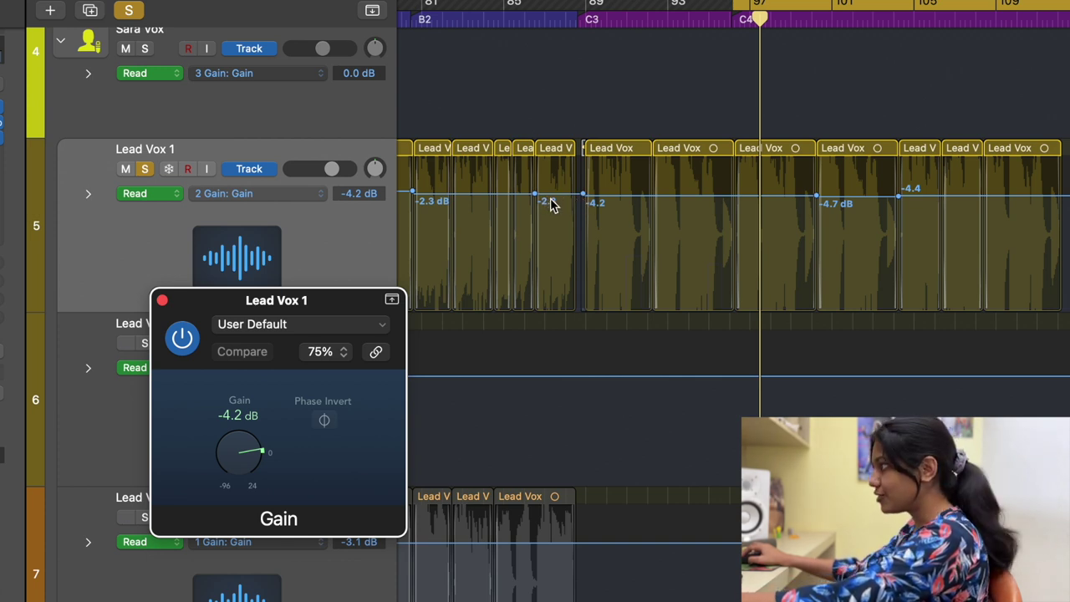
- Play the end of the B2 section and examine the Lead Vox 1 gain automation across the neighbouring sections
left_click(524, 19)
key("space")
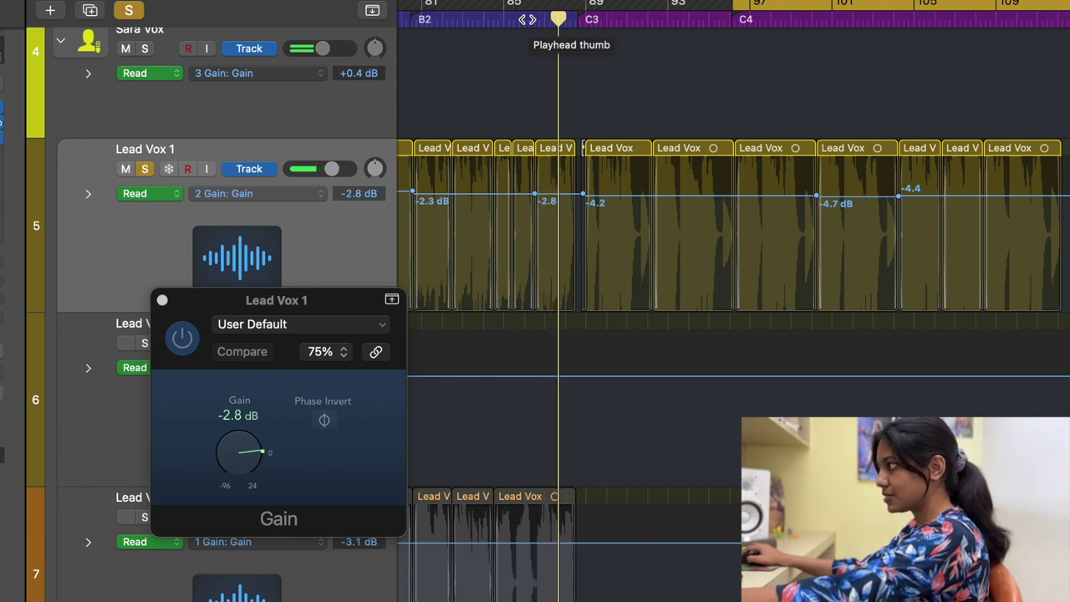
key("space")
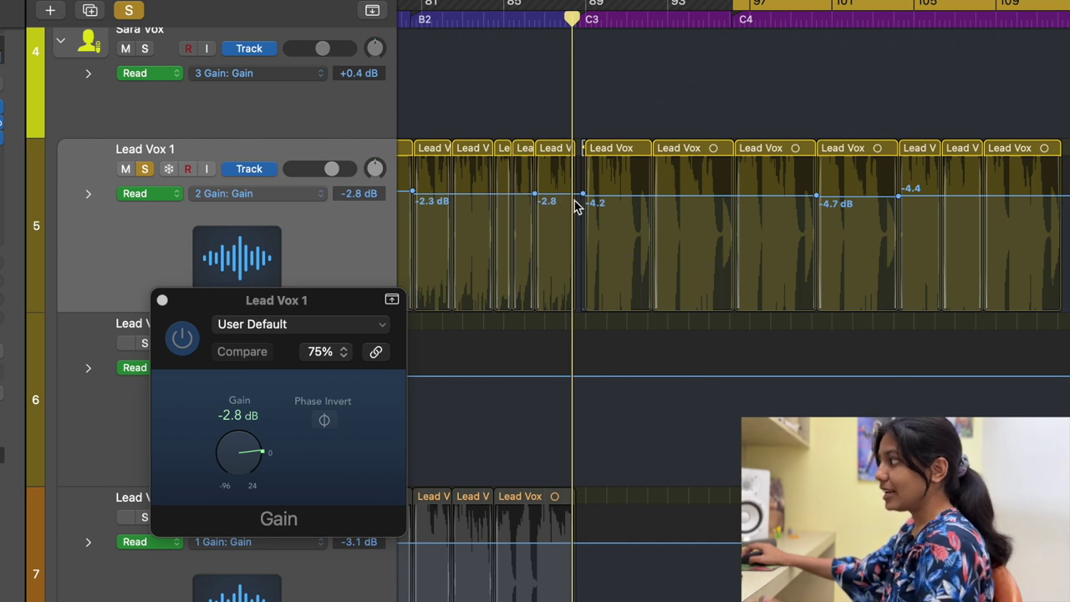
scroll(633, 204, "left", 3)
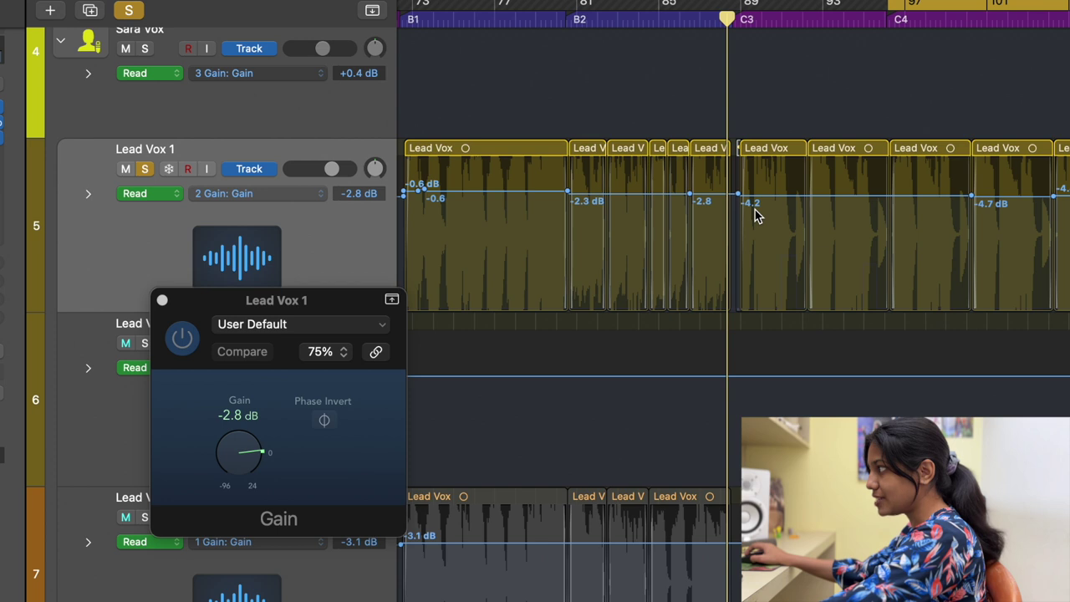
scroll(757, 210, "left", 3)
scroll(704, 208, "left", 3)
scroll(537, 215, "right", 10)
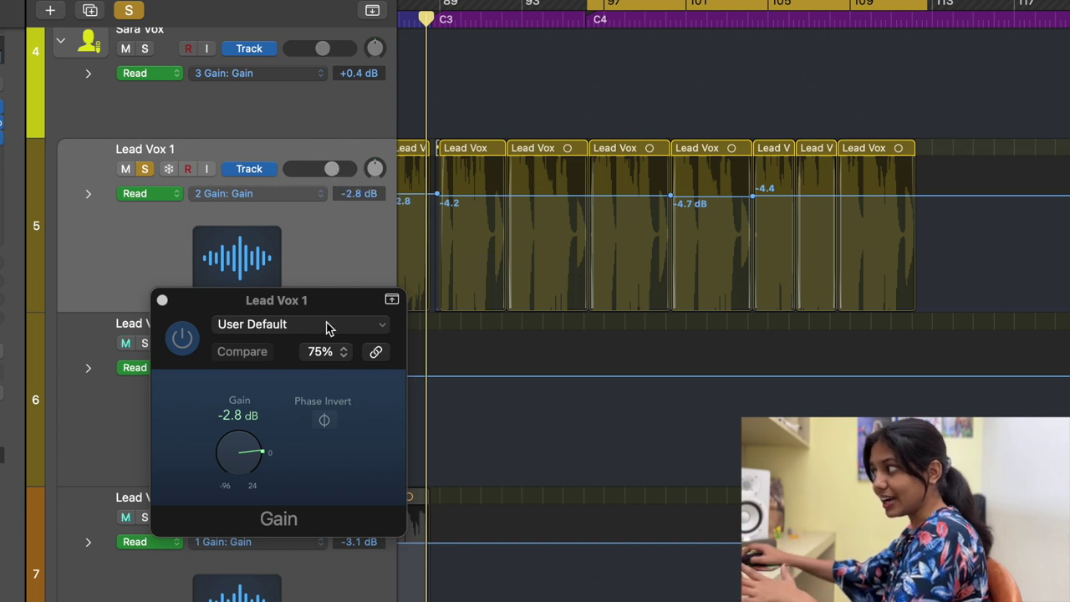
scroll(466, 220, "left", 3)
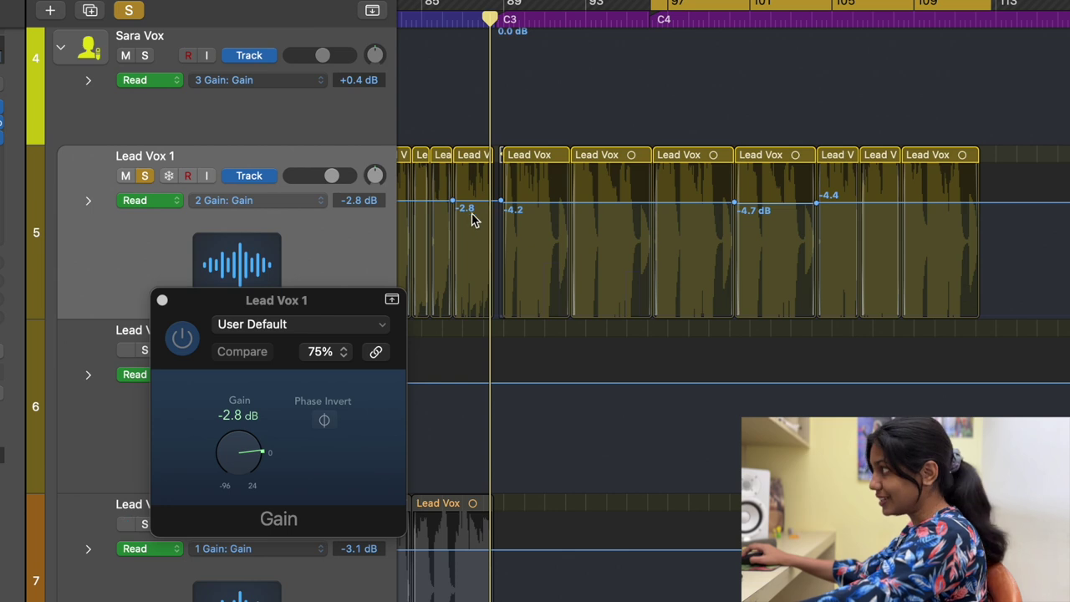
- Play the lead vocal across the transition from B2 into C3 to compare the automated gain levels
left_click(456, 21)
key("space")
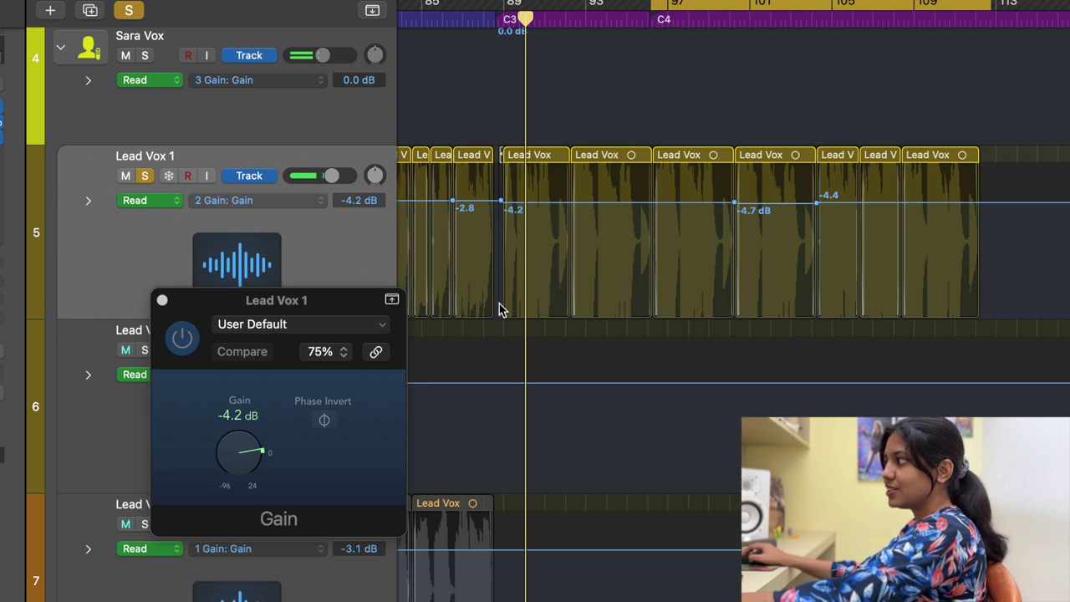
key("space")
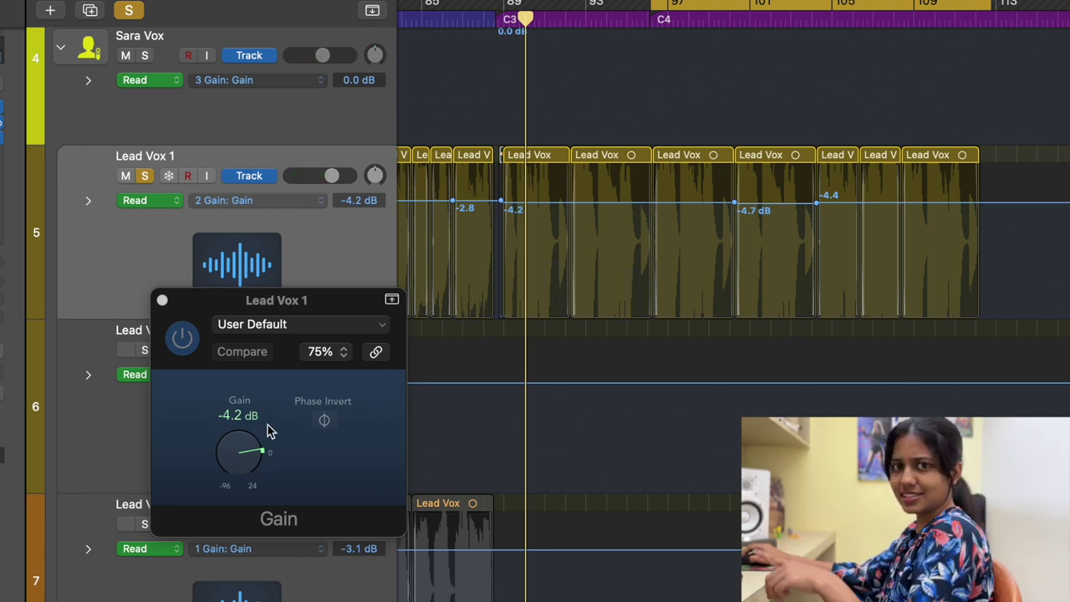
- Locate the Gain plug-in in the Utility category for the second insert slot of Lead Vox 1
left_click(71, 211)
mouse_move(121, 500)
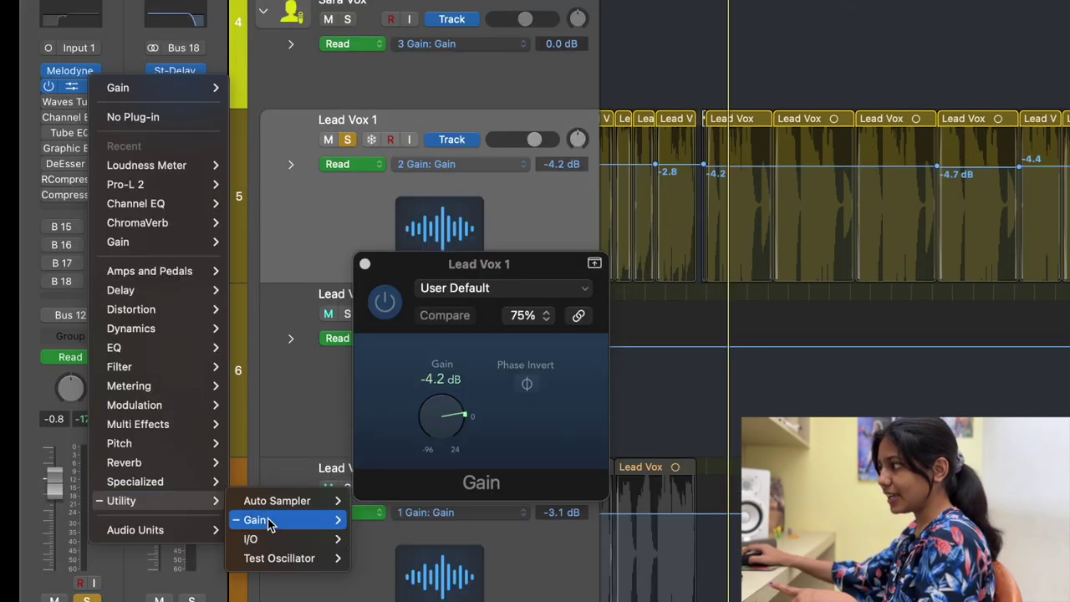
mouse_move(267, 520)
left_click(374, 517)
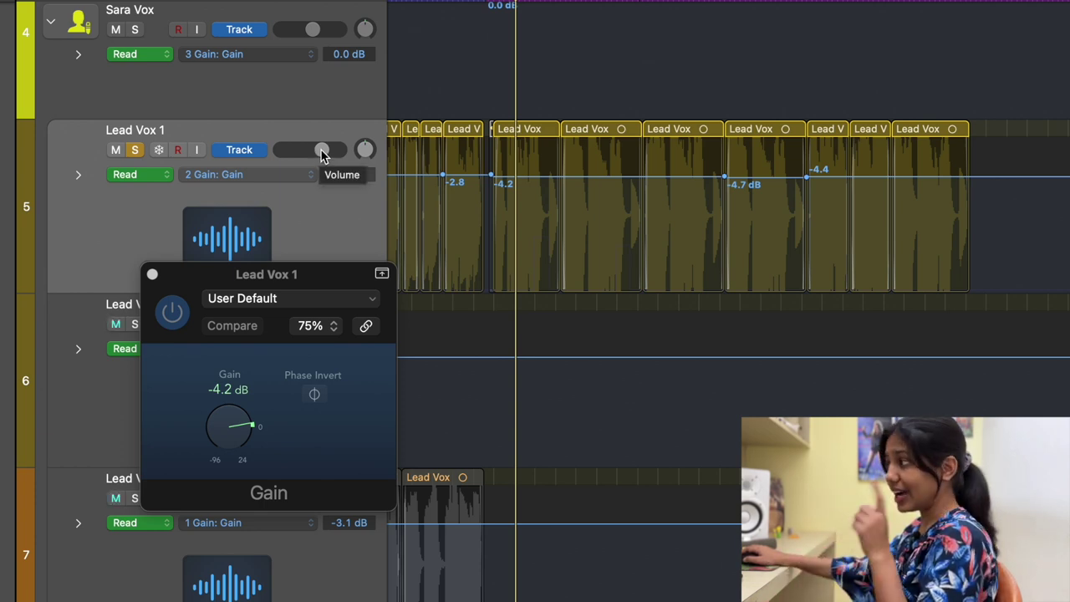
- Close the Gain plug-in window and hide the track automation
left_click(152, 274)
key("a")
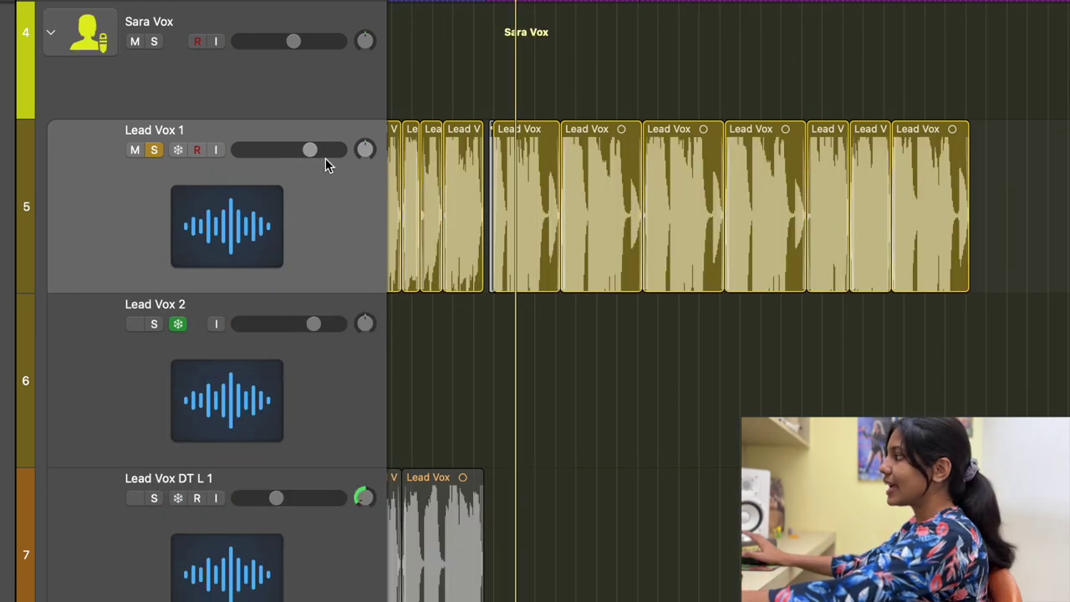
scroll(329, 164, "down", 5)
scroll(327, 163, "up", 3)
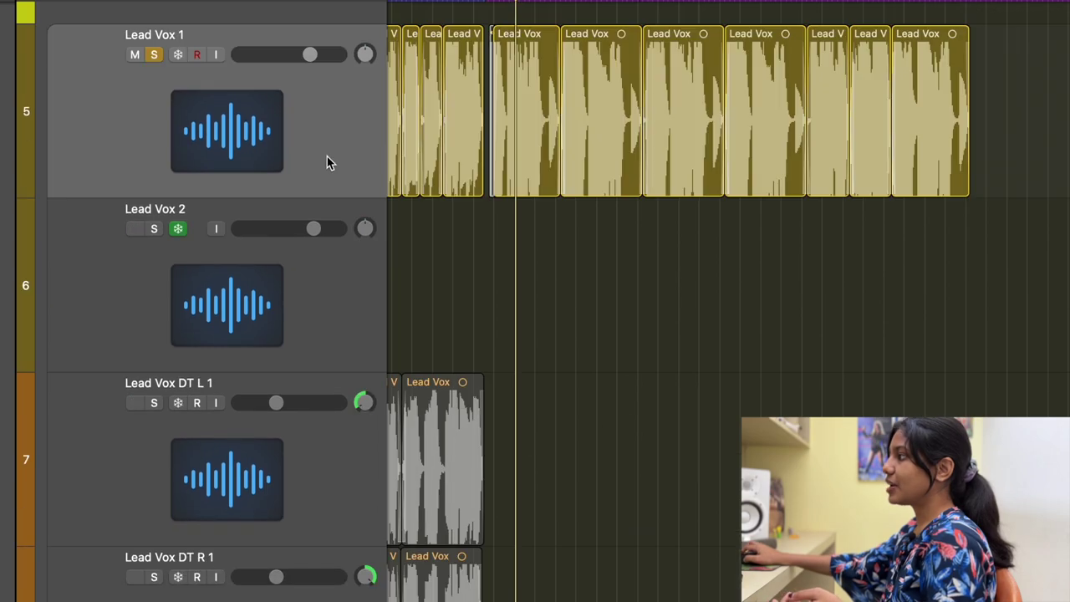
- Reopen the Gain plug-in window of Lead Vox 1 and show the track automation
scroll(313, 72, "down", 15)
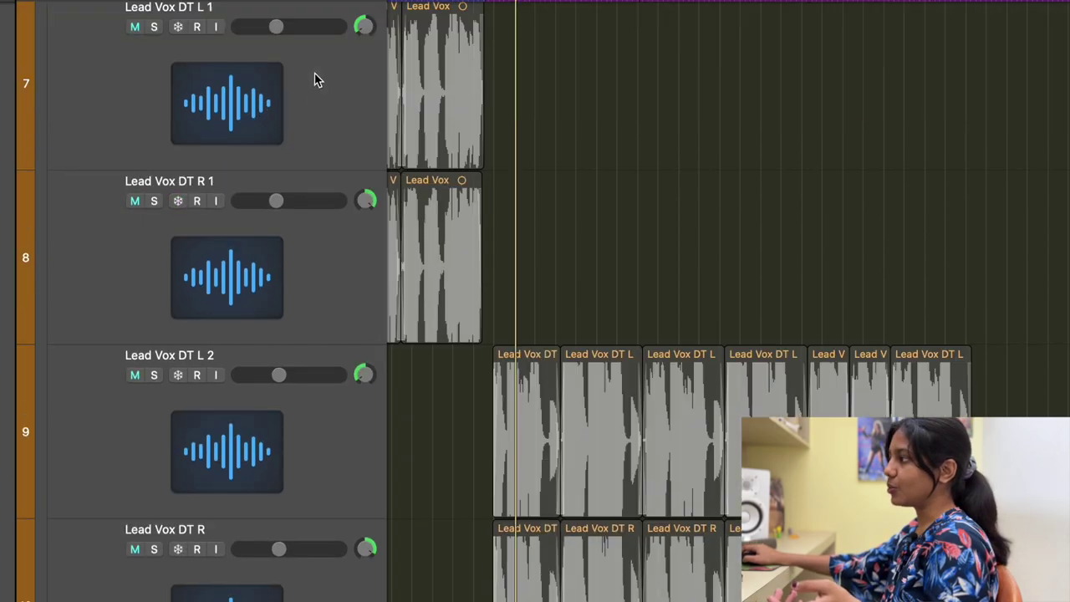
scroll(250, 403, "up", 15)
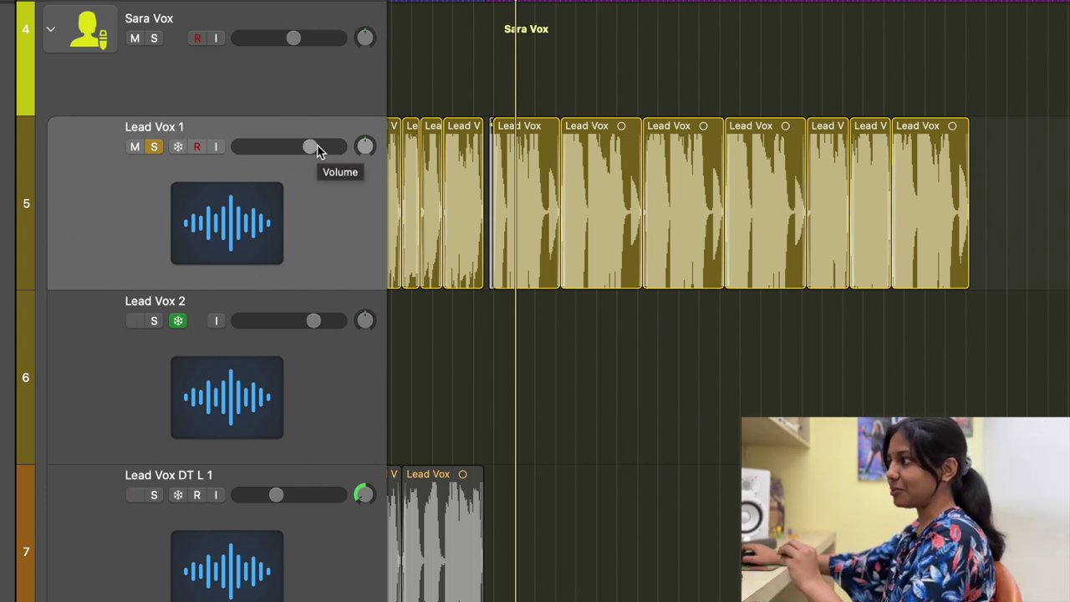
key("v")
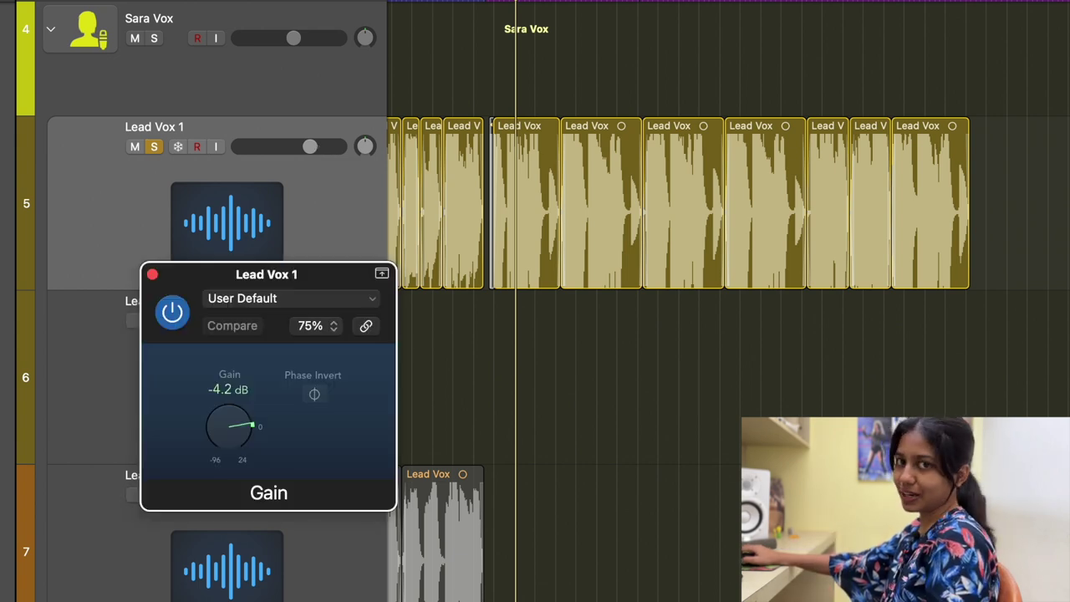
key("a")
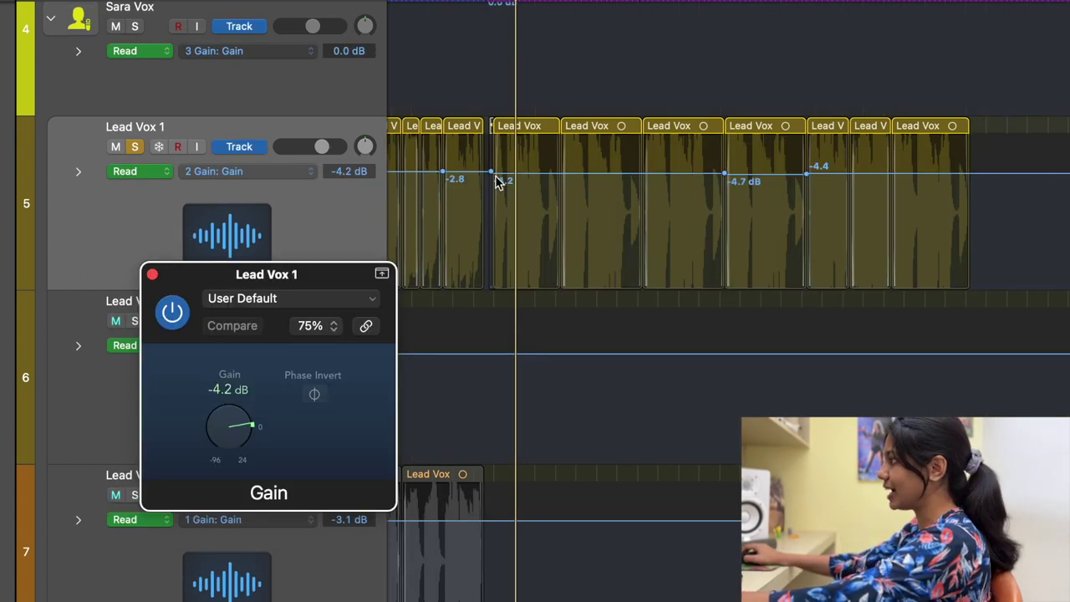
- Examine the Lead Vox 1 gain automation across the earlier vocal sections and return to section C3
key("super+Right")
scroll(502, 117, "left", 10)
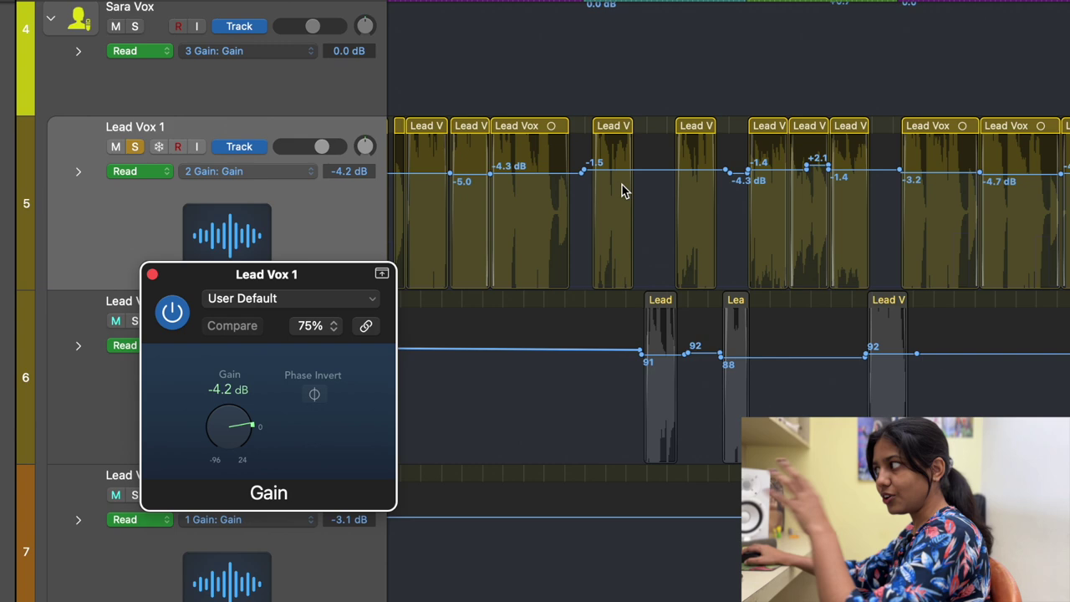
scroll(613, 195, "right", 5)
scroll(612, 194, "right", 5)
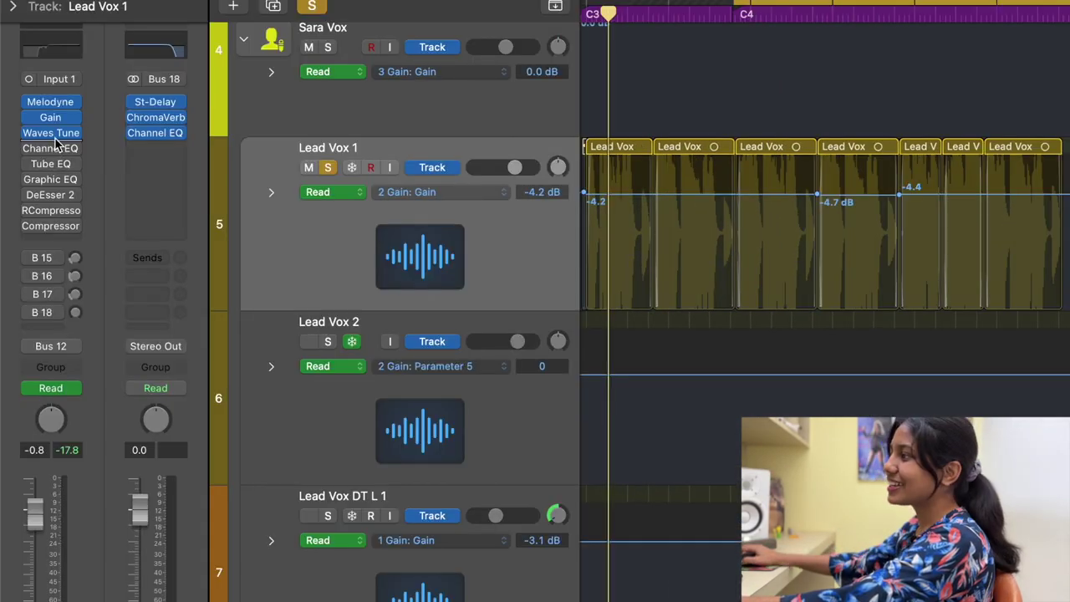
- Open Waves Tune Real-Time on Lead Vox 1 and examine its speed, note transition, correction and scale settings
left_click(51, 134)
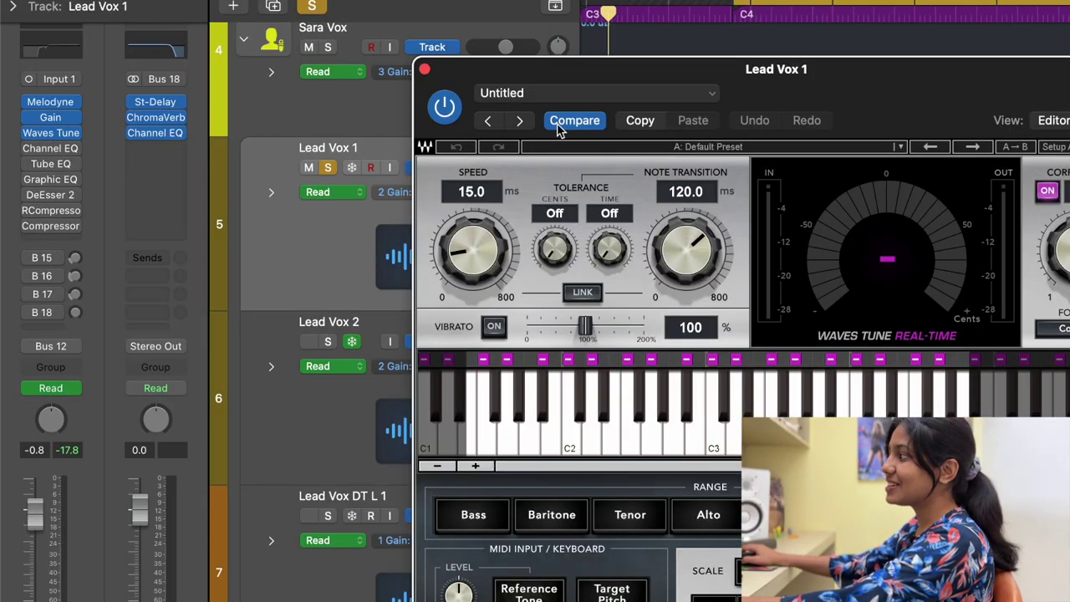
left_click_drag(913, 86, 809, 59)
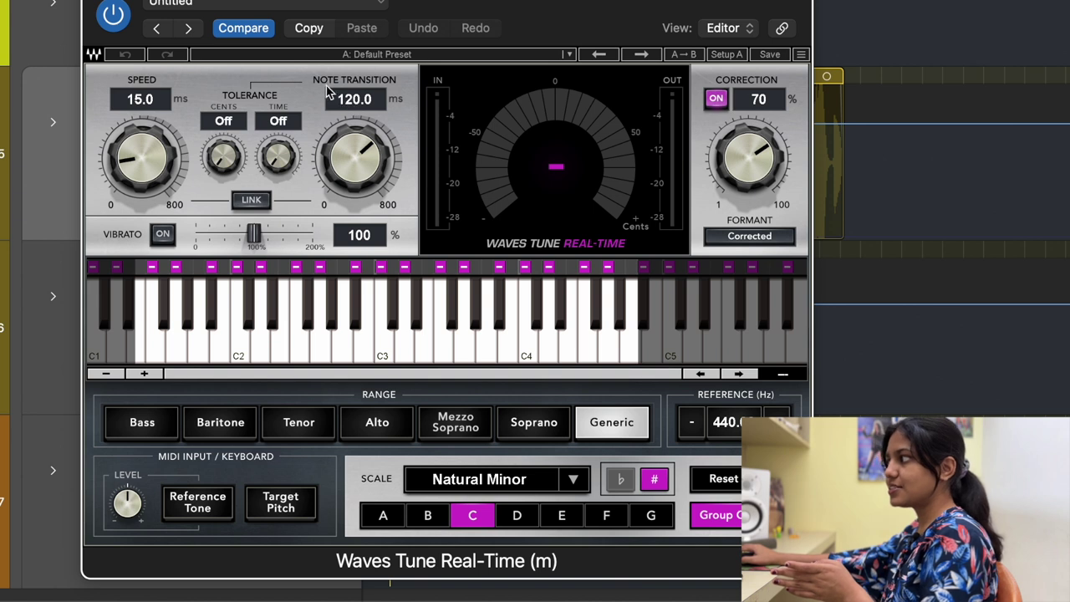
scroll(373, 99, "down", 1)
scroll(373, 100, "up", 1)
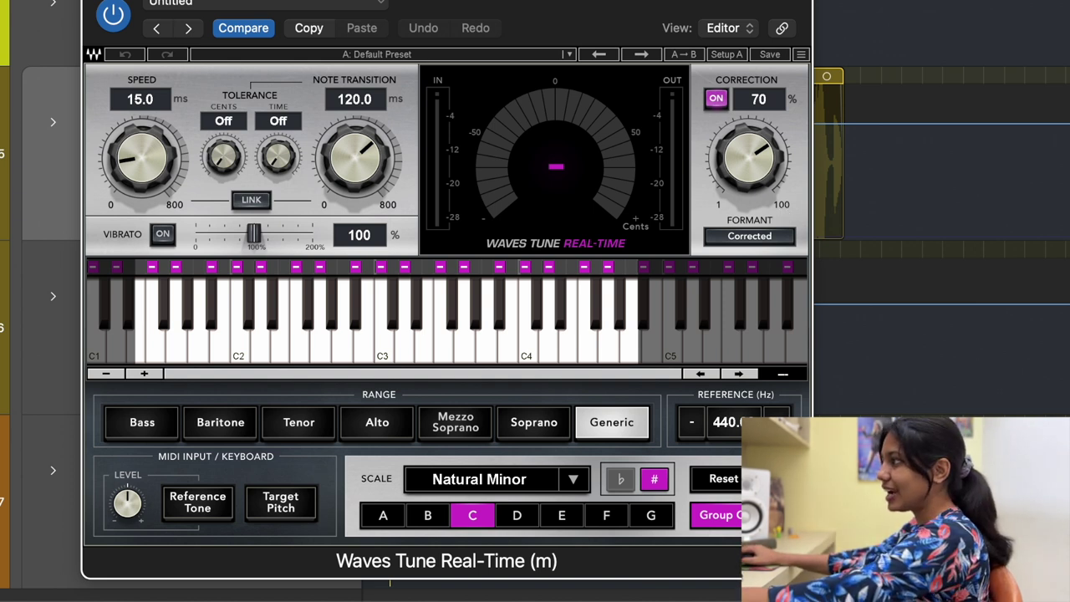
- Close the Waves Tune Real-Time window and play a short stretch of the pitch-corrected lead vocal in C3
key("super+w")
key("space")
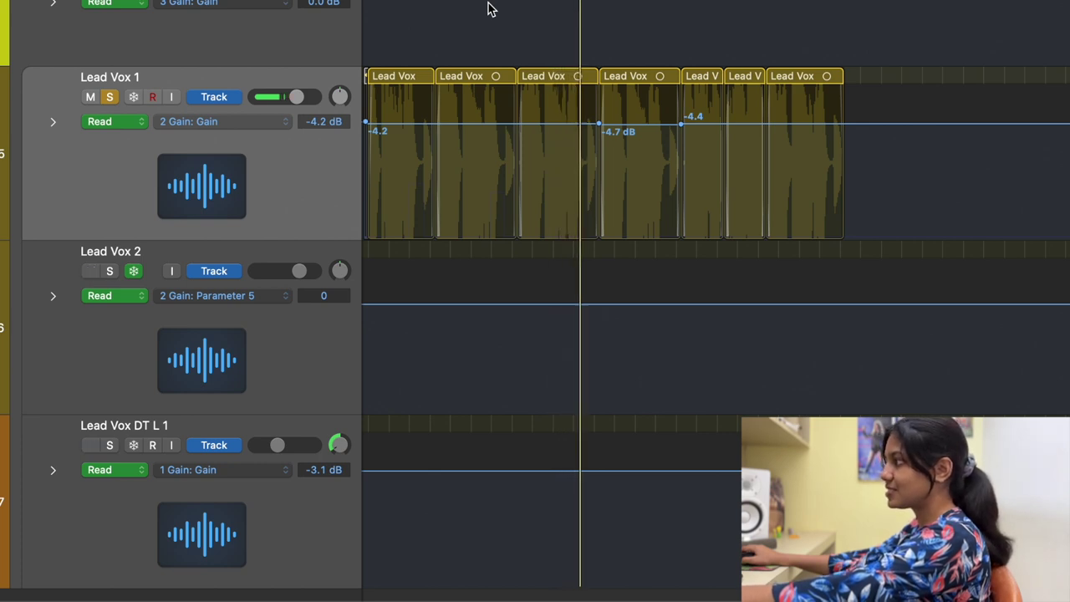
key("space")
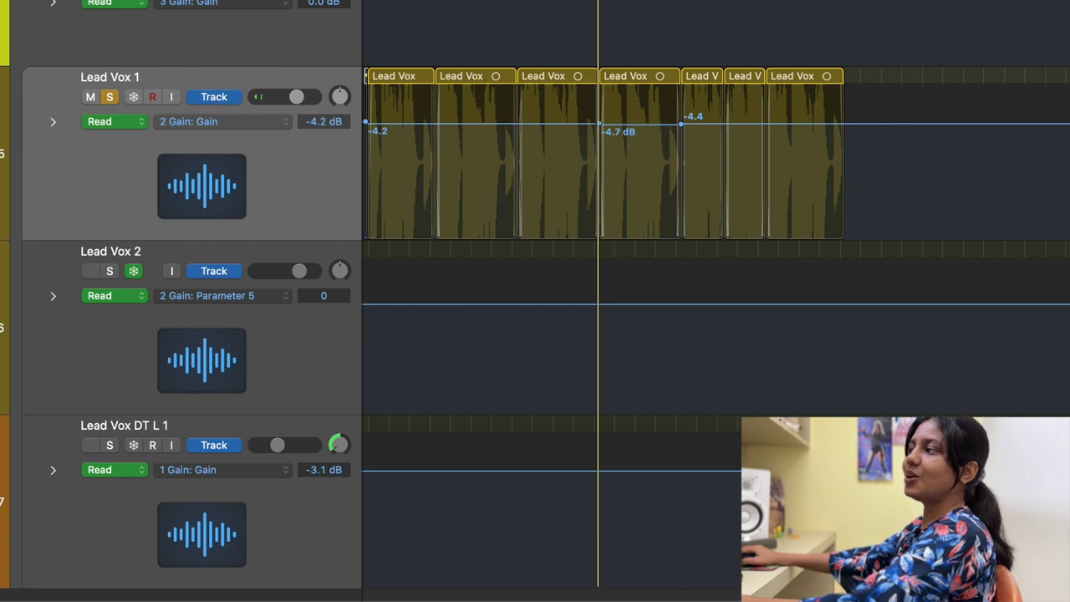
- Enable the Channel EQ on Lead Vox 1 and bring its settings window fully into view
key("i")
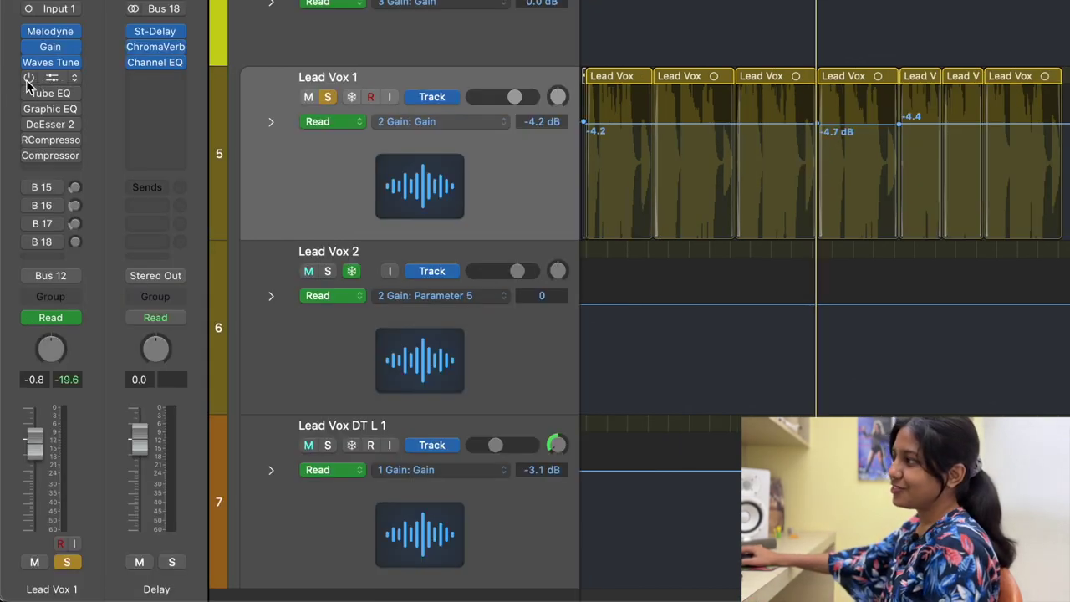
left_click(51, 77)
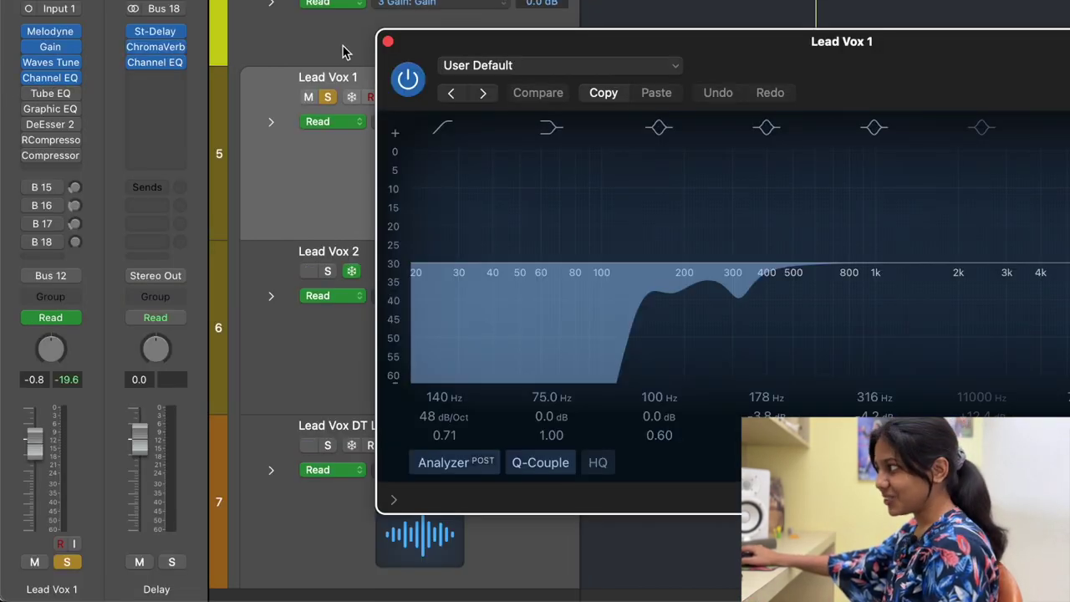
left_click_drag(846, 47, 773, 44)
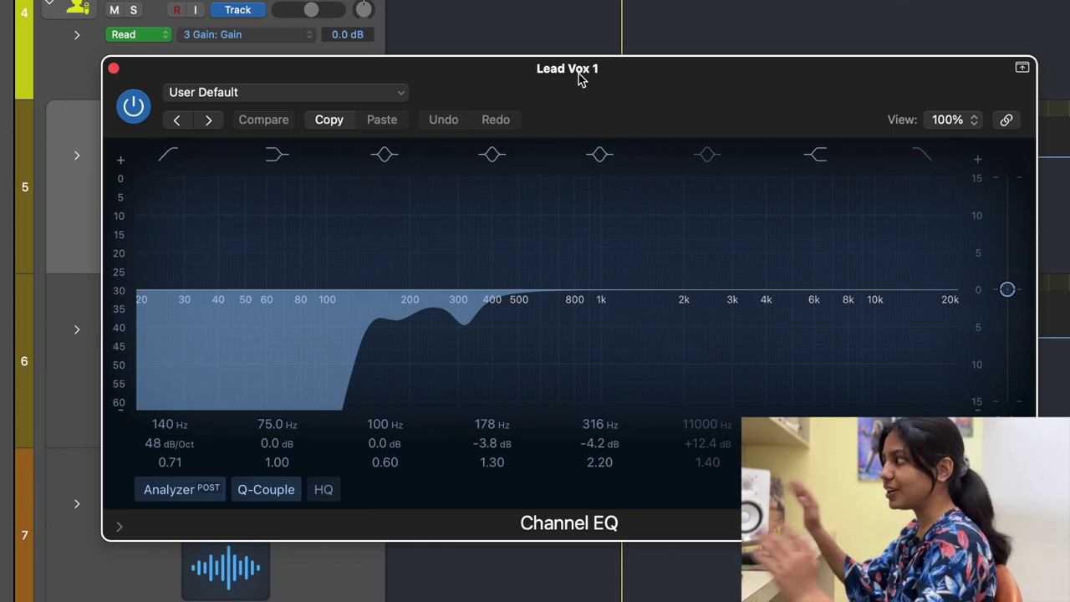
- Switch off the 140 Hz low-cut, 178 Hz and 316 Hz bands and shift the analyzer scale to 25–85 dB during playback
key("space")
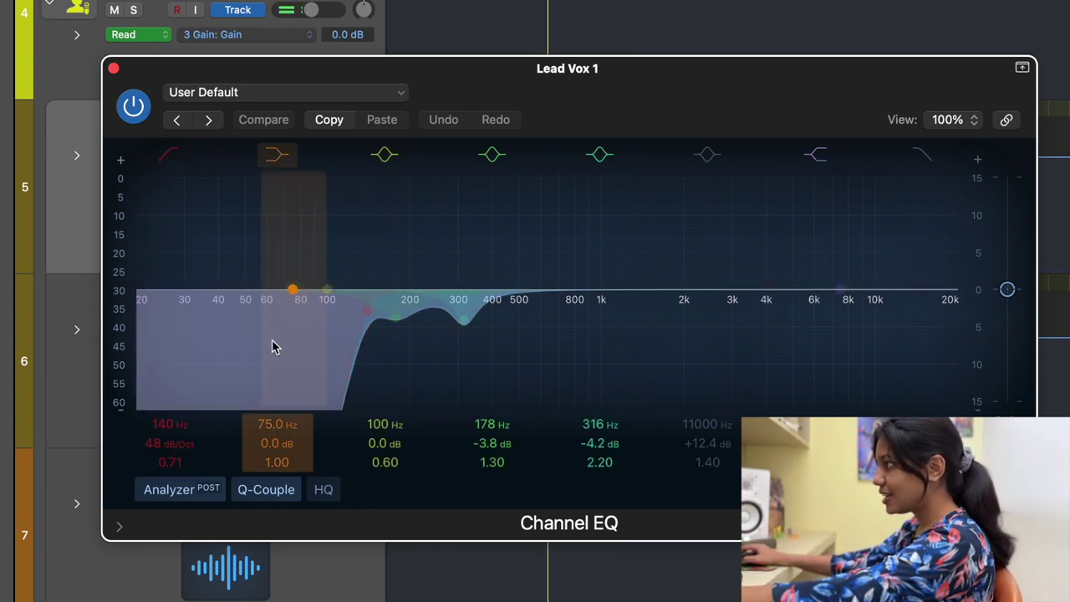
left_click(188, 158)
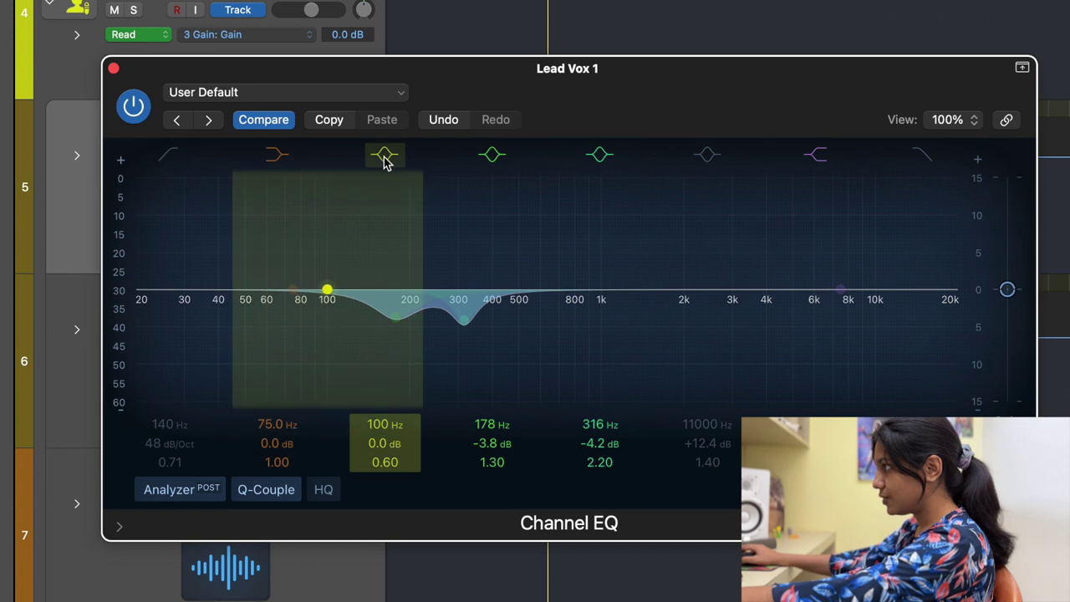
left_click(492, 156)
left_click_drag(117, 359, 119, 267)
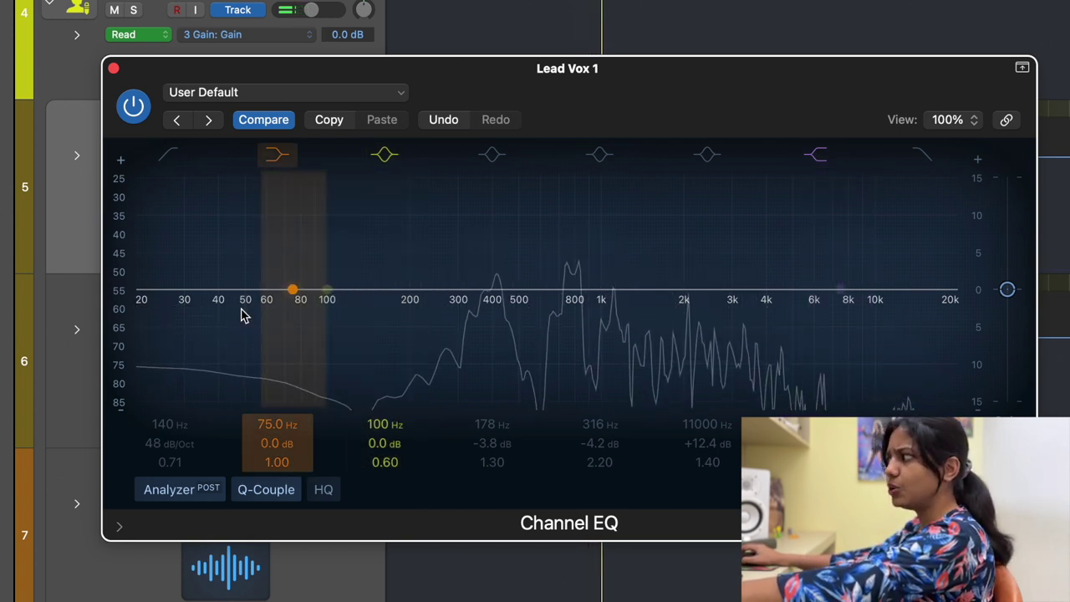
- Switch the 140 Hz low cut, the 178 Hz dip and the 316 Hz dip back on in the Channel EQ
left_click(167, 155)
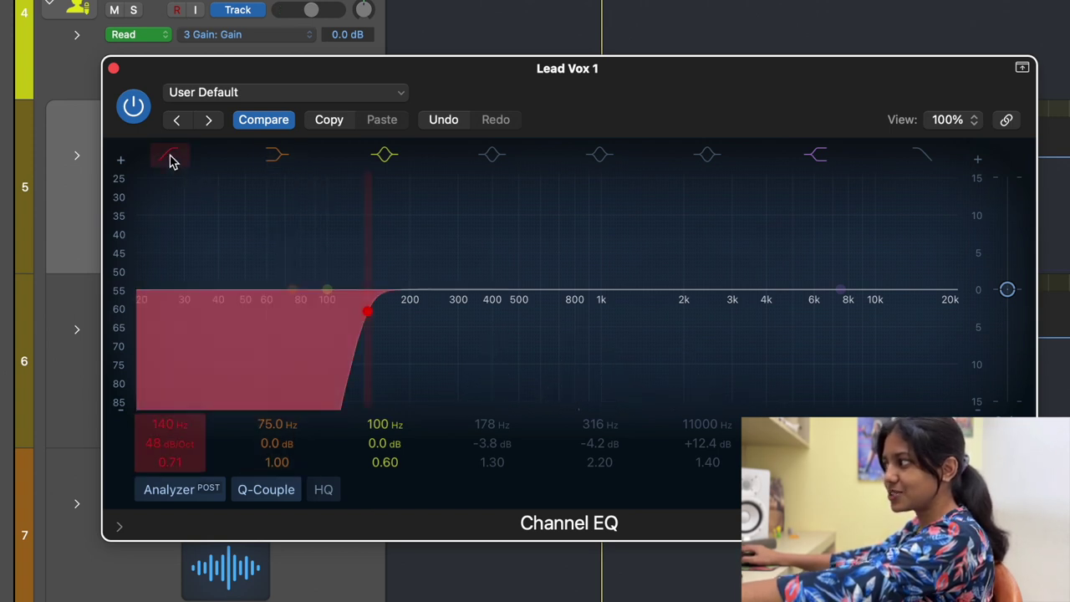
left_click(495, 156)
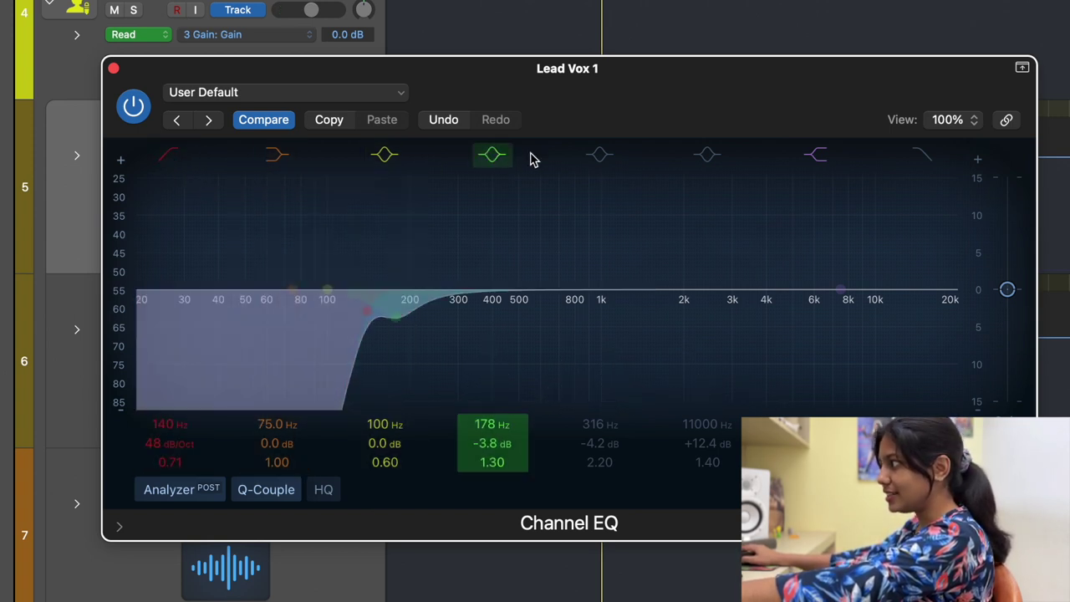
left_click(610, 156)
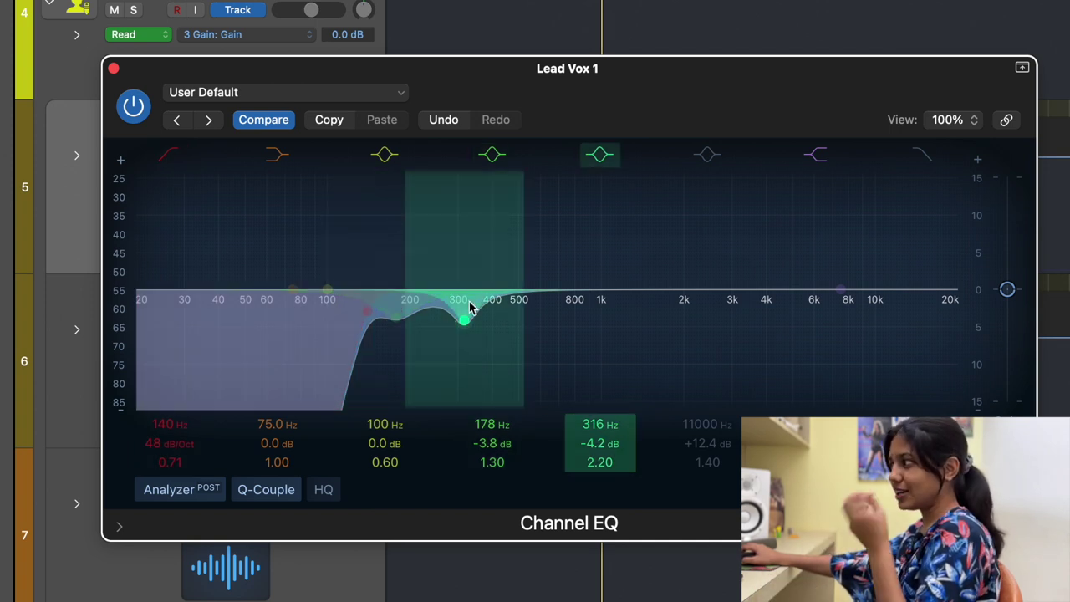
- Play the vocal to compare the Channel EQ bypassed and active, leave it active and close its window
key("space")
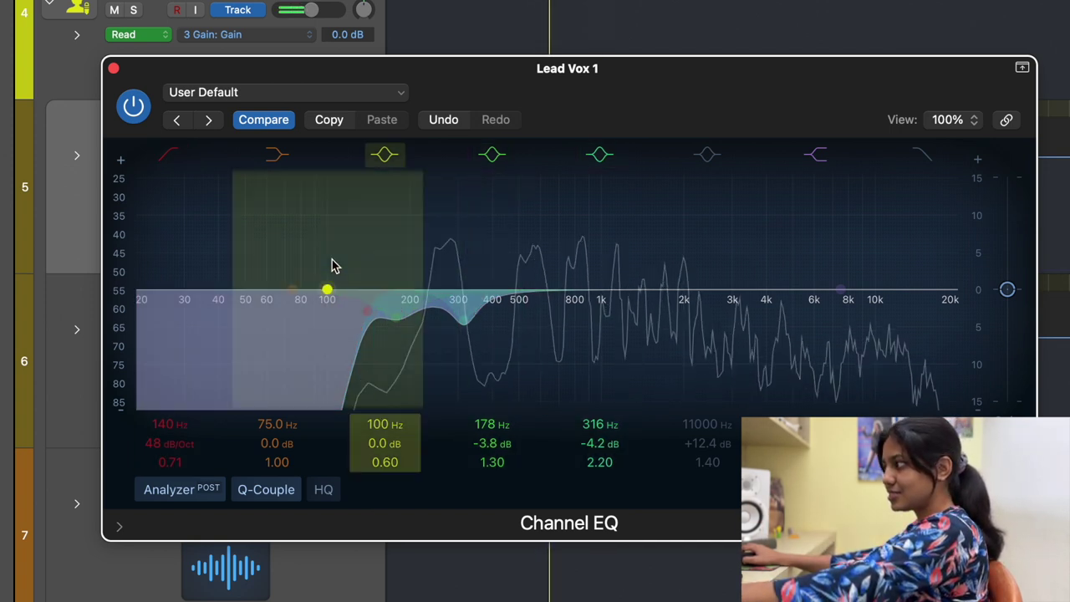
left_click(135, 117)
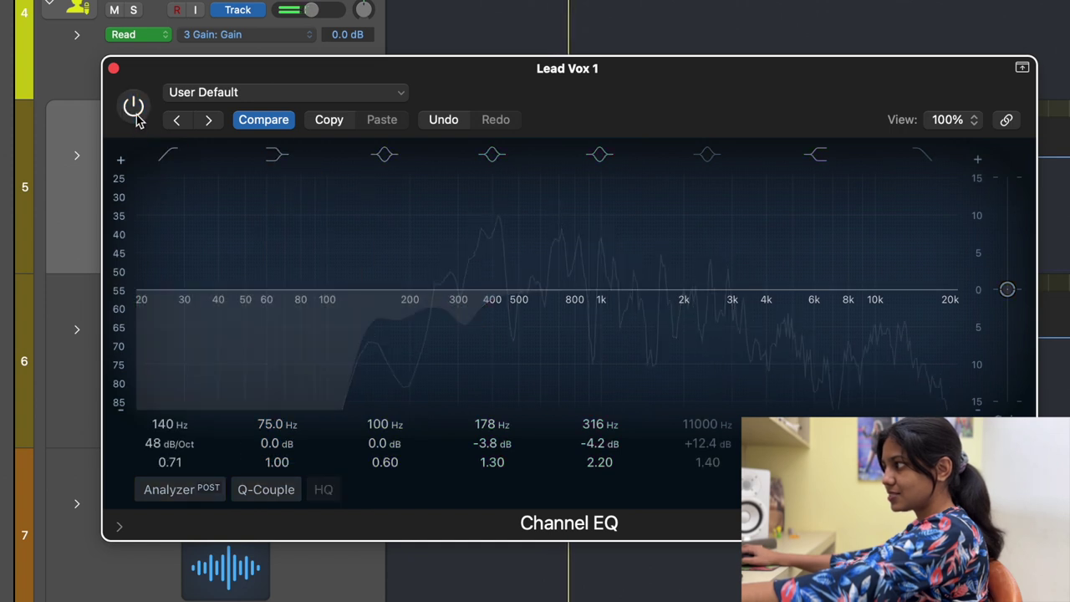
left_click(134, 115)
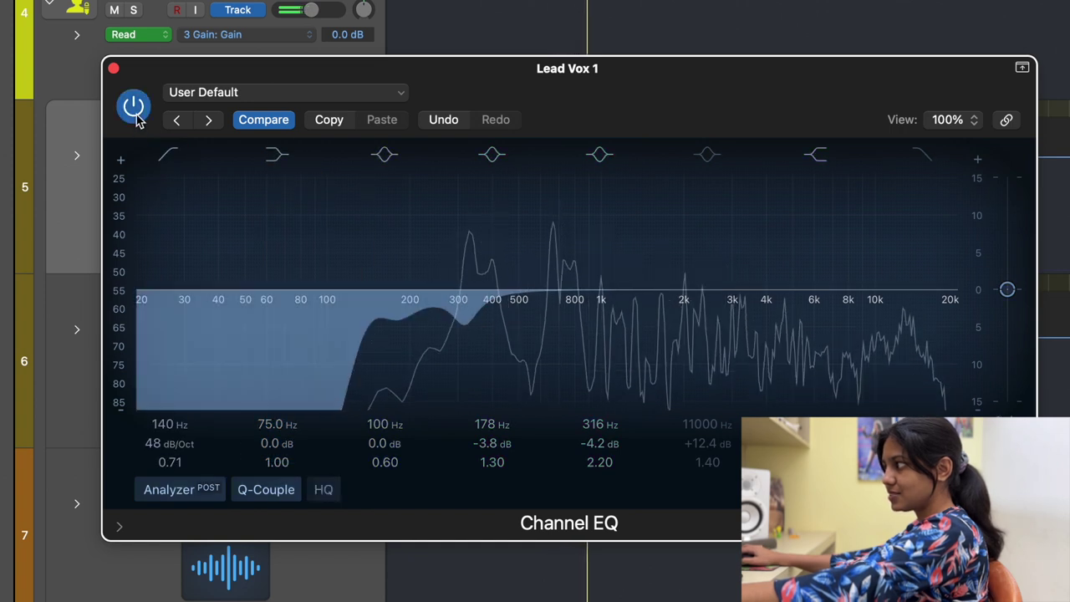
left_click(135, 115)
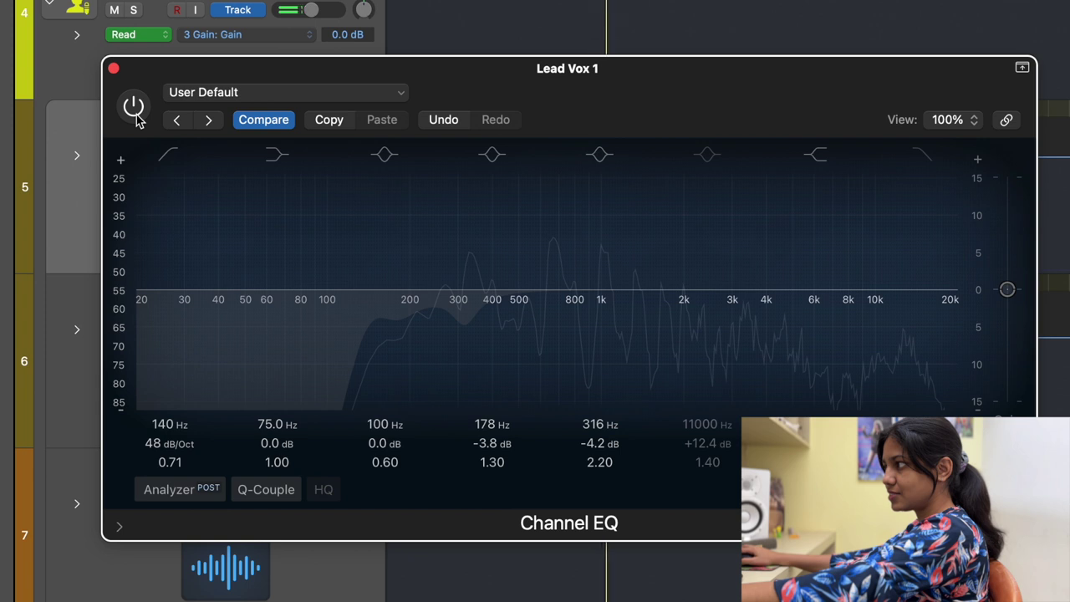
left_click(135, 115)
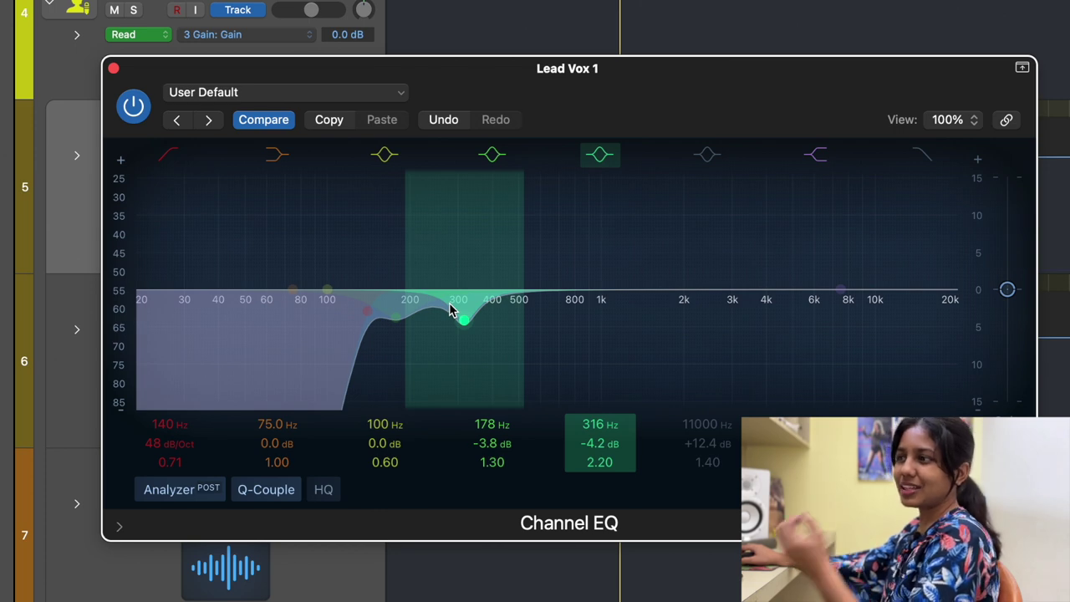
left_click(114, 70)
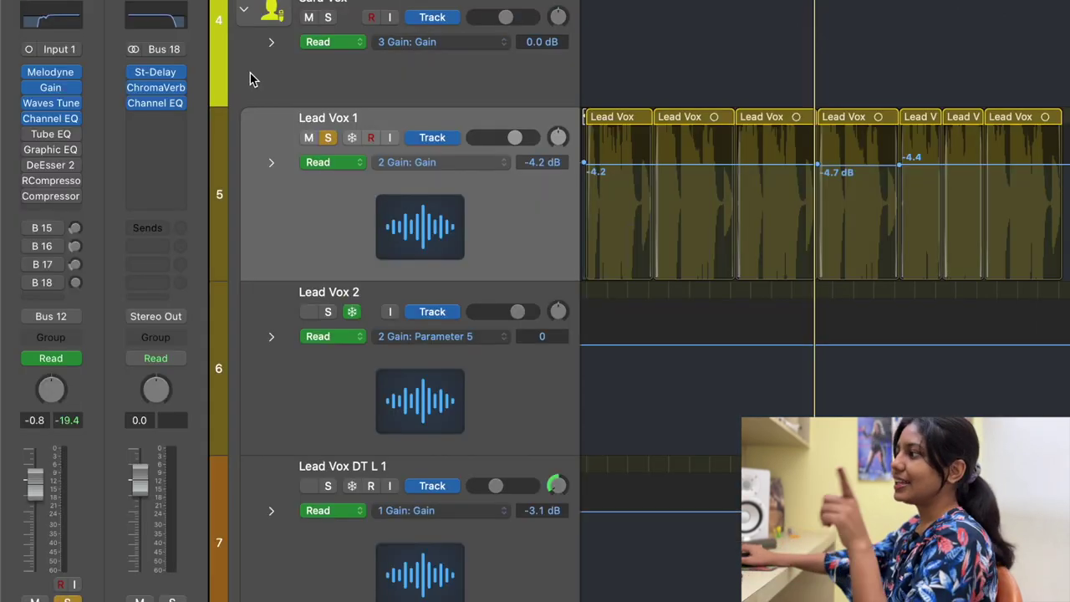
- Enable the Tube EQ slot on Lead Vox 1 and choose the mono Vintage Tube EQ from the Vintage EQ Collection
left_click(28, 134)
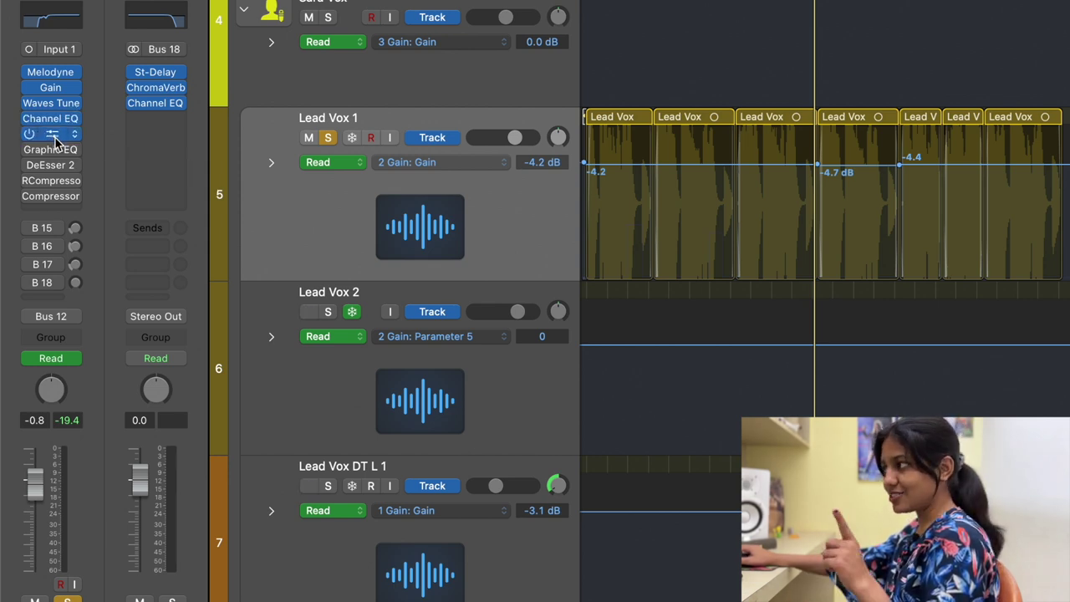
left_click(74, 135)
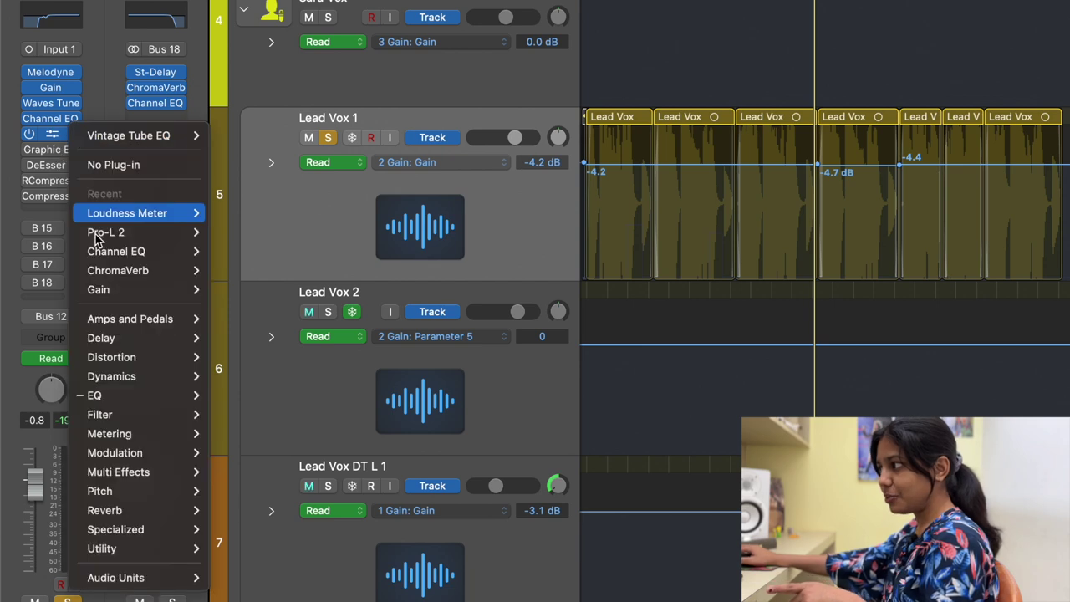
mouse_move(105, 394)
mouse_move(249, 462)
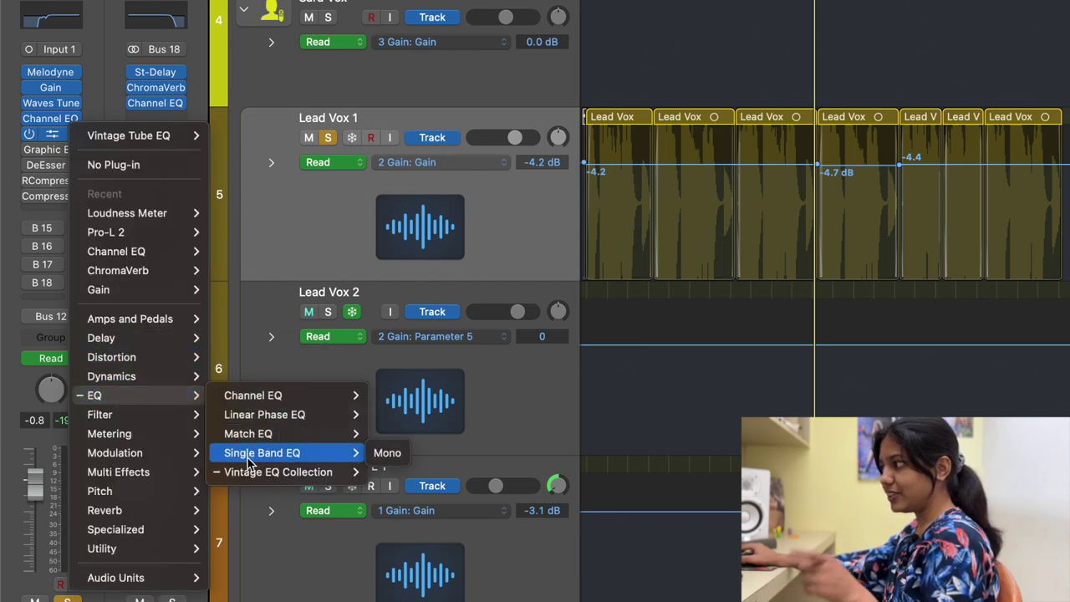
mouse_move(450, 518)
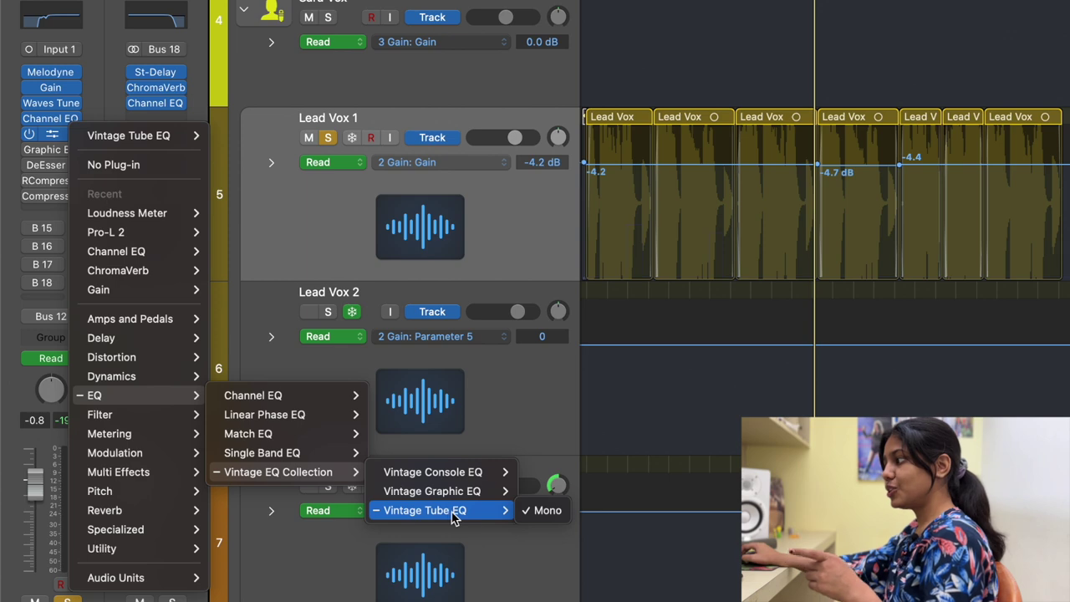
left_click(545, 508)
- Examine the High Boost setting of the Pop Vocal preset in the Vintage Tube EQ and close the plug-in window
left_click_drag(318, 157, 155, 157)
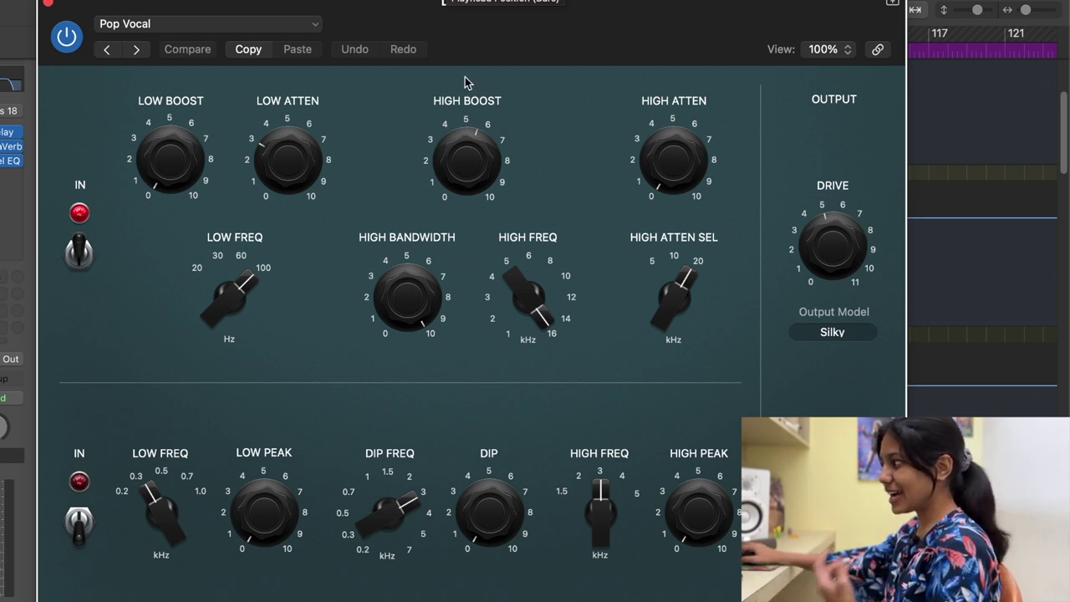
mouse_move(477, 160)
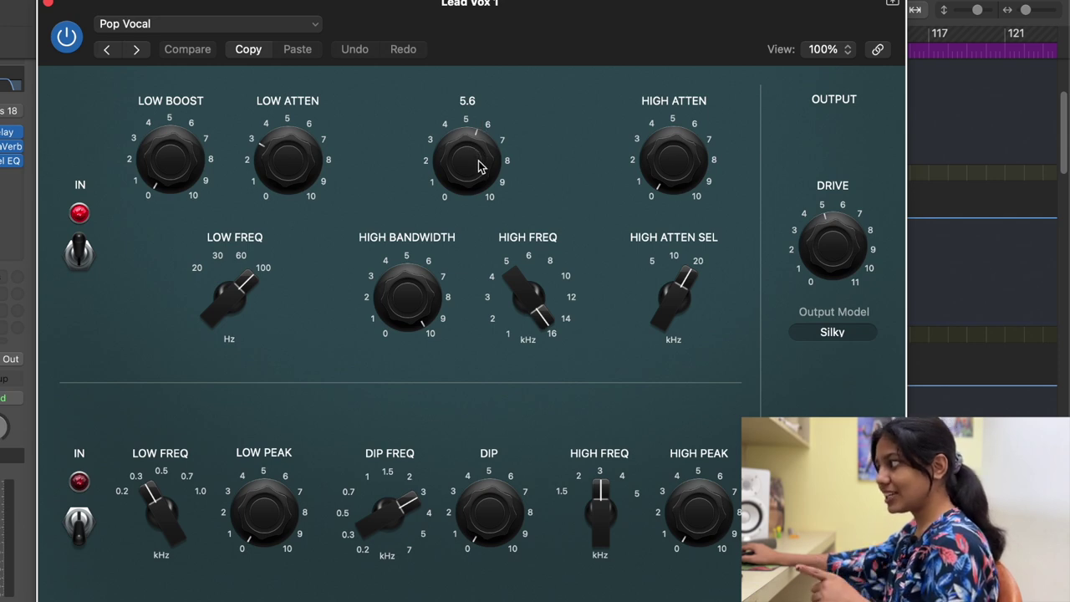
left_click(49, 6)
- Reopen the Tube EQ on Lead Vox 1, compare it bypassed and active during playback, and leave it active
key("i")
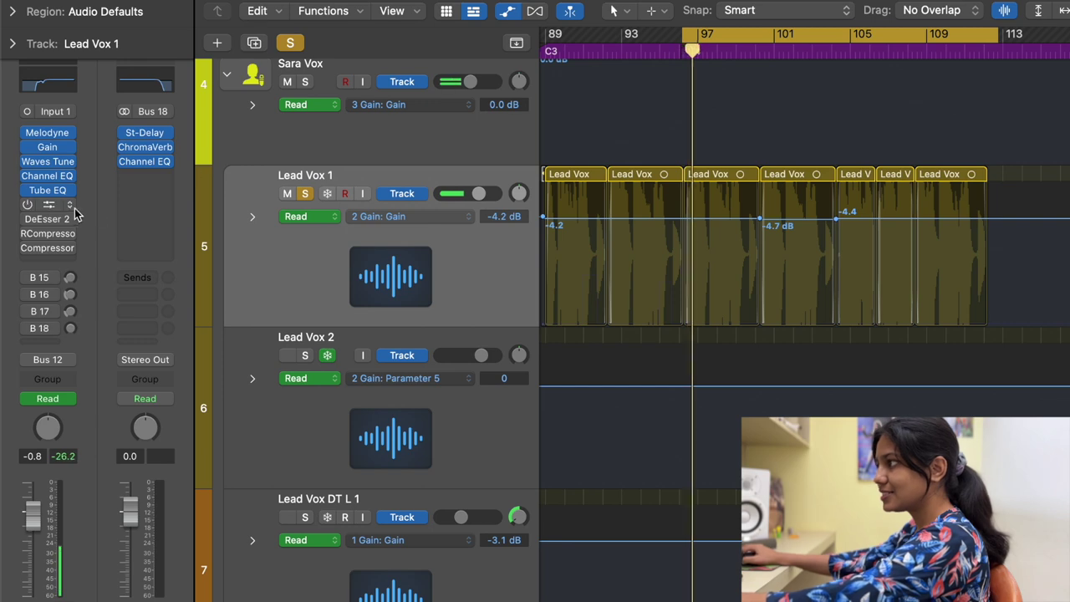
left_click(38, 192)
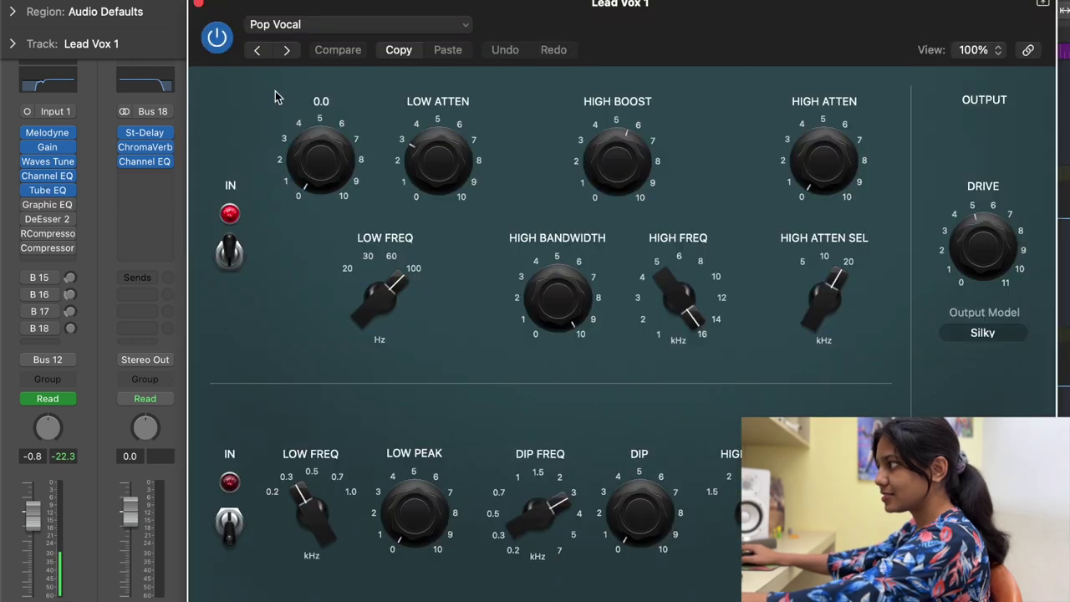
left_click(208, 46)
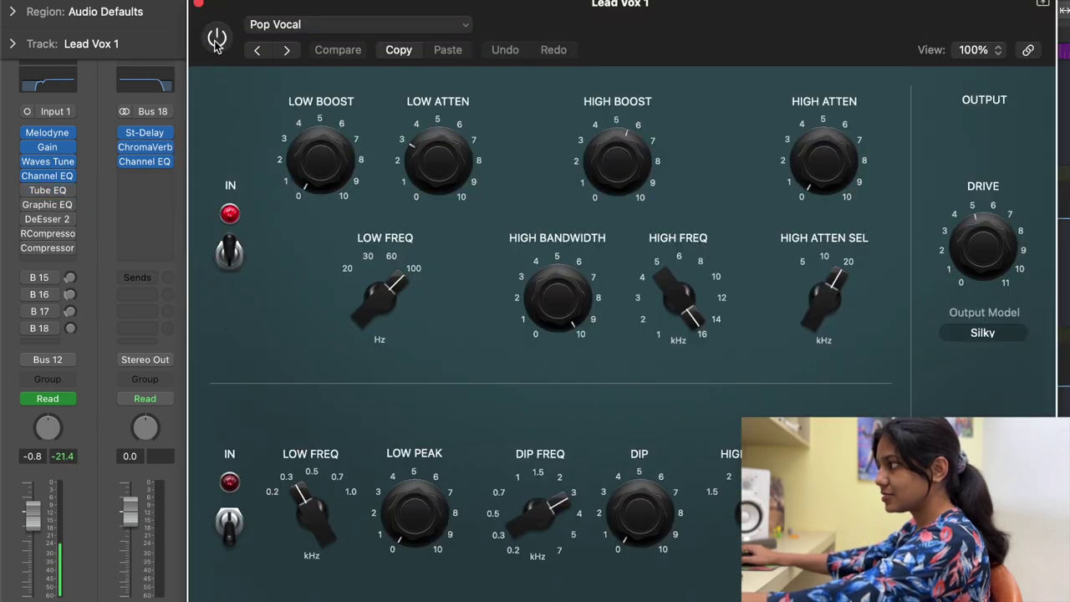
left_click(216, 46)
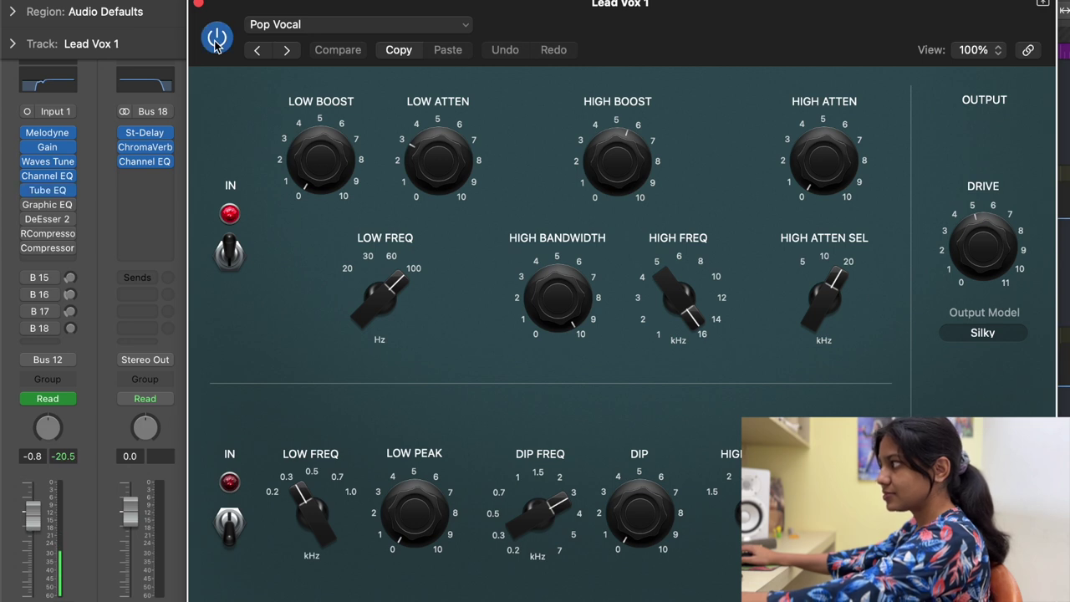
left_click(216, 46)
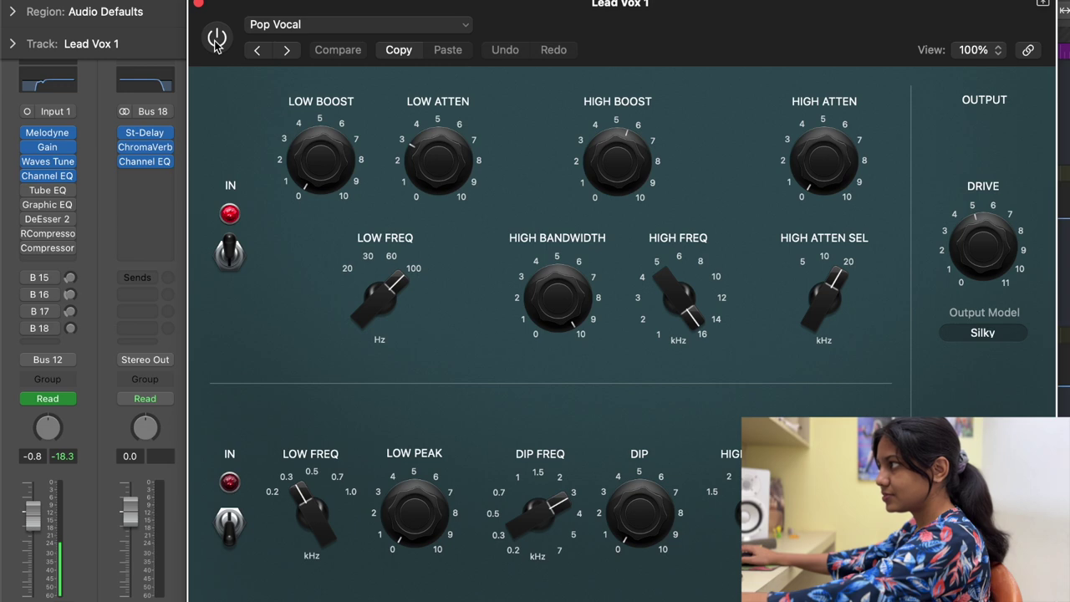
left_click(216, 46)
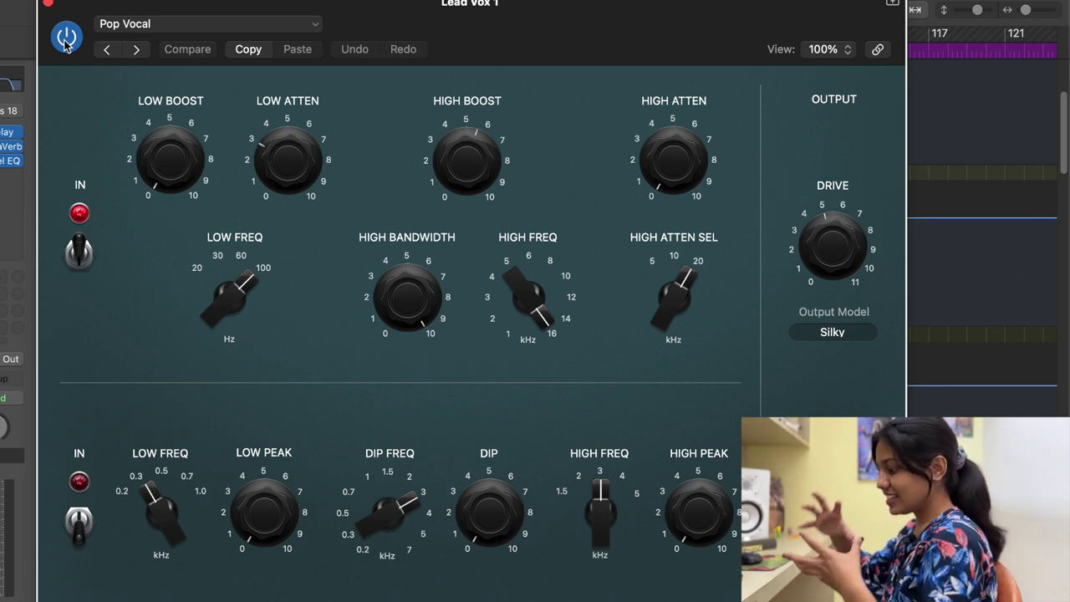
- Move the Tube EQ window clear of the ruler, replay from about bar 100 bypassed and active, leave it active and close the window
left_click_drag(539, 22, 573, 228)
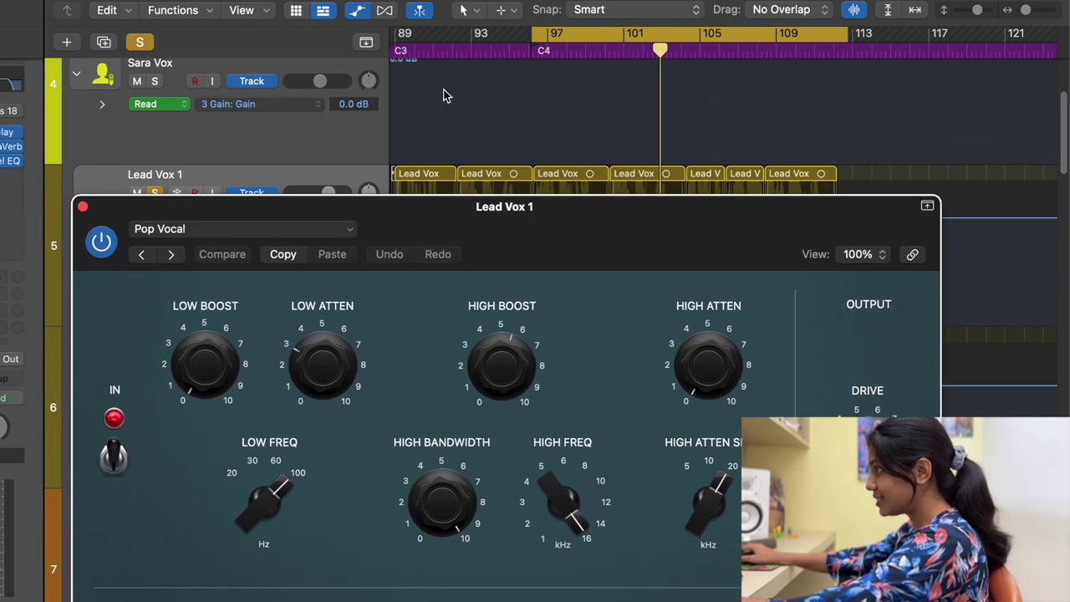
left_click(102, 241)
left_click(612, 52)
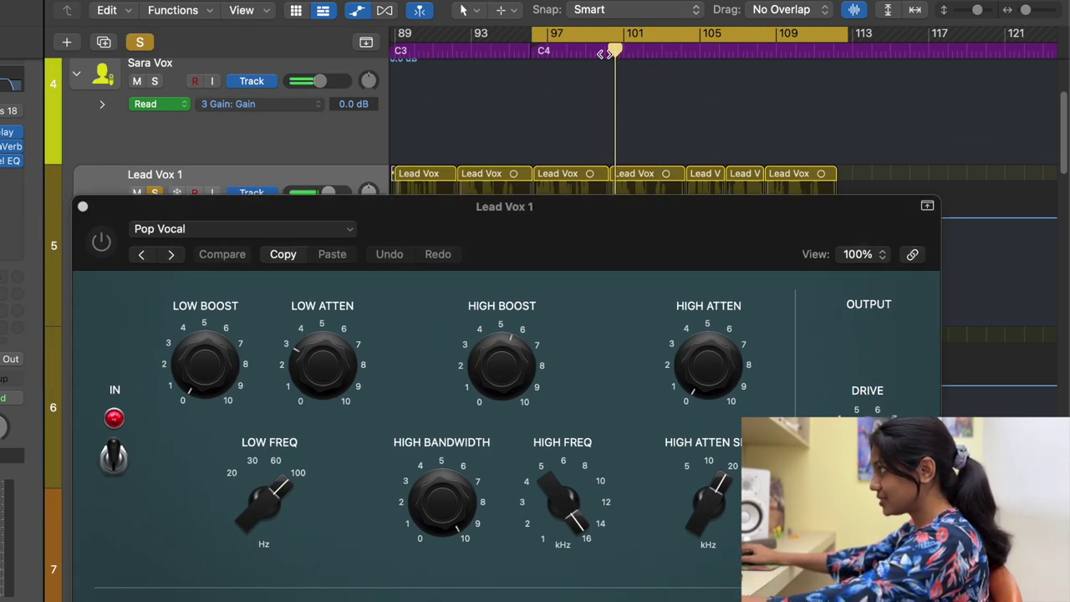
left_click(101, 242)
left_click(617, 52)
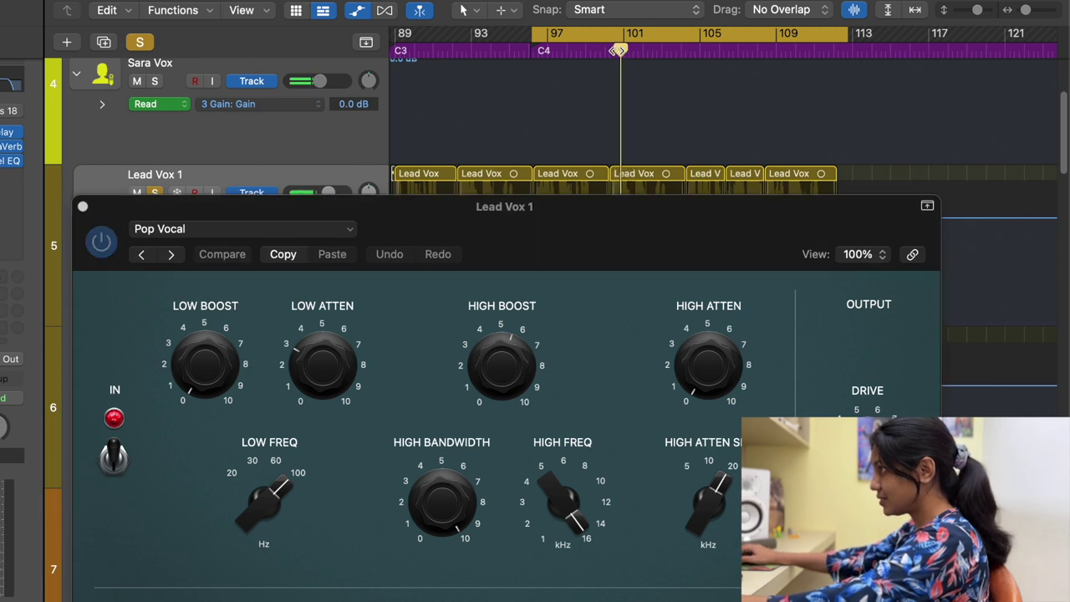
left_click(102, 244)
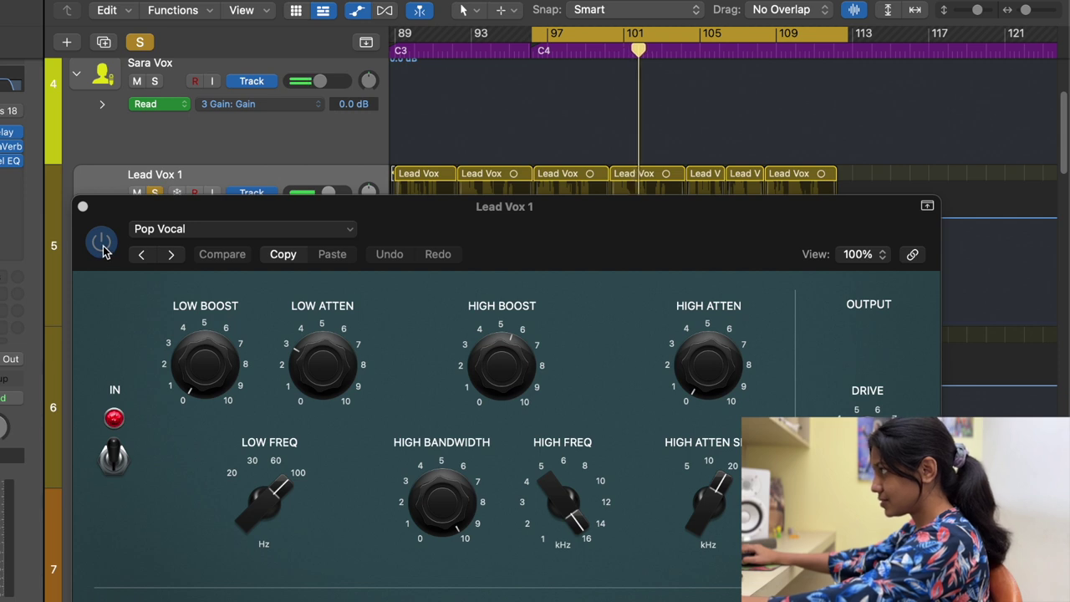
left_click(102, 244)
left_click(102, 244)
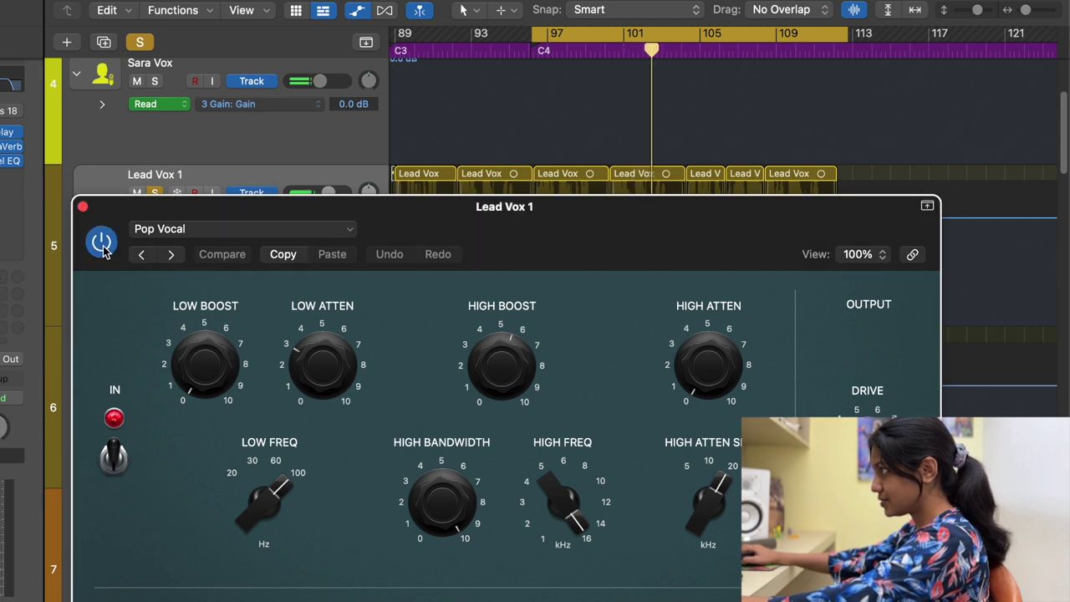
left_click(83, 208)
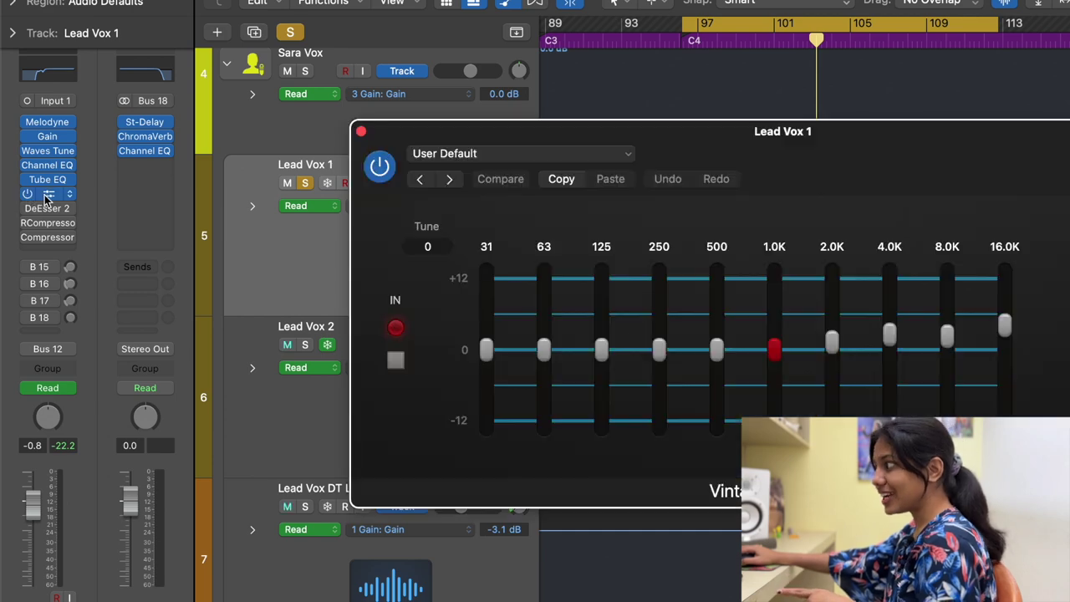
- Enable and open the Vintage Graphic EQ on Lead Vox 1 and examine its high-band boosts and Output Model setting
left_click(46, 198)
left_click_drag(767, 146, 740, 140)
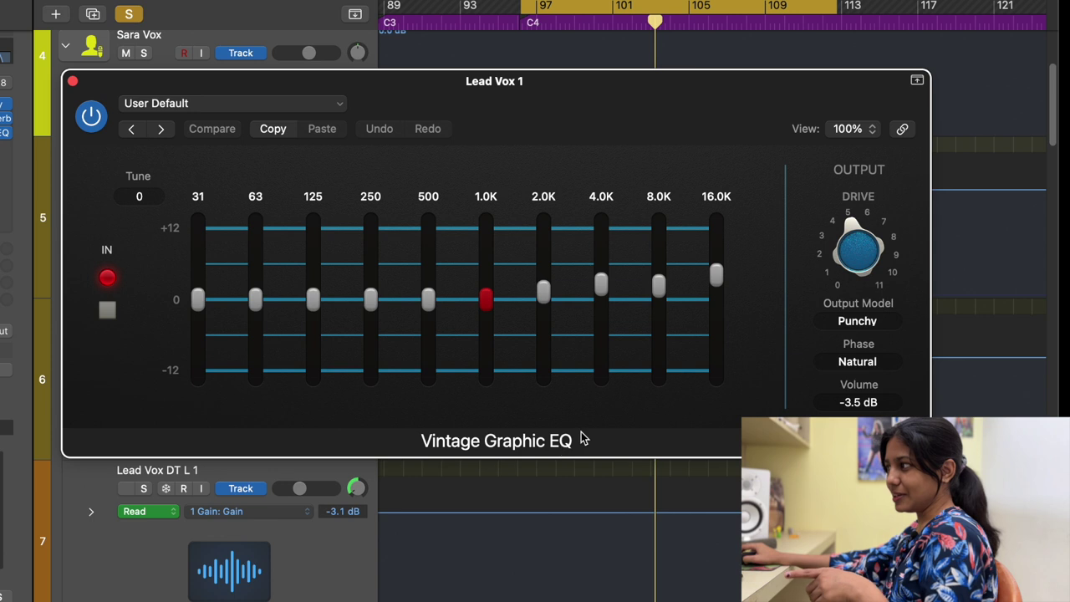
mouse_move(606, 279)
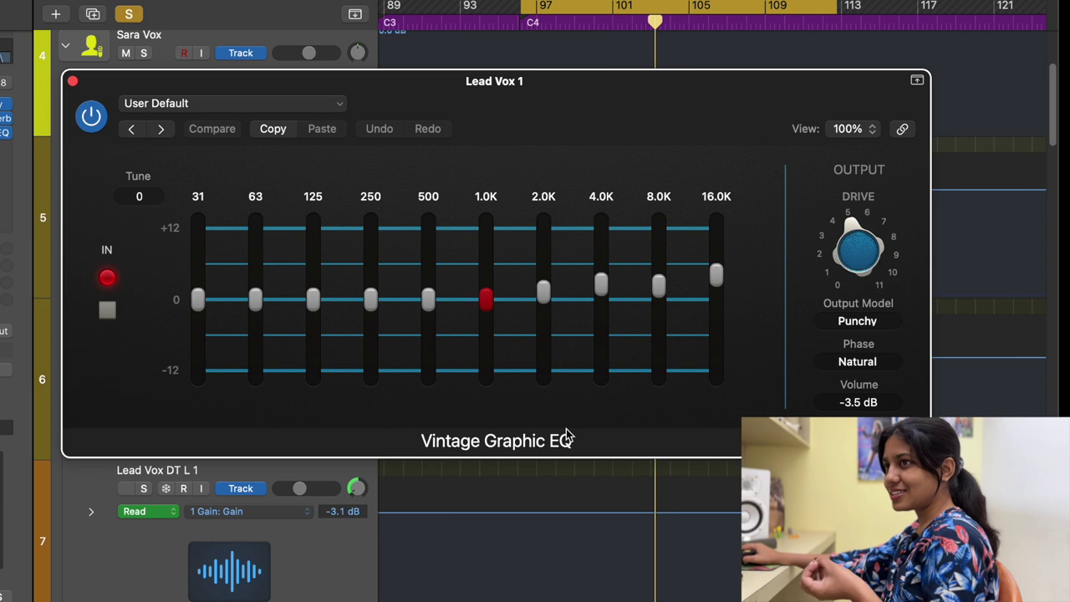
left_click(867, 318)
left_click(781, 237)
mouse_move(856, 228)
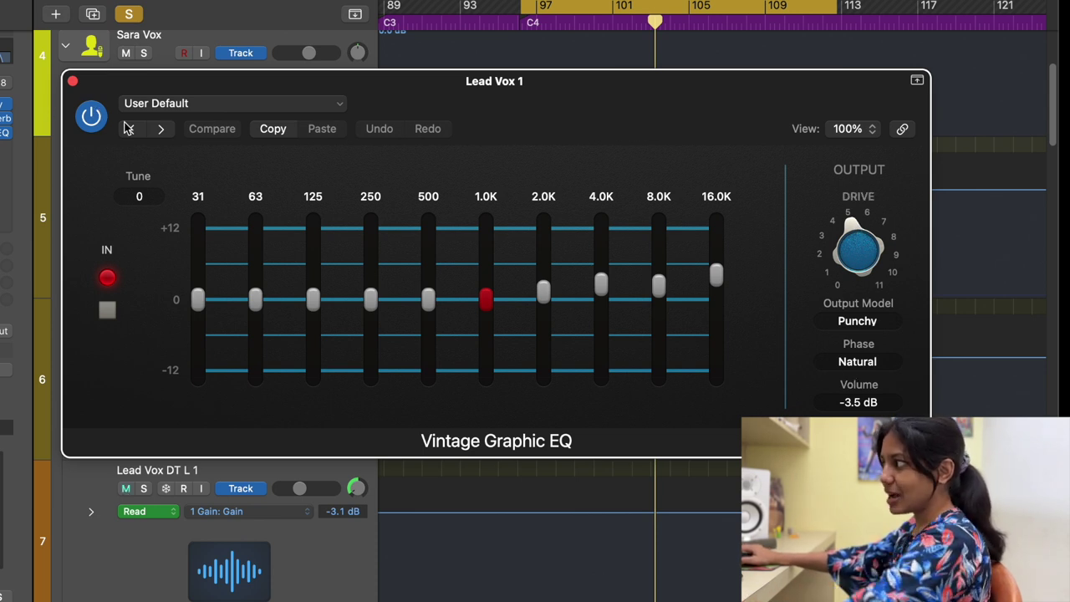
- Play the vocal to compare the Vintage Graphic EQ bypassed and active, leave it active and close its window
key("space")
left_click(90, 117)
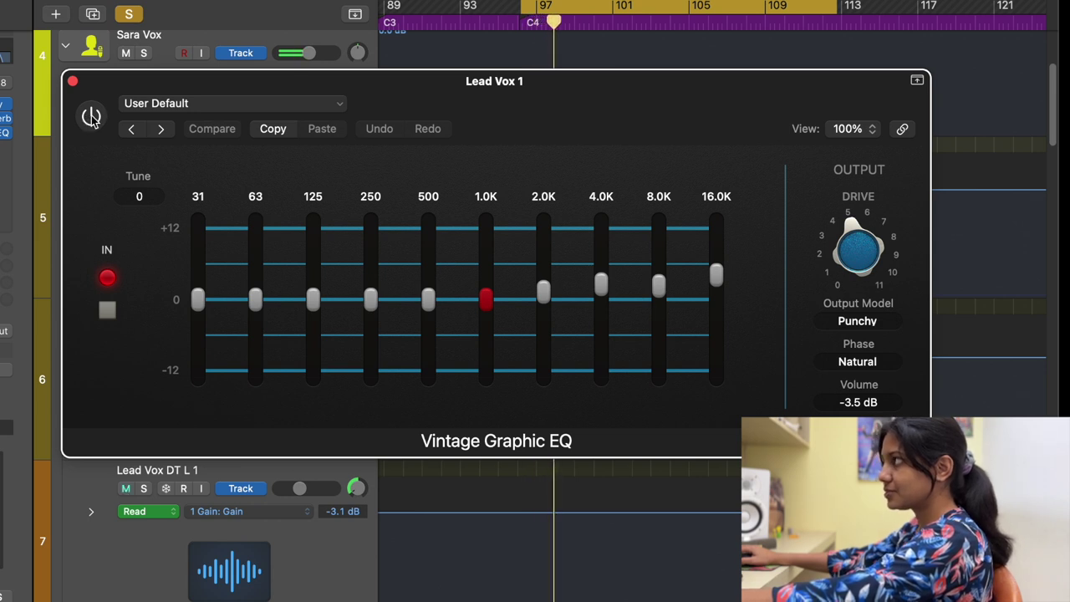
left_click(90, 117)
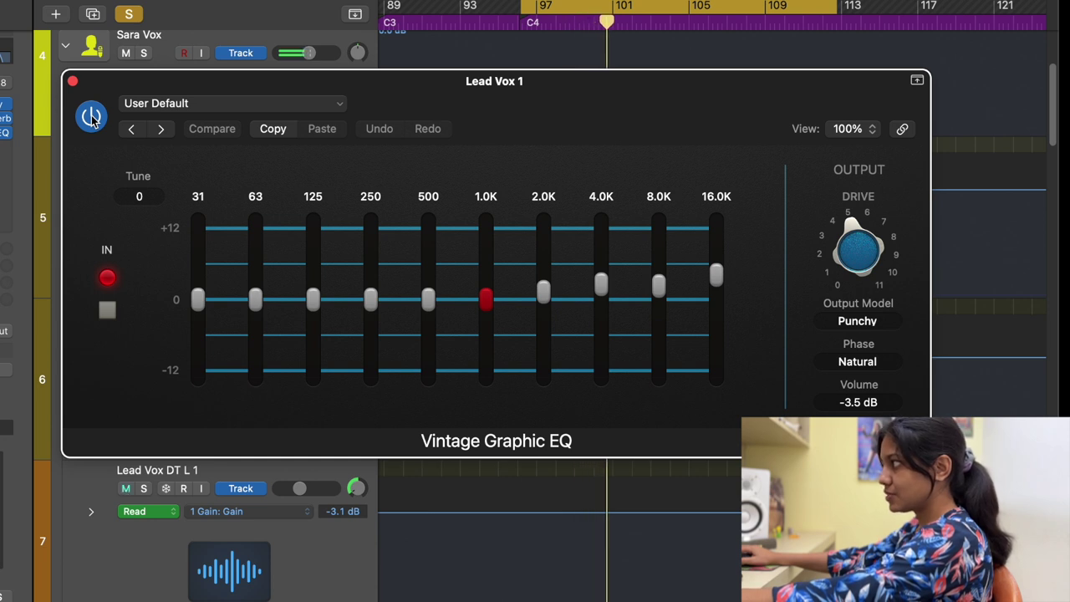
left_click(91, 117)
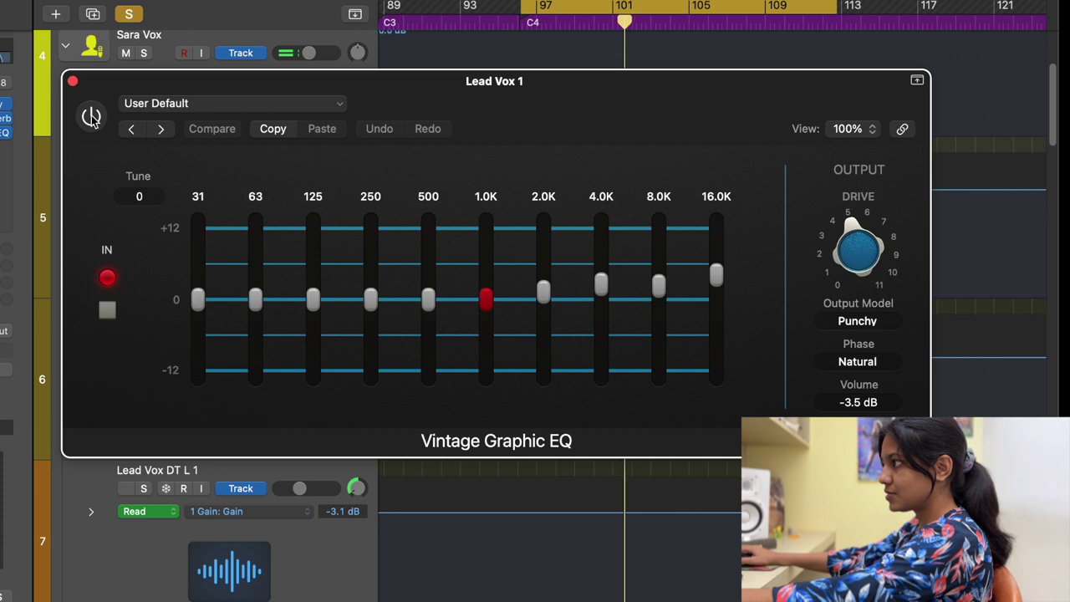
left_click(91, 117)
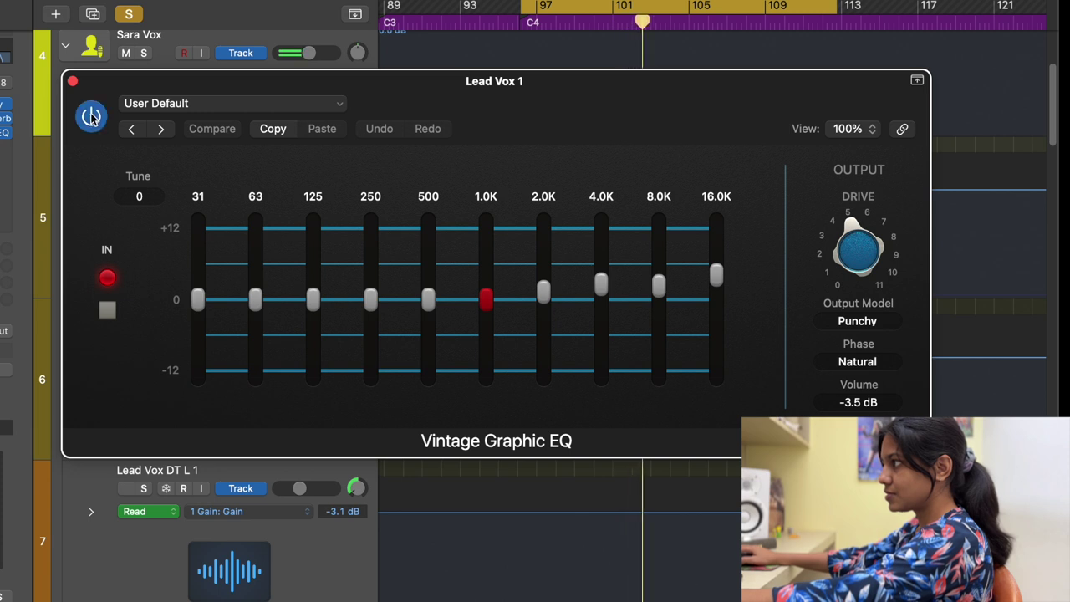
left_click(91, 117)
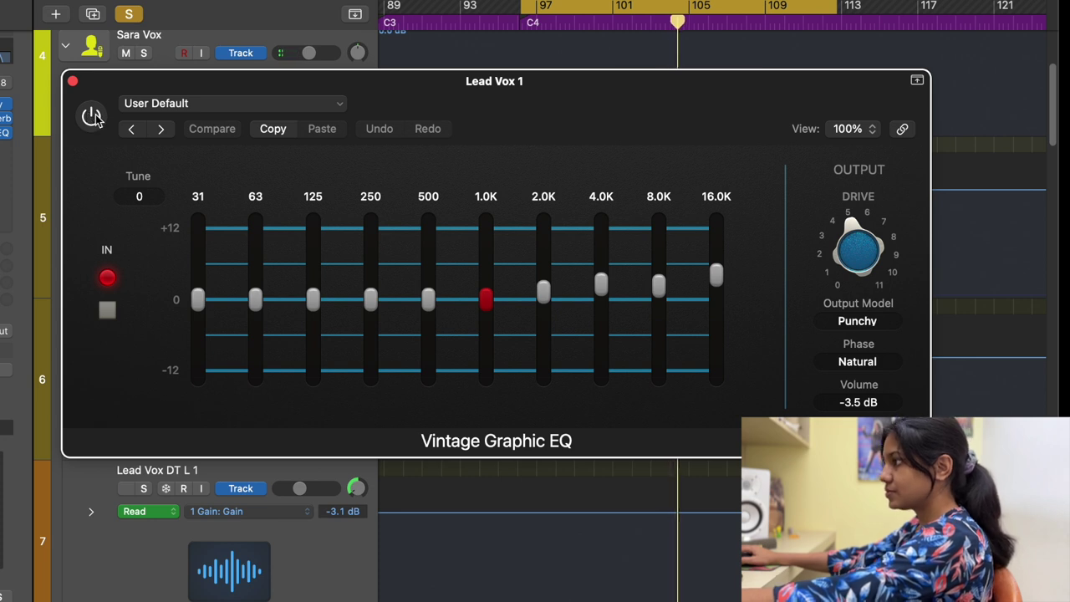
left_click(91, 117)
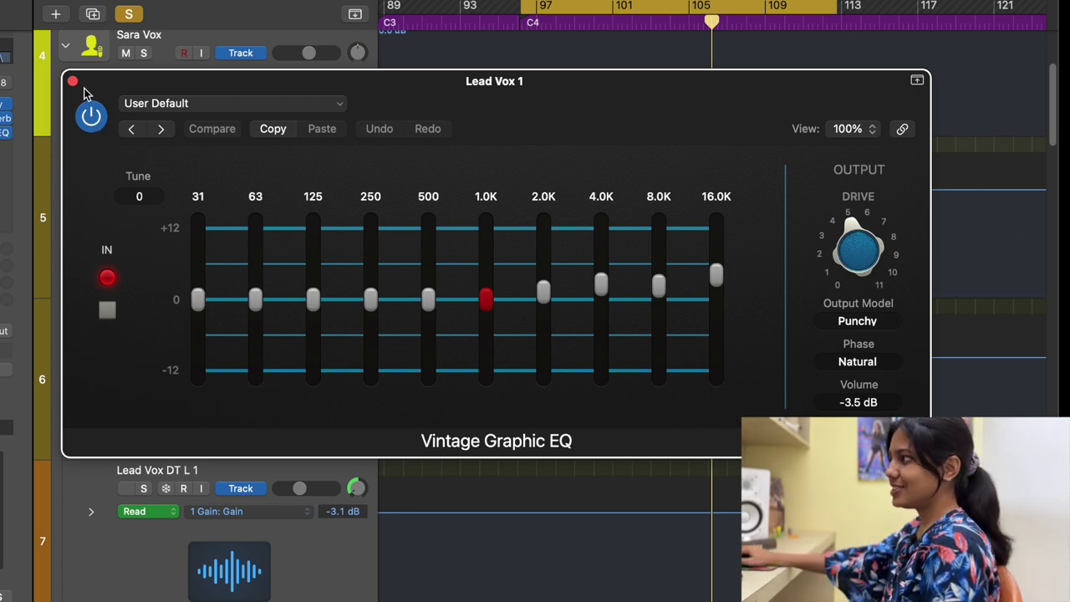
left_click(73, 81)
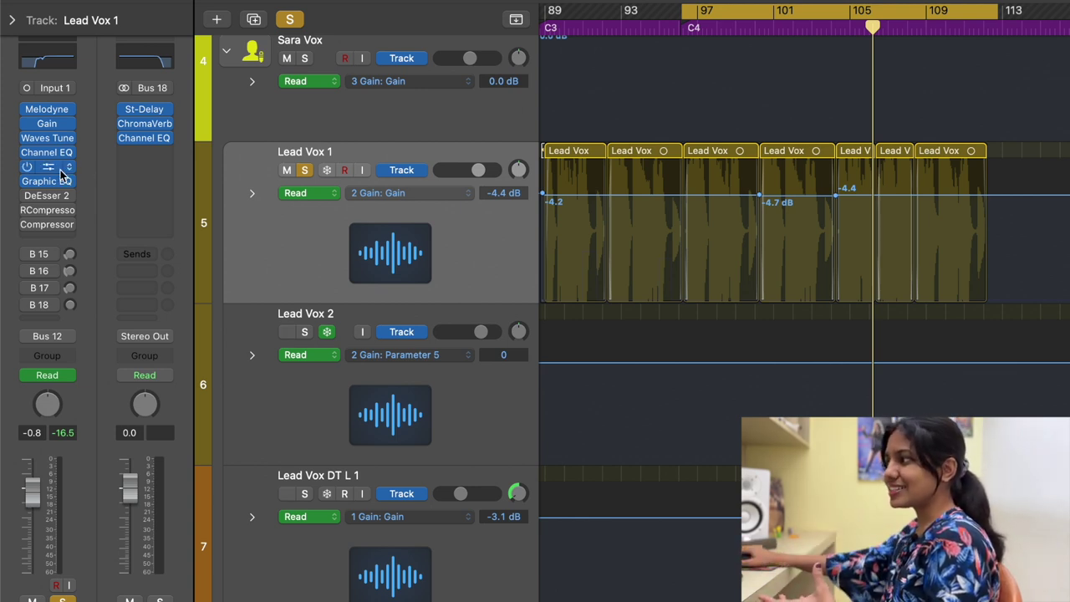
- Enable DeEsser 2 on Lead Vox 1 with the Female Vocal - Wide Band preset and close its window
mouse_move(71, 115)
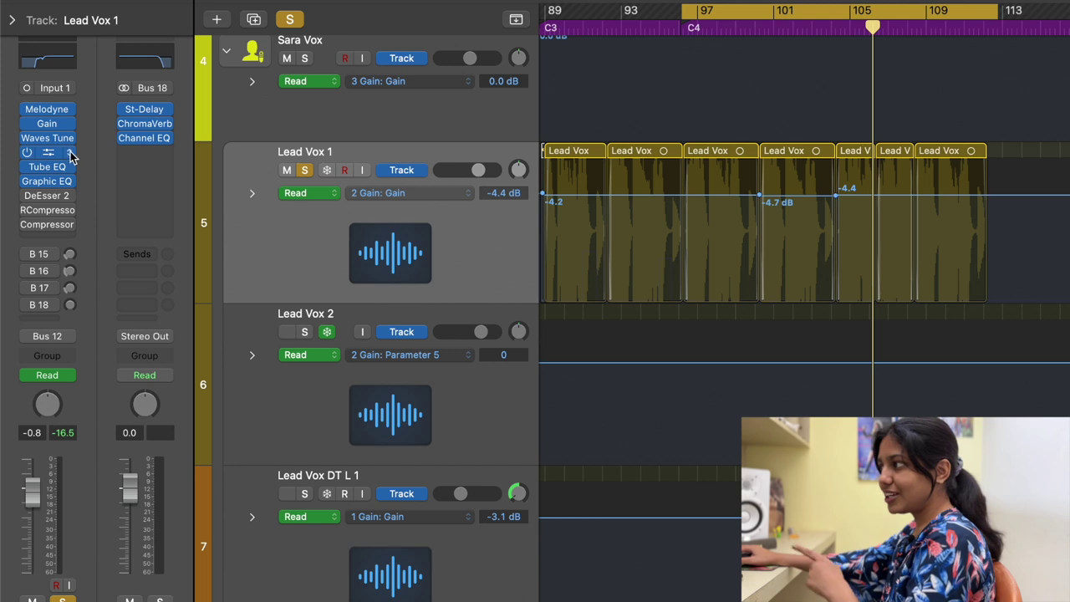
mouse_move(73, 188)
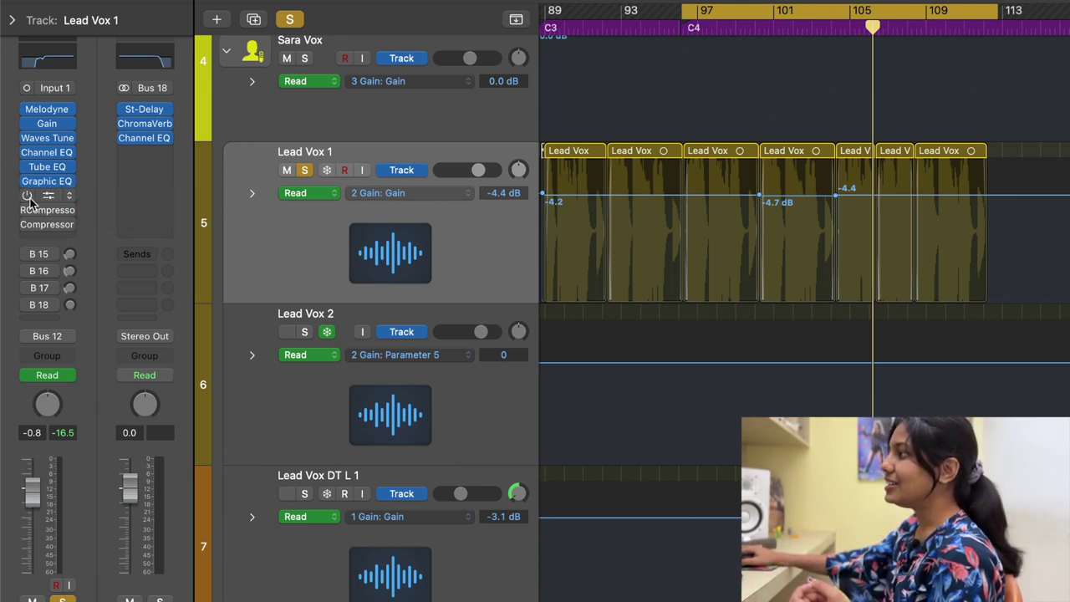
left_click(38, 198)
left_click_drag(780, 146, 690, 153)
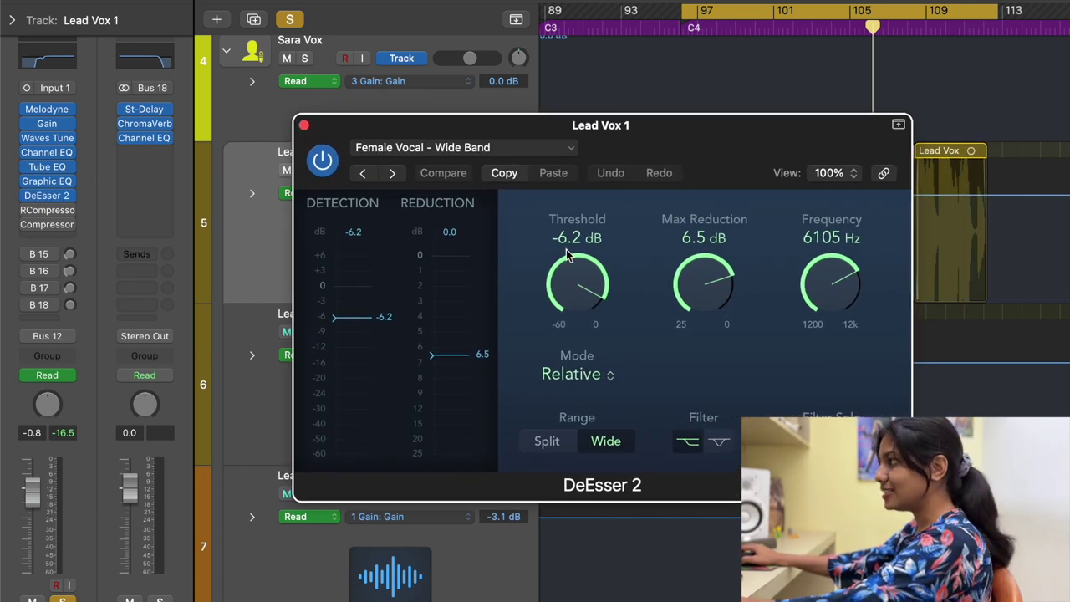
left_click(493, 147)
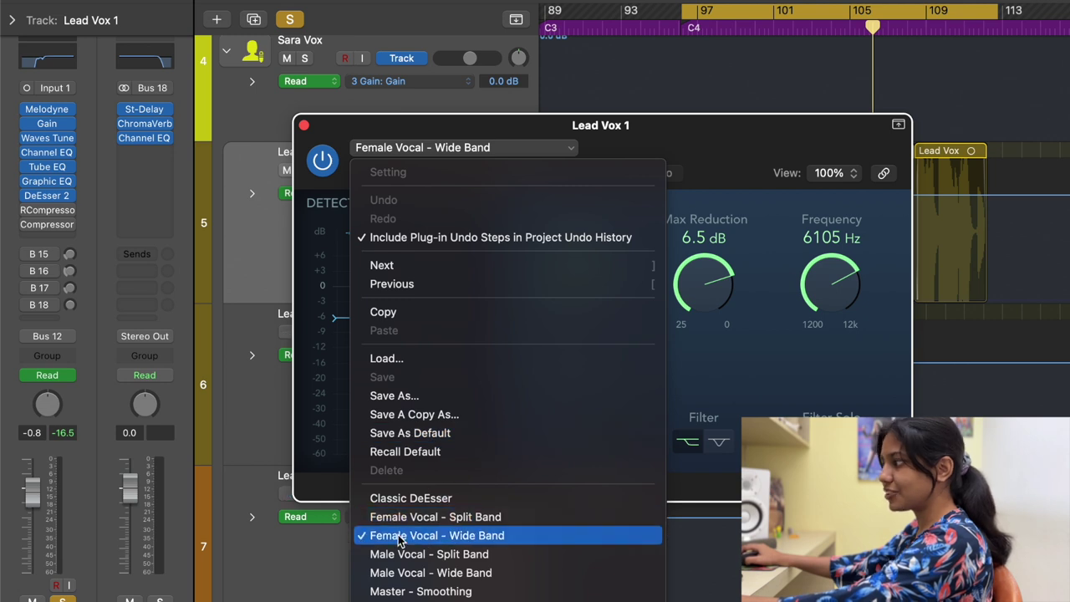
left_click(524, 535)
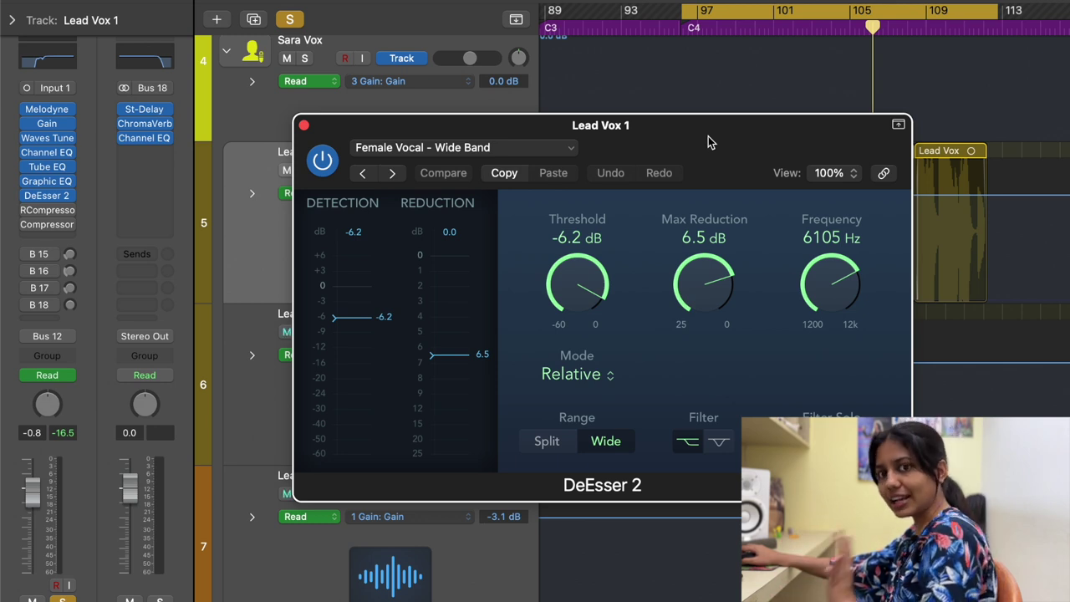
left_click(304, 125)
- Enable and open the RCompressor on Lead Vox 1 and move its window so all controls are visible
key("space")
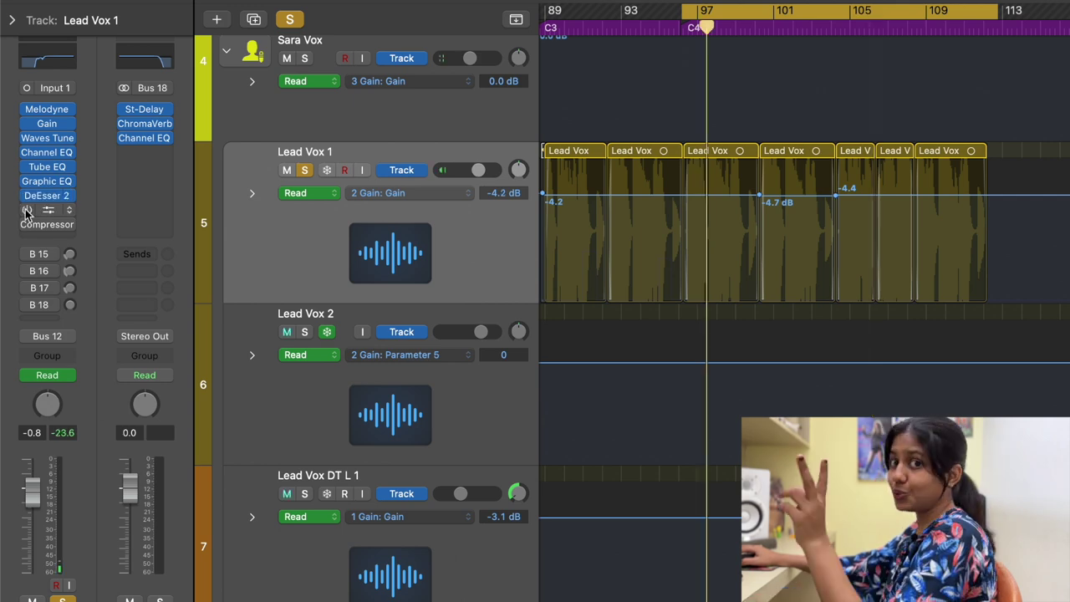
left_click(43, 210)
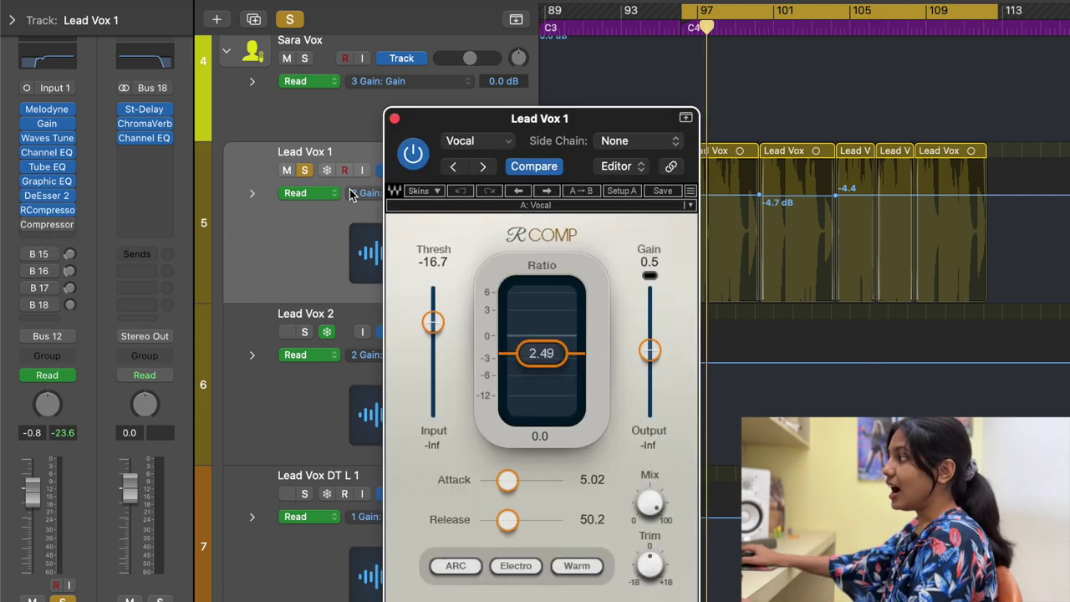
left_click_drag(552, 127, 516, 20)
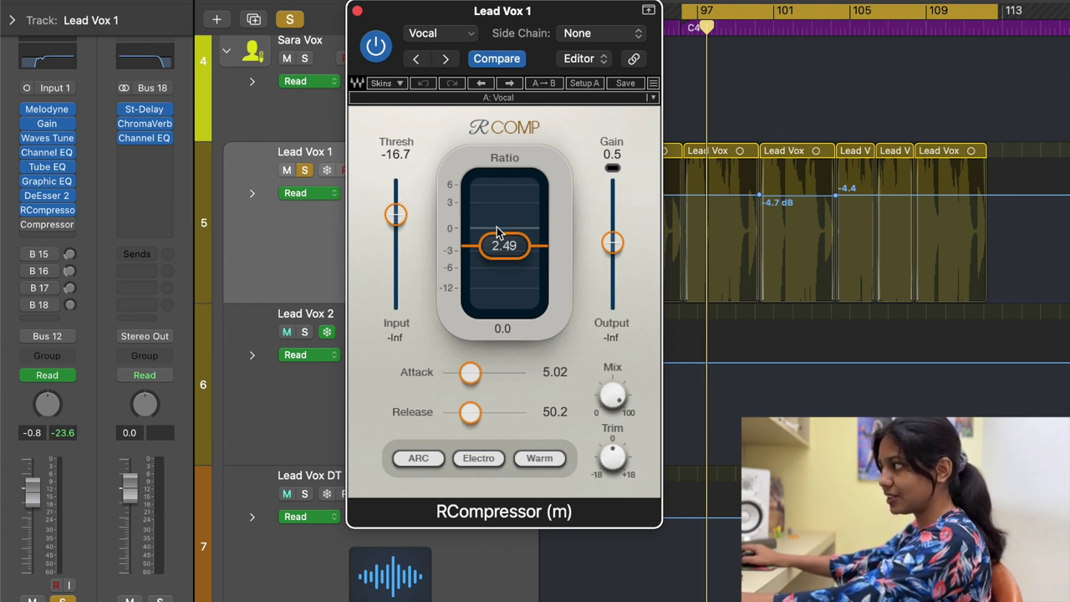
- Play the vocal to compare the RCompressor bypassed and active, leave it active and close its window
key("space")
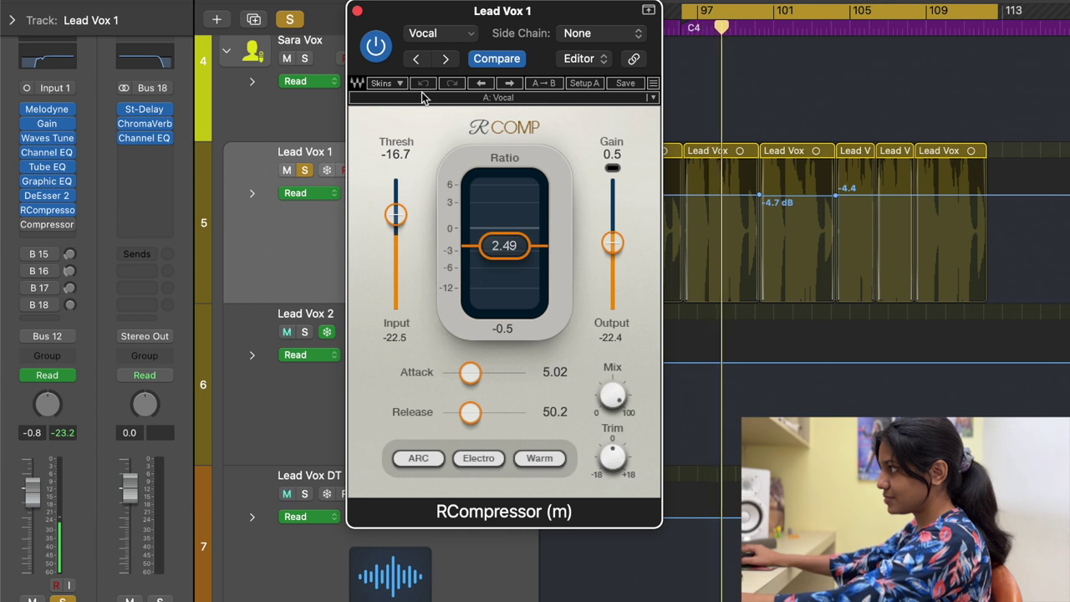
left_click(375, 47)
left_click(375, 47)
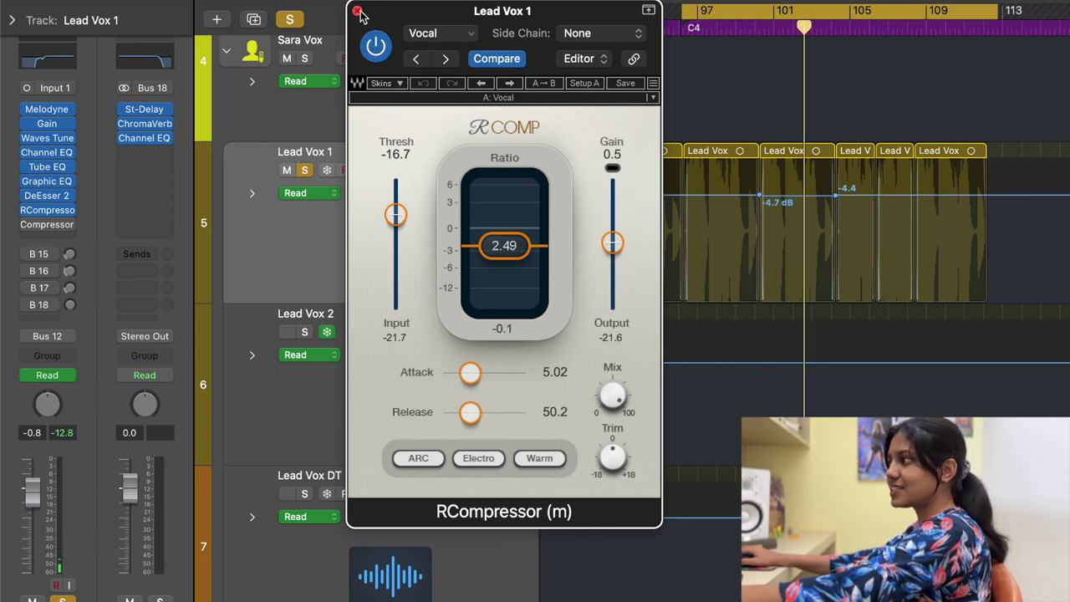
left_click(358, 11)
- Enable and open the Vintage Opto Compressor on Lead Vox 1 and play the vocal from just before bar 105
left_click(46, 225)
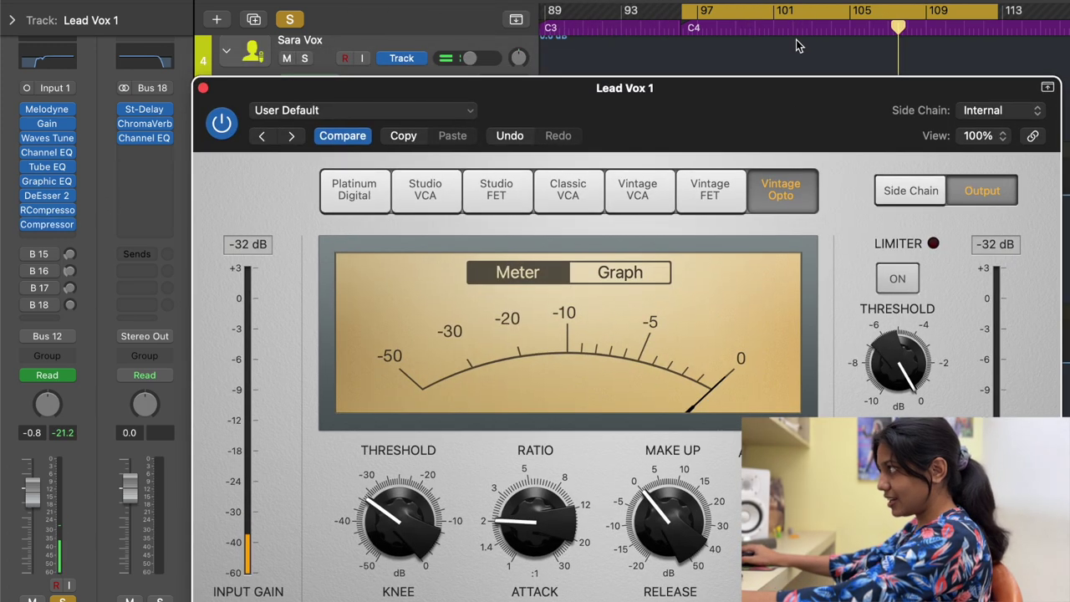
left_click_drag(798, 112, 801, 101)
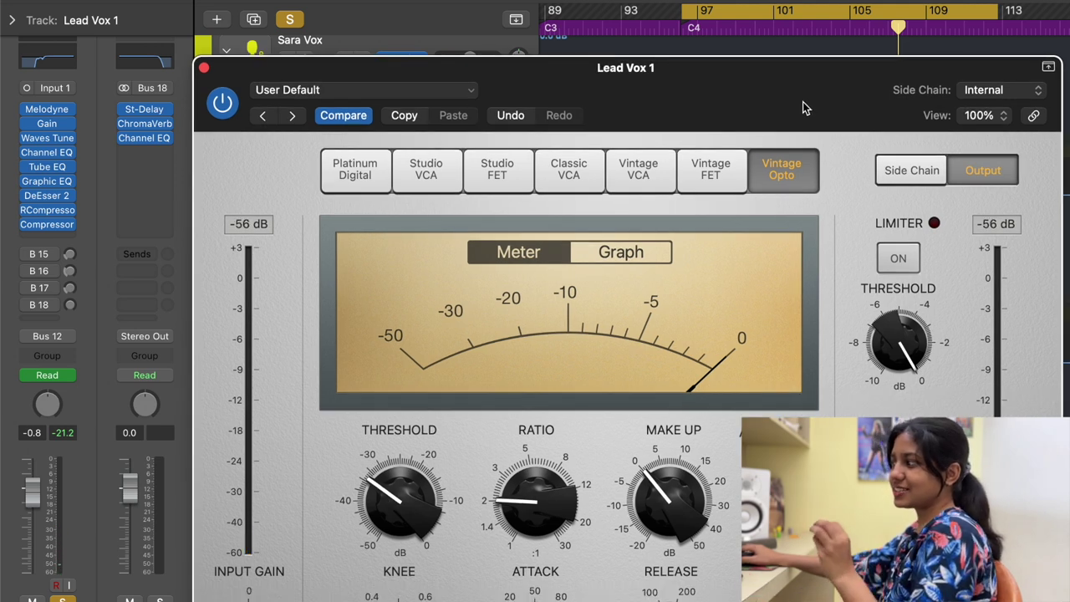
left_click(838, 30)
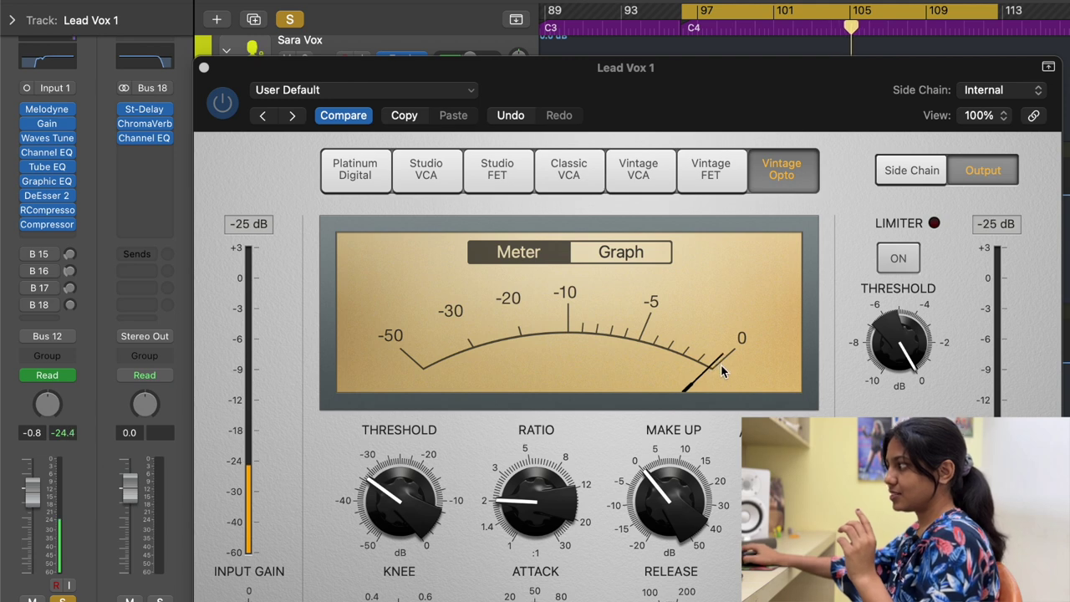
- View the Vintage Opto compressor's gain reduction as a graph and return the display to the meter
left_click(638, 253)
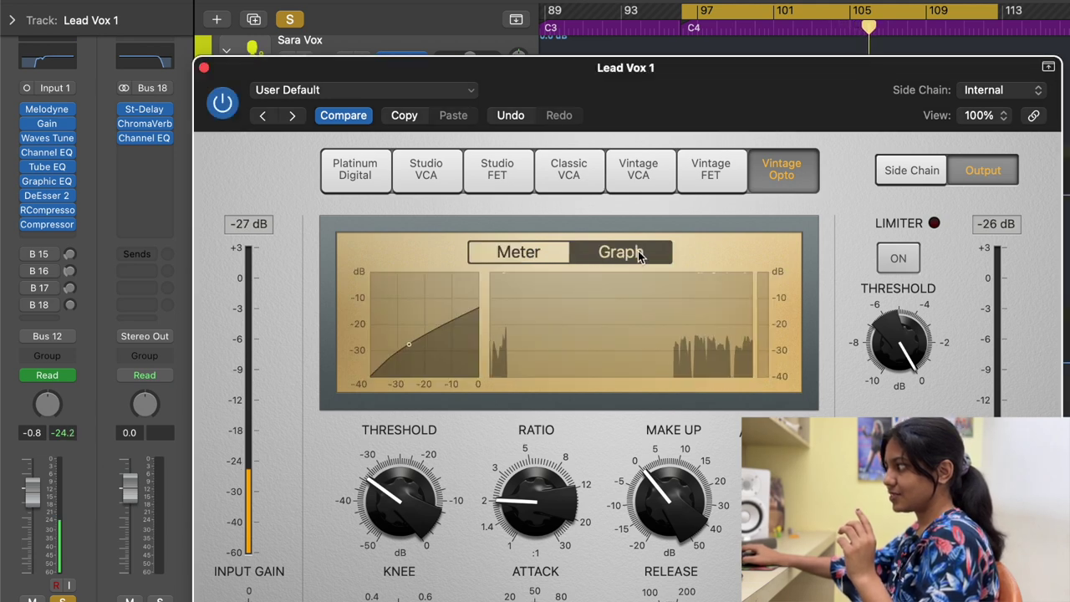
left_click(542, 251)
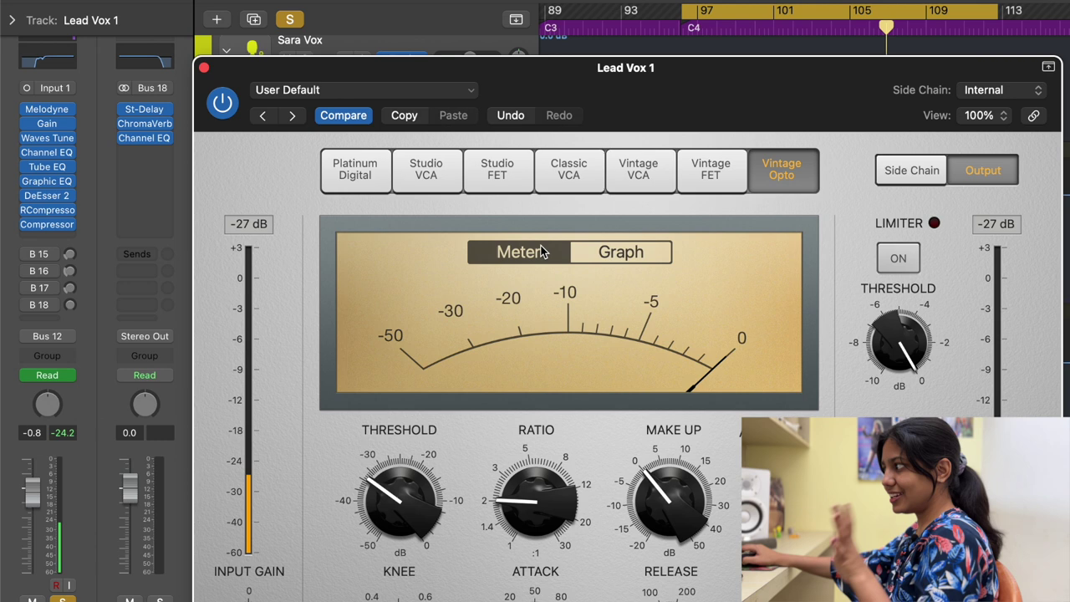
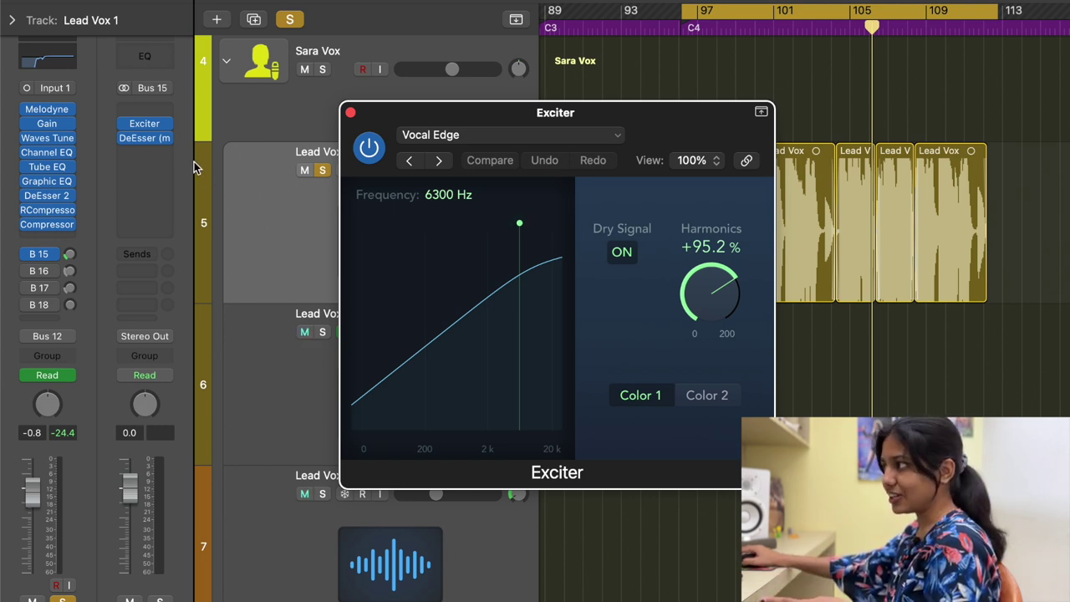
- Open the DeEsser on Bus 15 and move its window and the Exciter's window clear of the Lead Vox 1 track
left_click(148, 137)
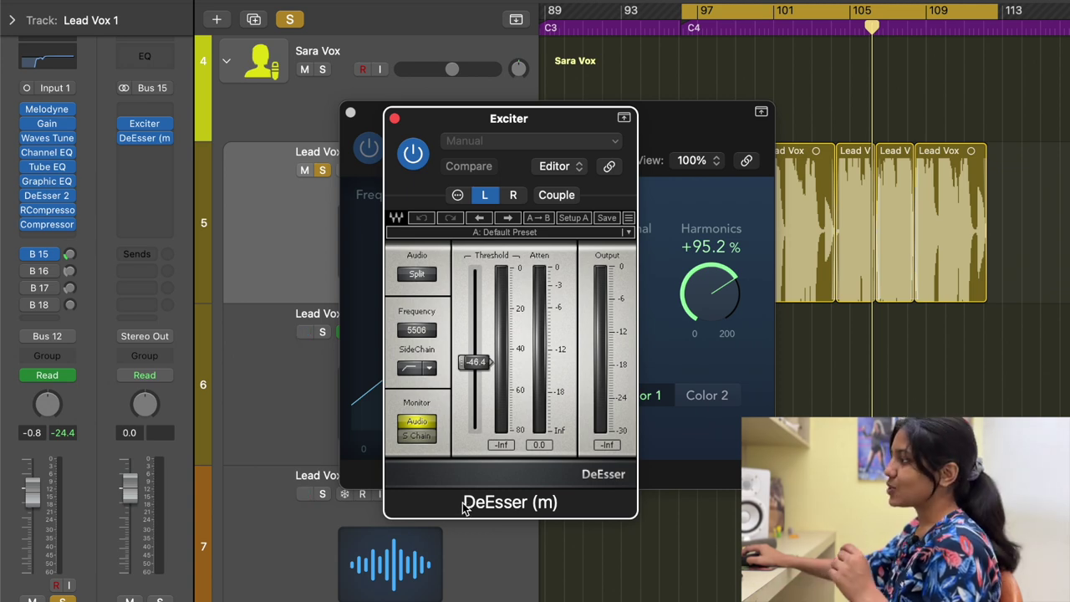
left_click_drag(481, 121, 896, 176)
left_click_drag(608, 112, 566, 294)
left_click_drag(828, 177, 800, 309)
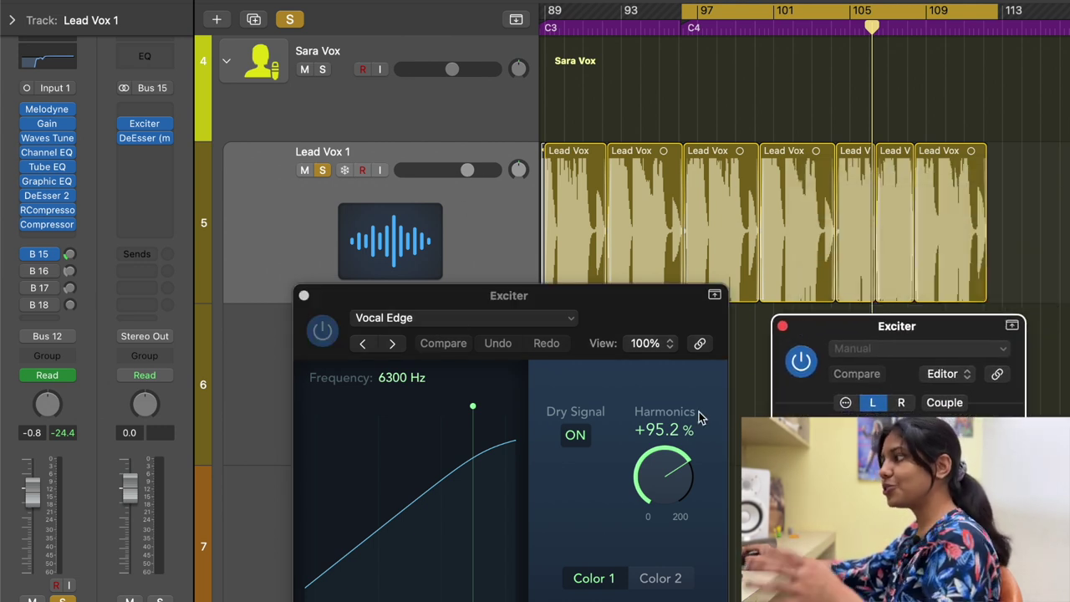
- Play the vocal while varying Lead Vox 1's Bus 15 exciter send up to about 0.3 dB, returning it to -9.8 dB
left_click(69, 254)
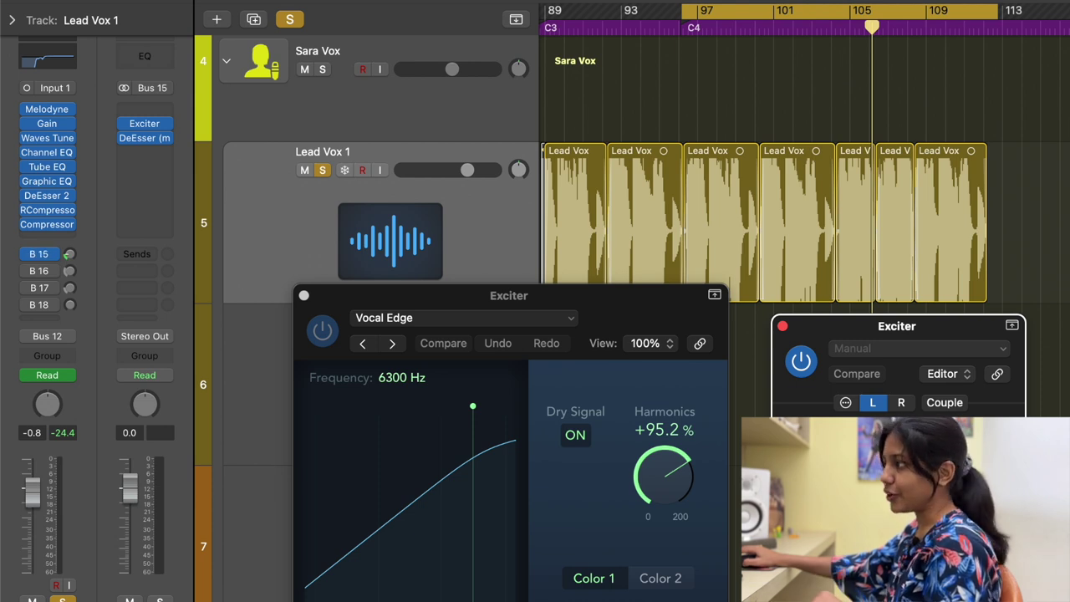
key("space")
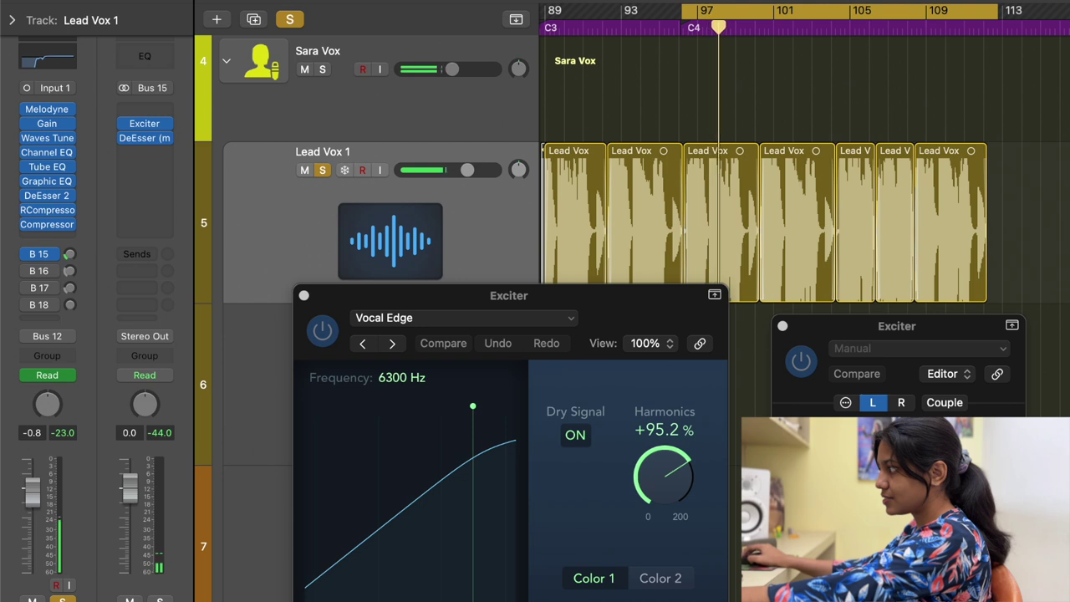
left_click(71, 257)
key("space")
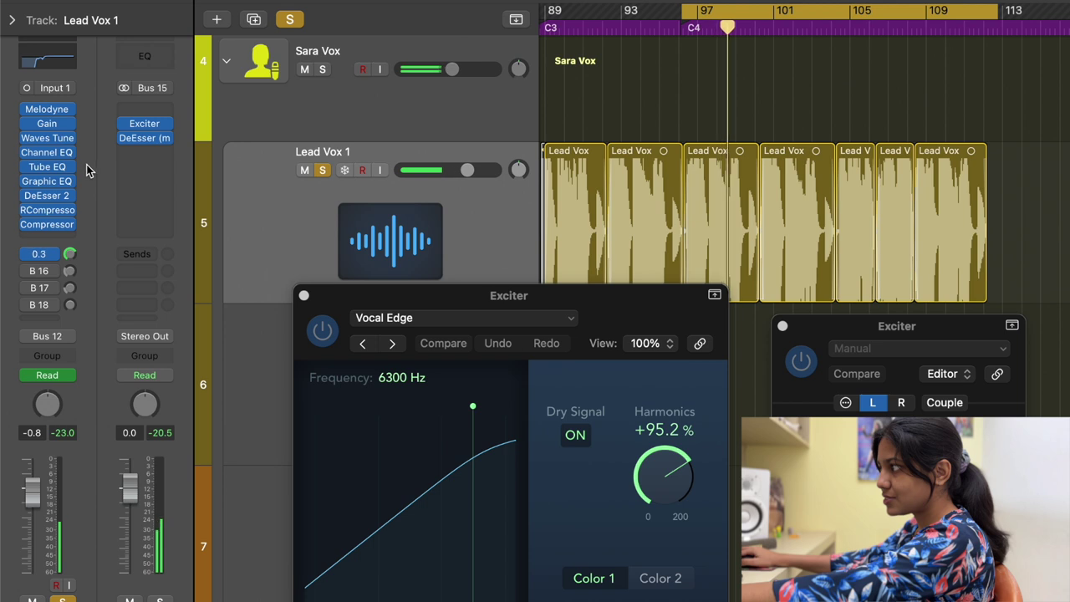
key("space")
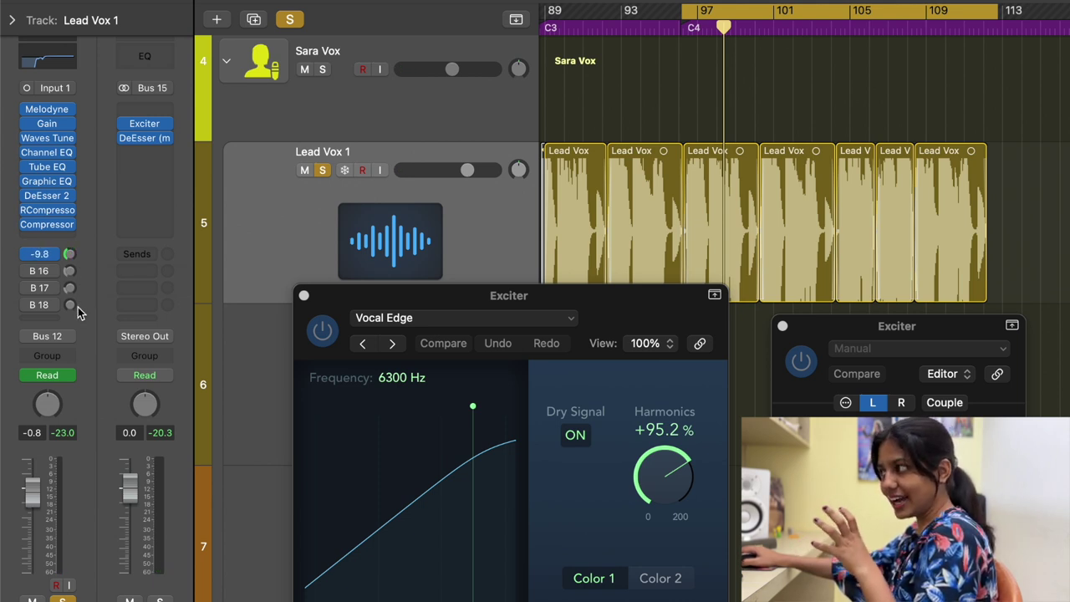
- Enable Lead Vox 1's Bus 16 send, inspect the Short room Rev's ValhallaRoom and Channel EQ, and close both windows
left_click(70, 271)
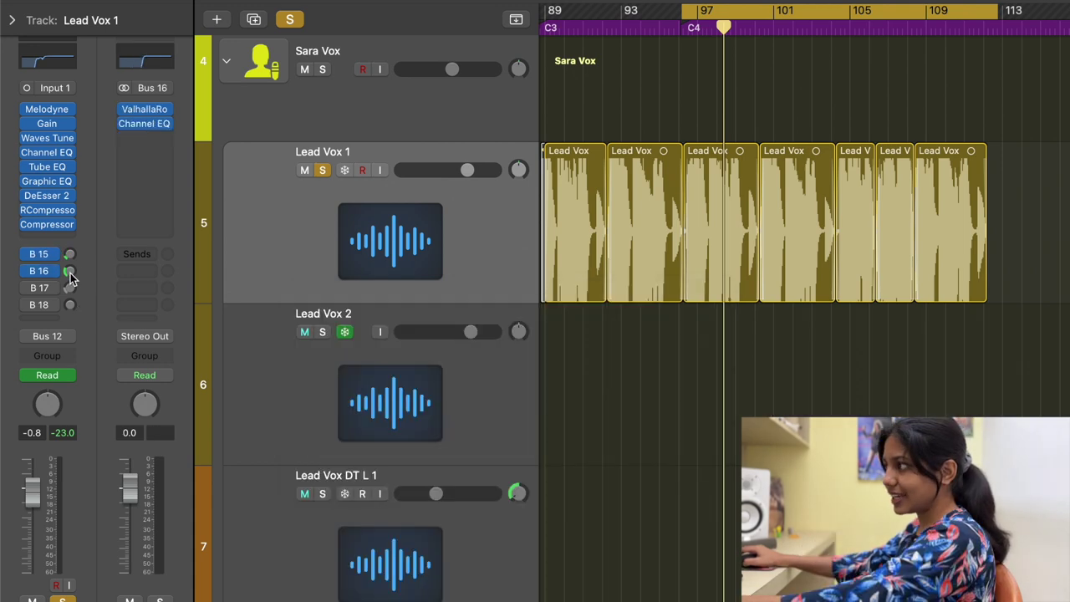
left_click(147, 111)
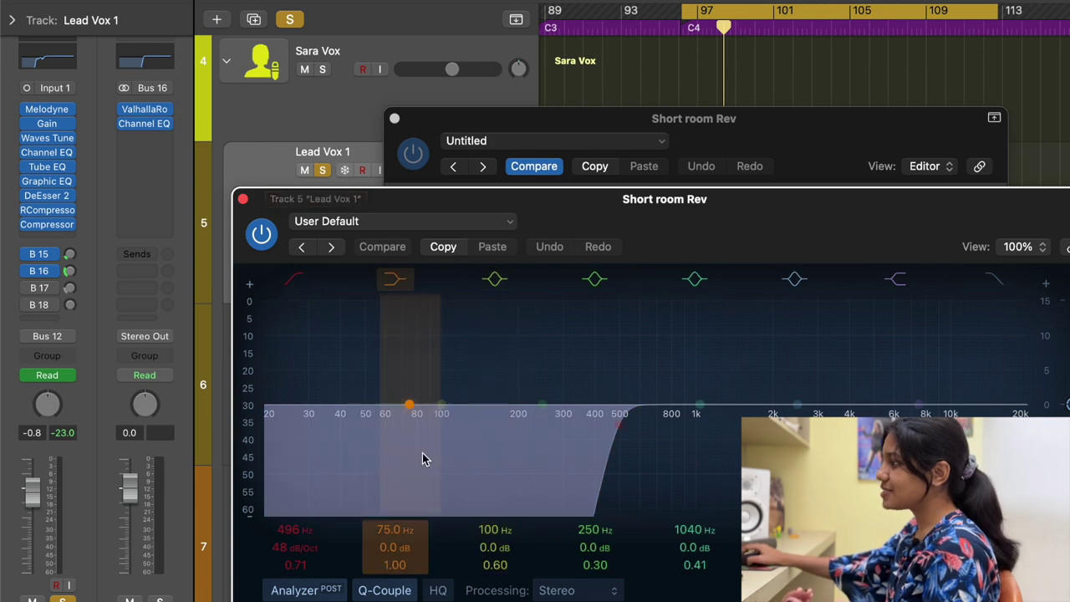
left_click(243, 201)
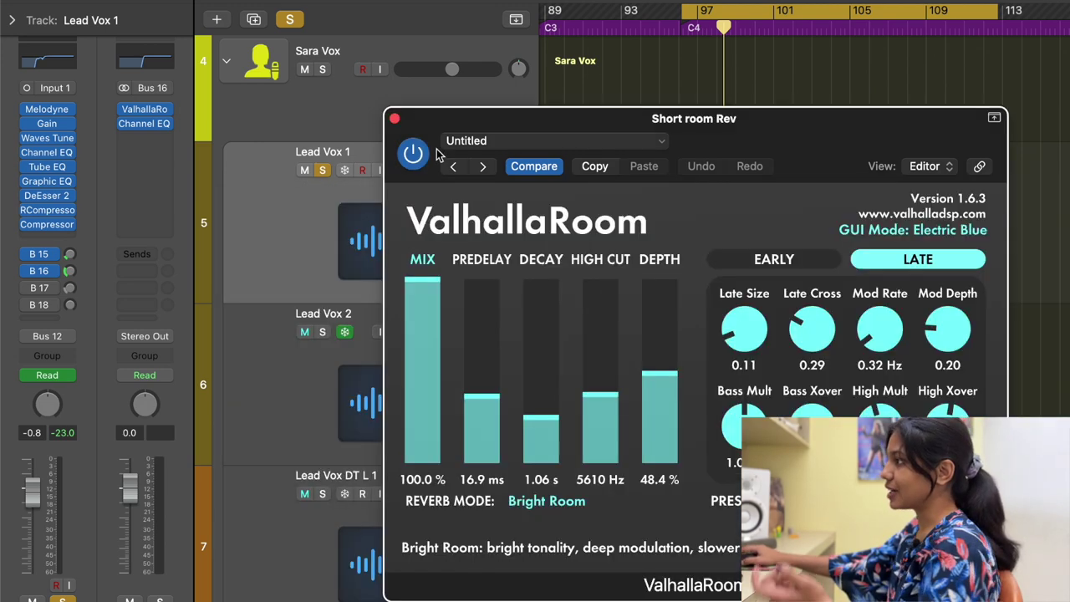
left_click(395, 119)
- Play the vocal while varying Lead Vox 1's Bus 16 send to hear the short room reverb's effect
key("space")
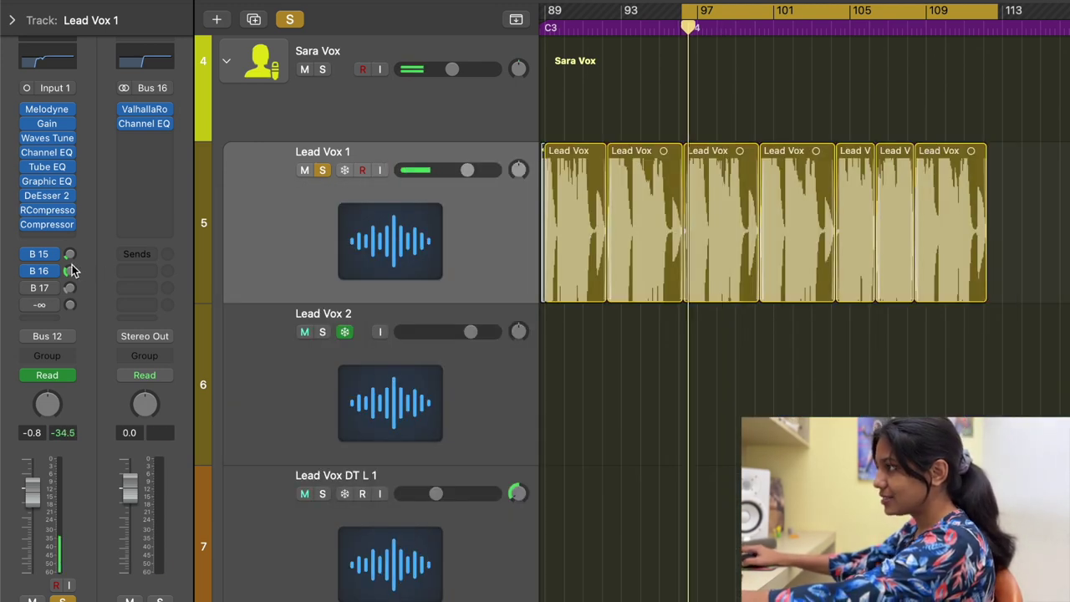
left_click_drag(69, 274, 70, 278)
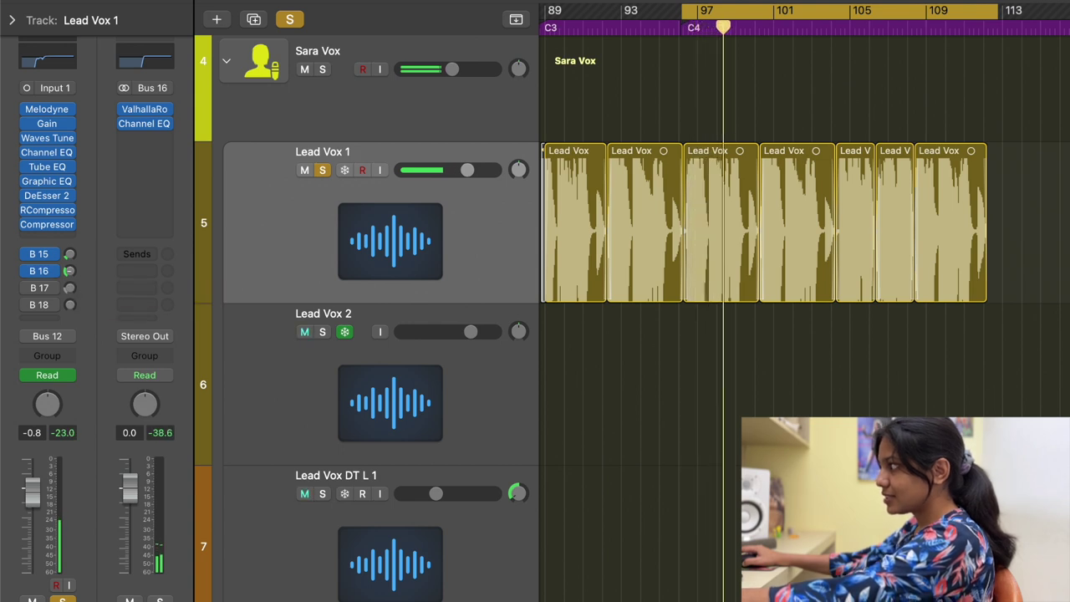
key("space")
mouse_move(71, 279)
left_mouse_down()
mouse_move(100, 199)
mouse_move(86, 273)
left_mouse_up()
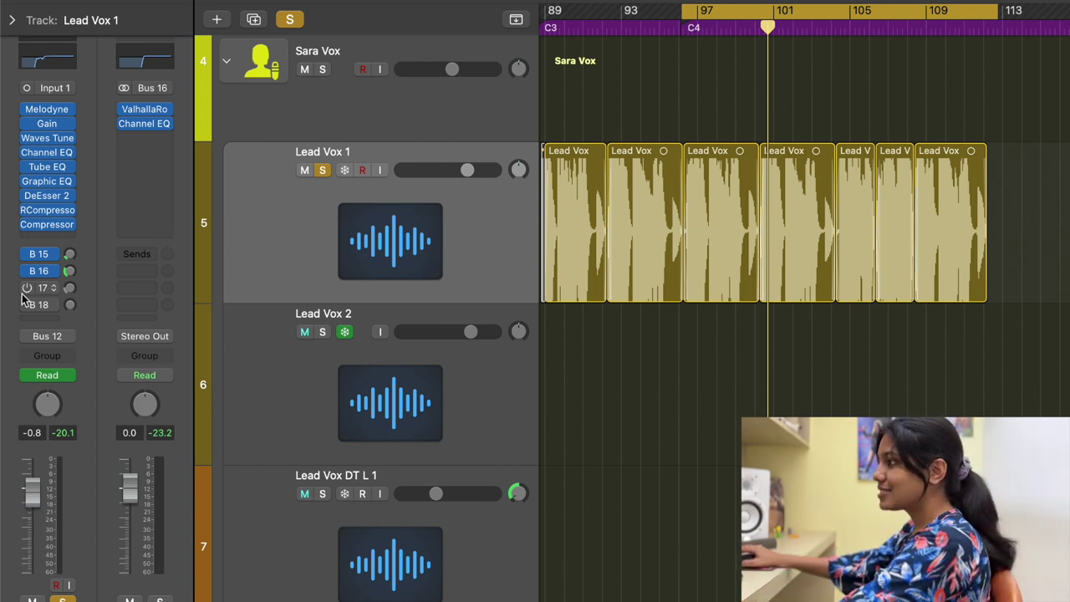
- Enable Lead Vox 1's Bus 17 send, compare its ValhallaVintageVerb decay with Bus 16's ValhallaRoom, and close both reverb windows
left_click(67, 293)
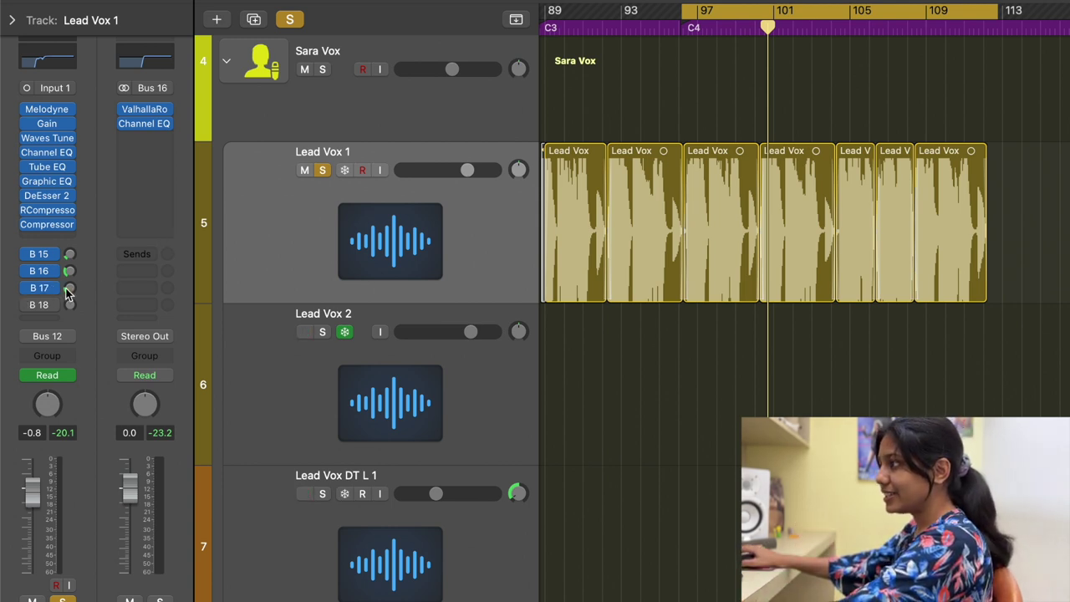
left_click(144, 114)
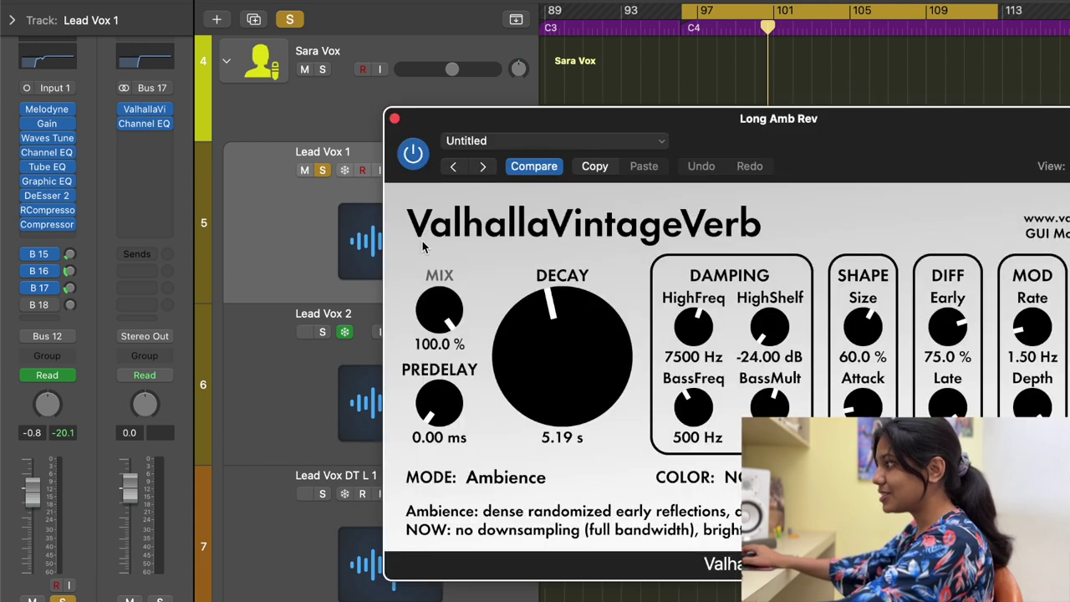
left_click(75, 273)
left_click(149, 115)
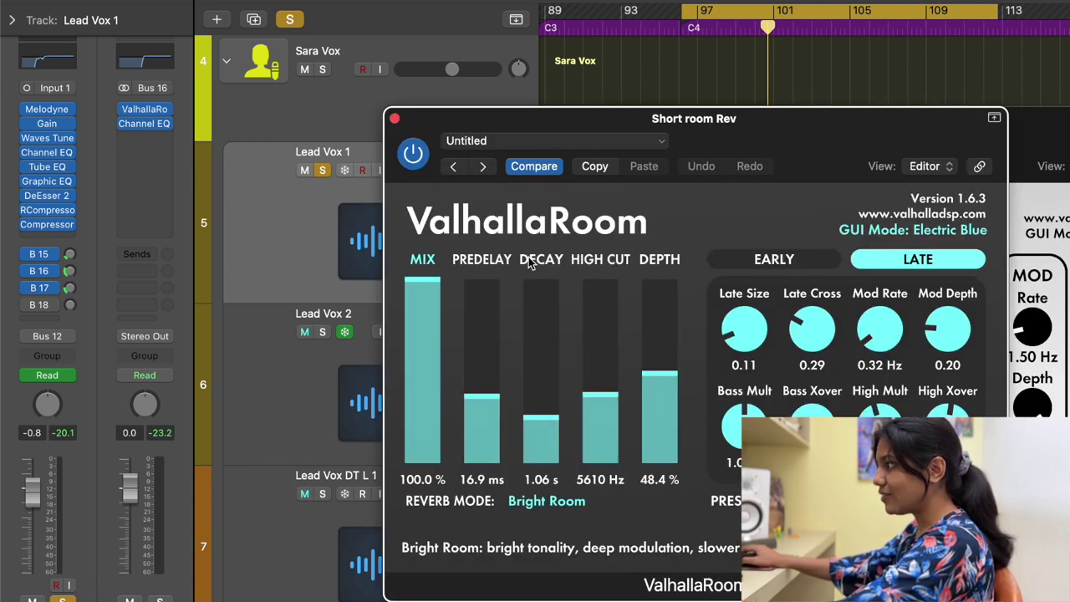
left_click(395, 121)
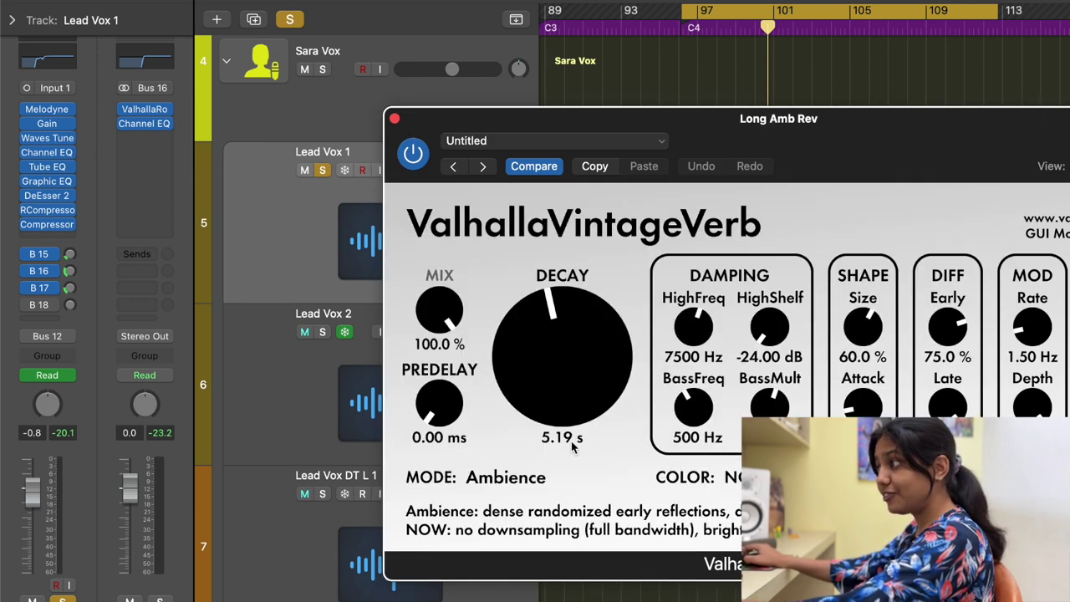
left_click(395, 119)
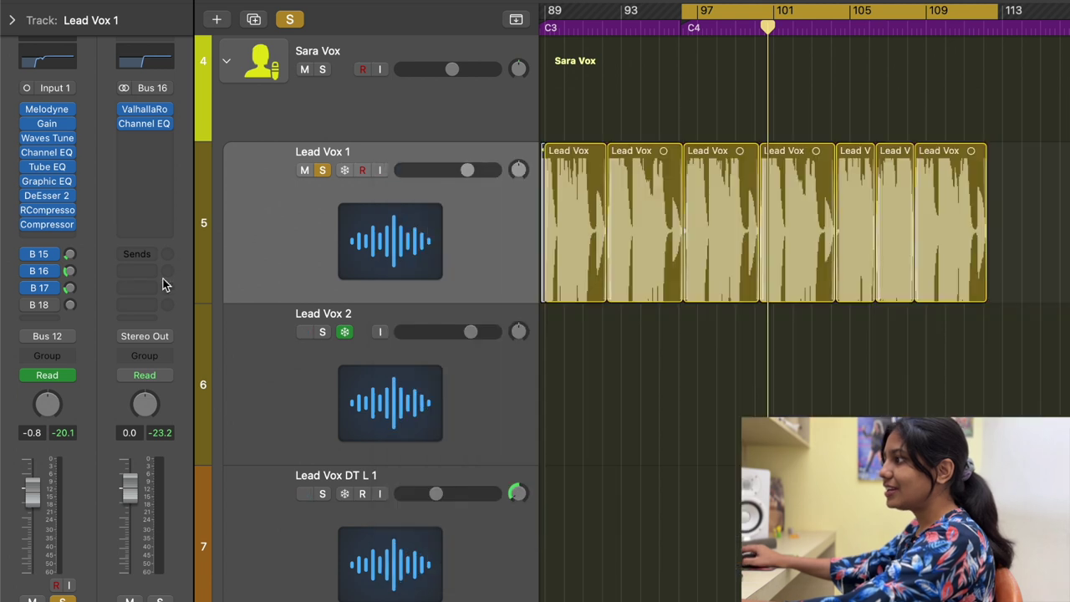
- Play the vocal while varying Lead Vox 1's Bus 17 send to hear the long ambience reverb's effect
key("space")
key("space")
left_click(69, 287)
key("space")
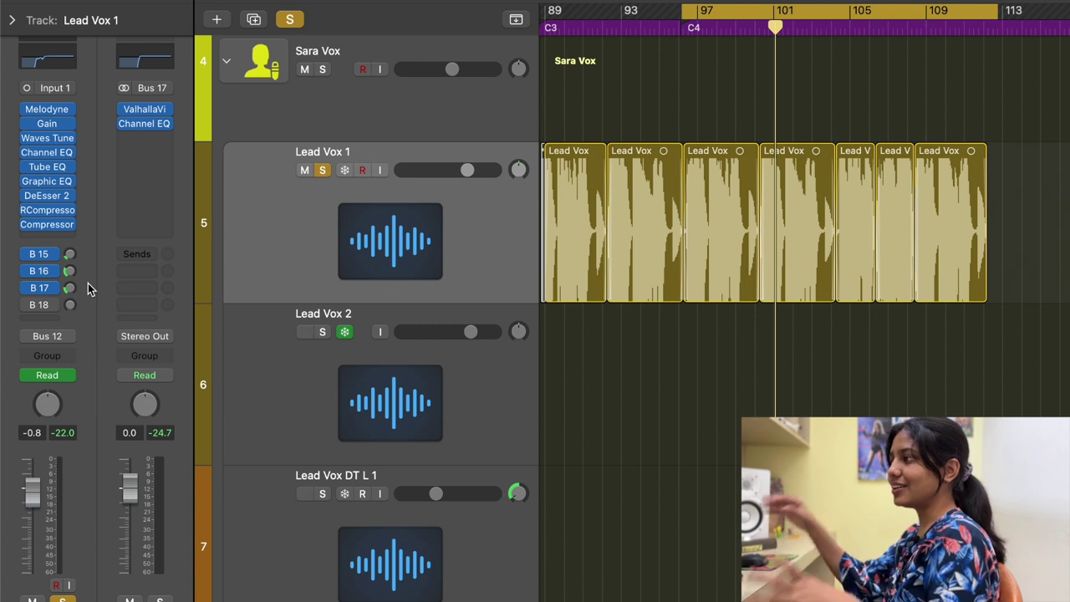
- Enable Lead Vox 1's Bus 18 delay send, inspect its Stereo Delay and ChromaVerb settings, and close both windows
left_click(71, 305)
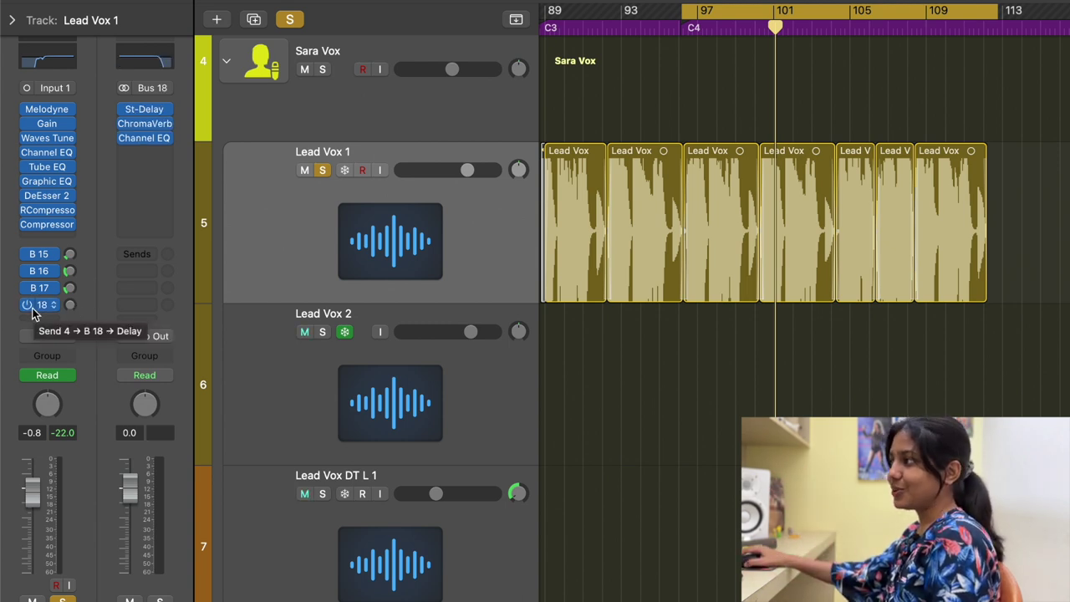
left_click(144, 114)
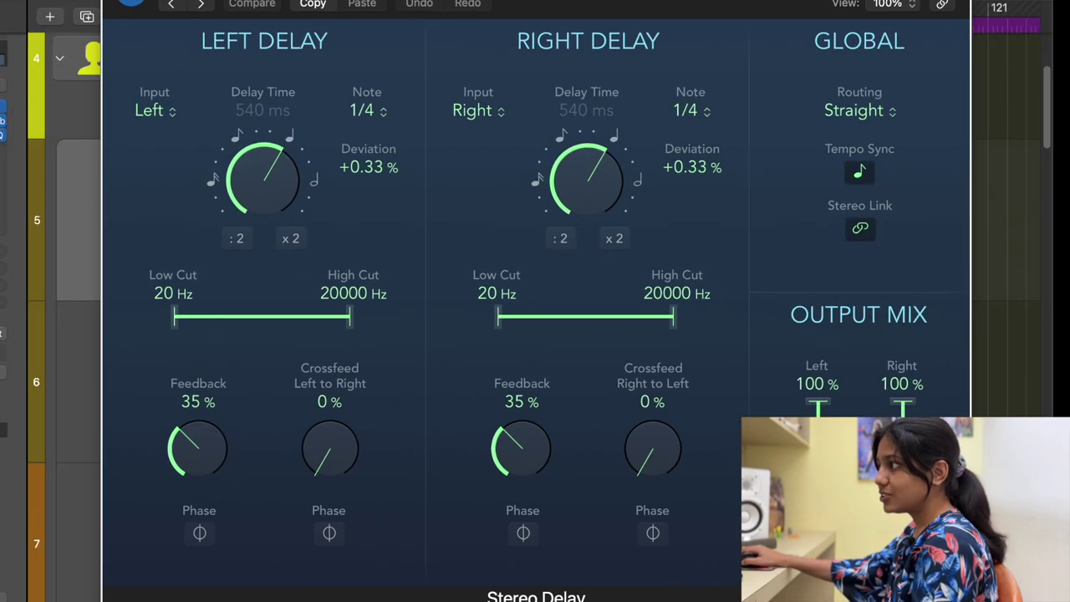
left_click(3, 121)
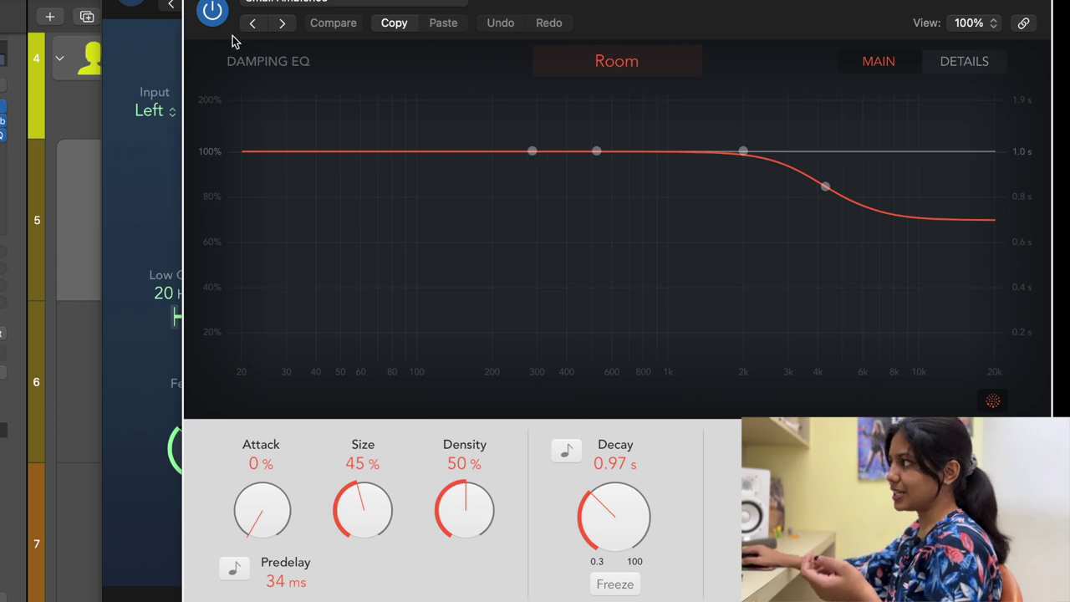
key("super+w")
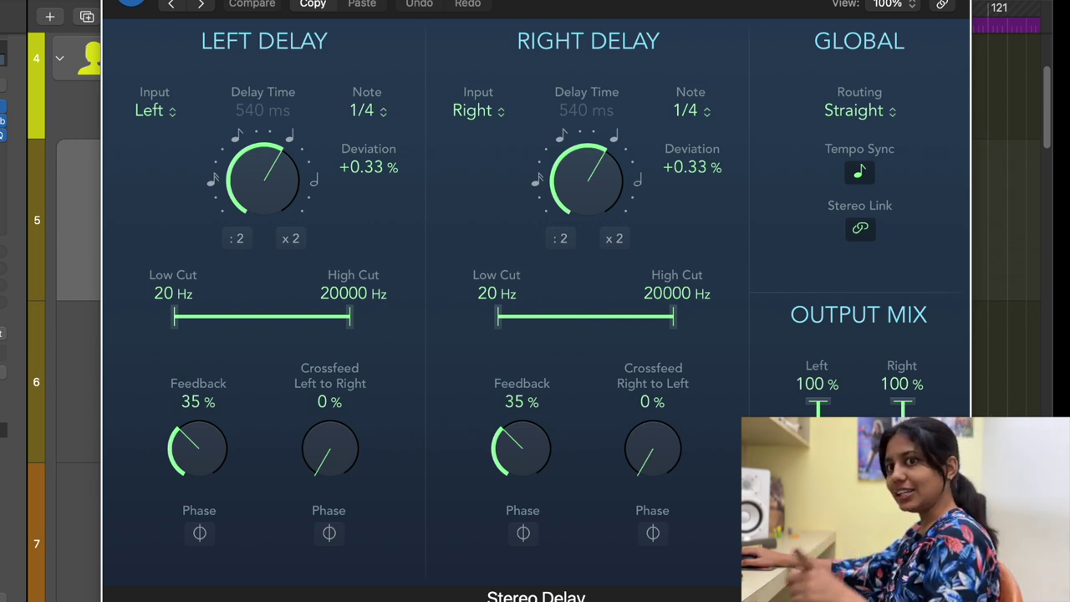
key("super+w")
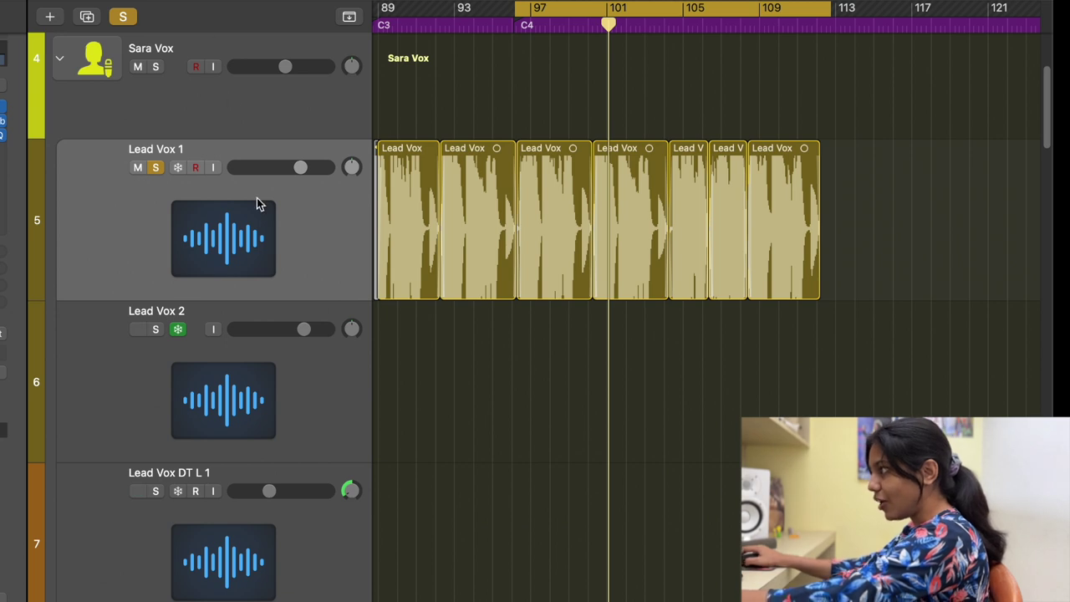
- Show track automation and display the Send 4 → Delay automation on Lead Vox 1 around bars 89 to 97
key("a")
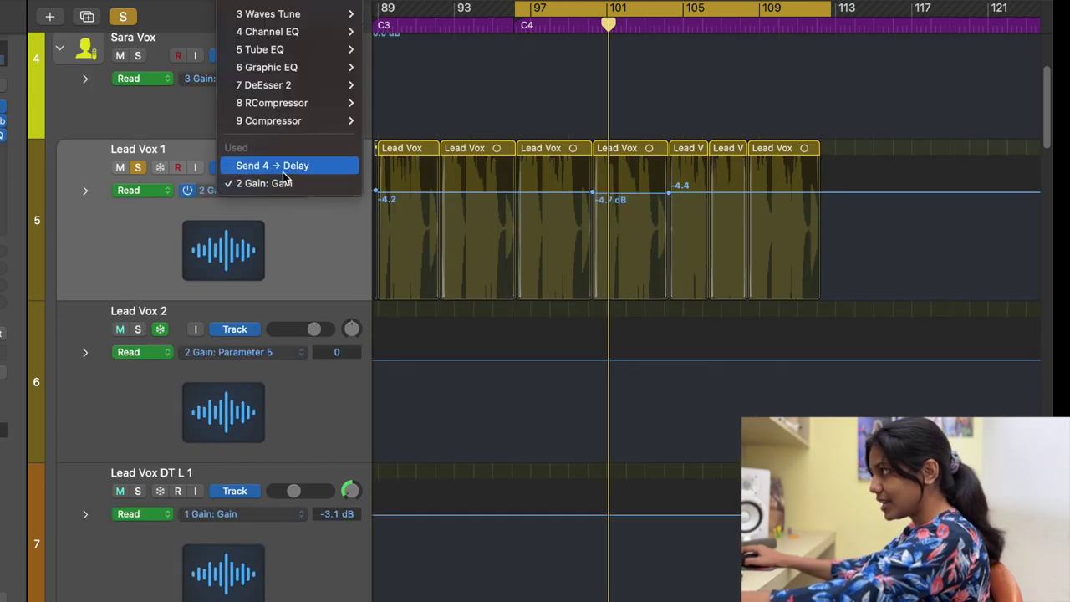
left_click(250, 166)
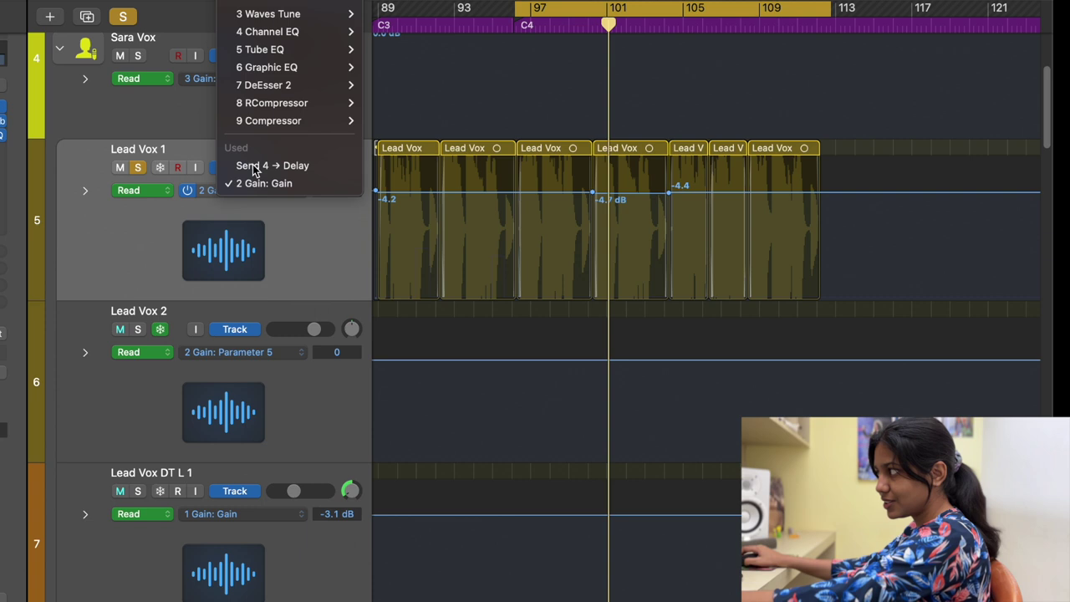
scroll(462, 278, "left", 3)
scroll(462, 278, "left", 3)
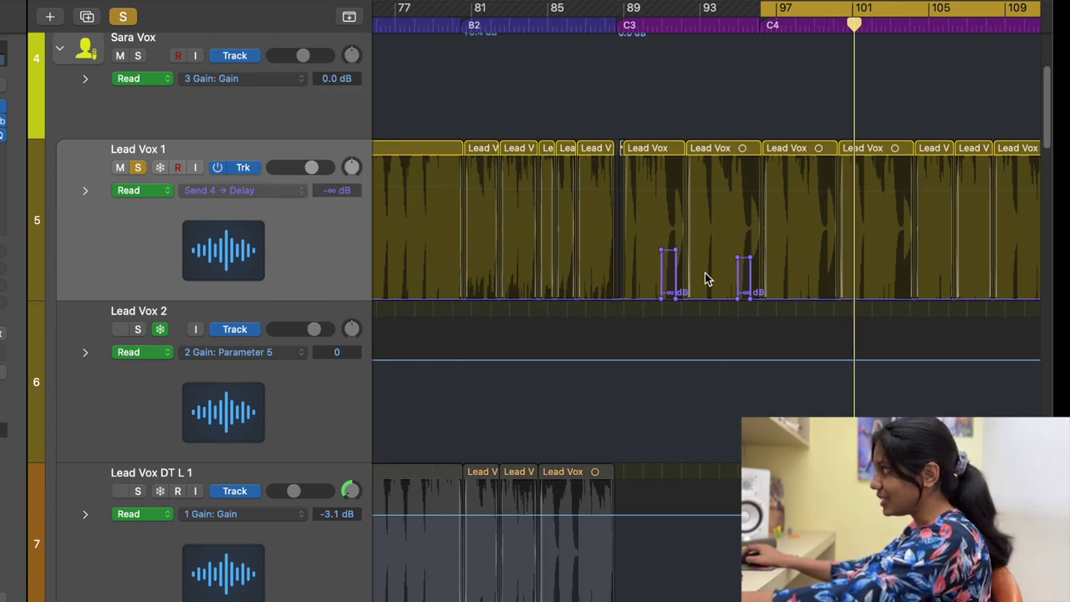
- Turn off the cycle range and play Lead Vox 1 from about bar 89, following the delay send automation at close range
left_click(767, 10)
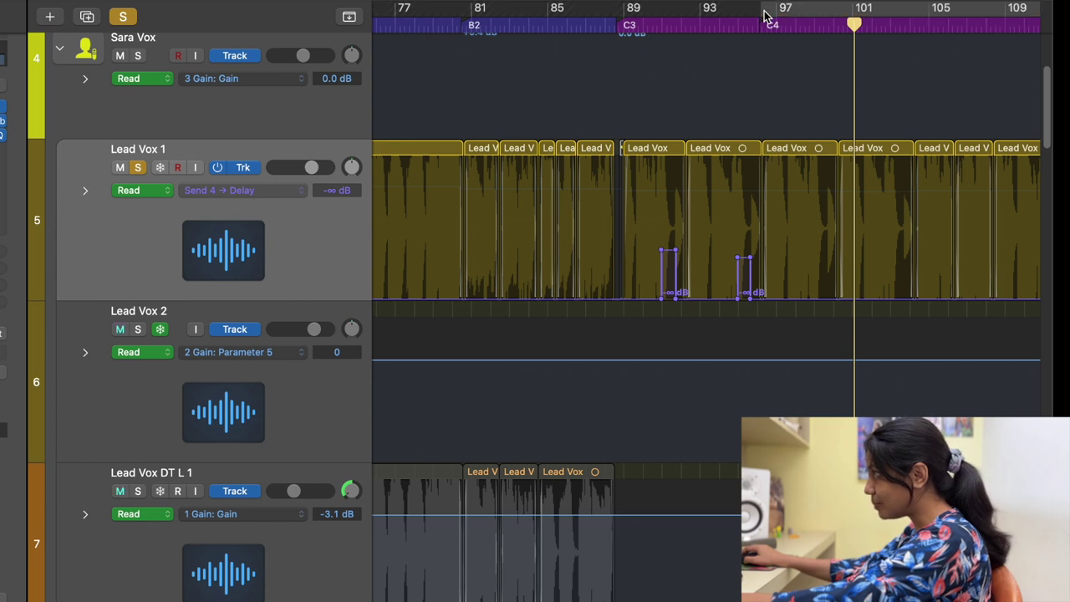
left_click(625, 24)
key("space")
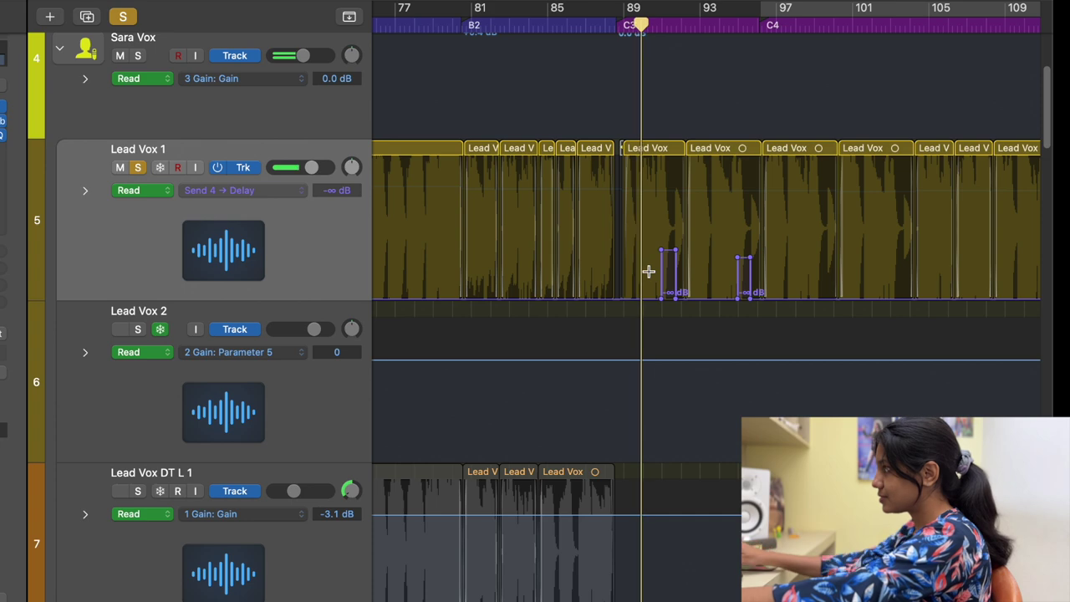
key("super+Right")
key("super+Right")
key("super+Right")
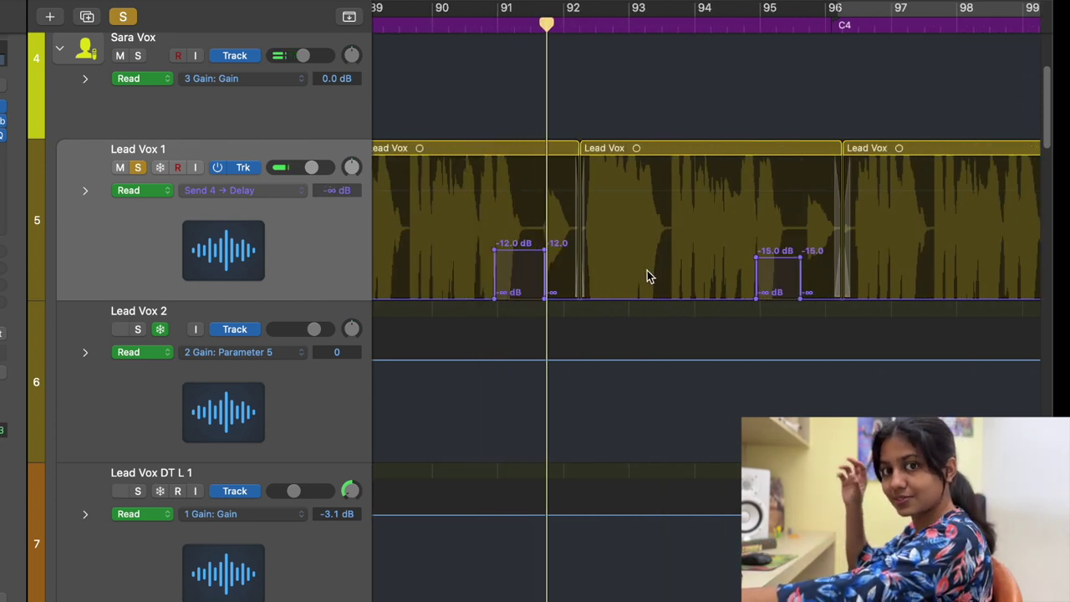
scroll(645, 275, "right", 3)
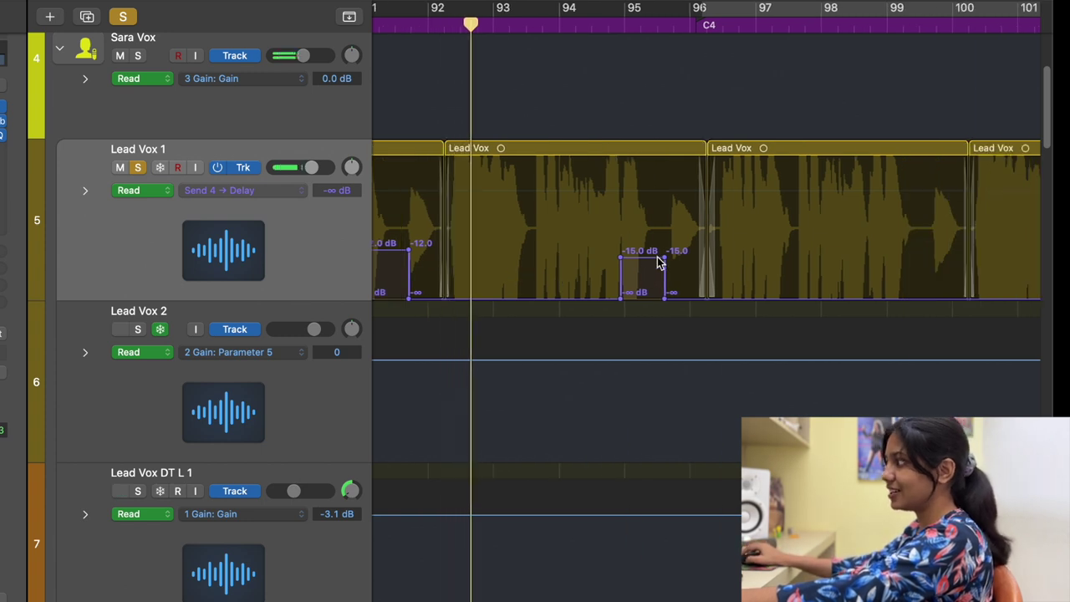
scroll(647, 289, "right", 2)
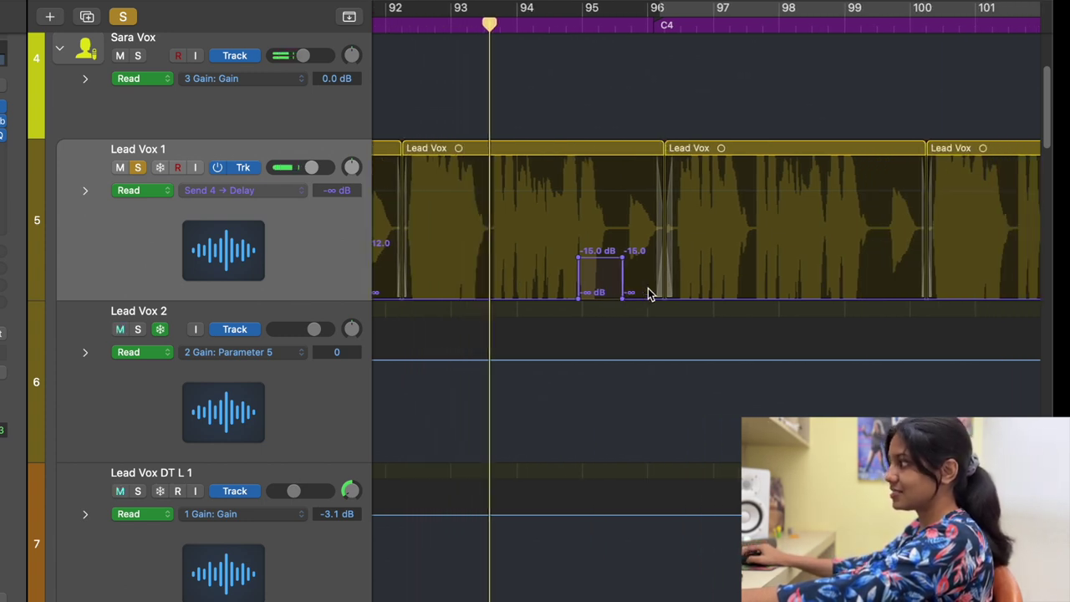
scroll(648, 293, "right", 2)
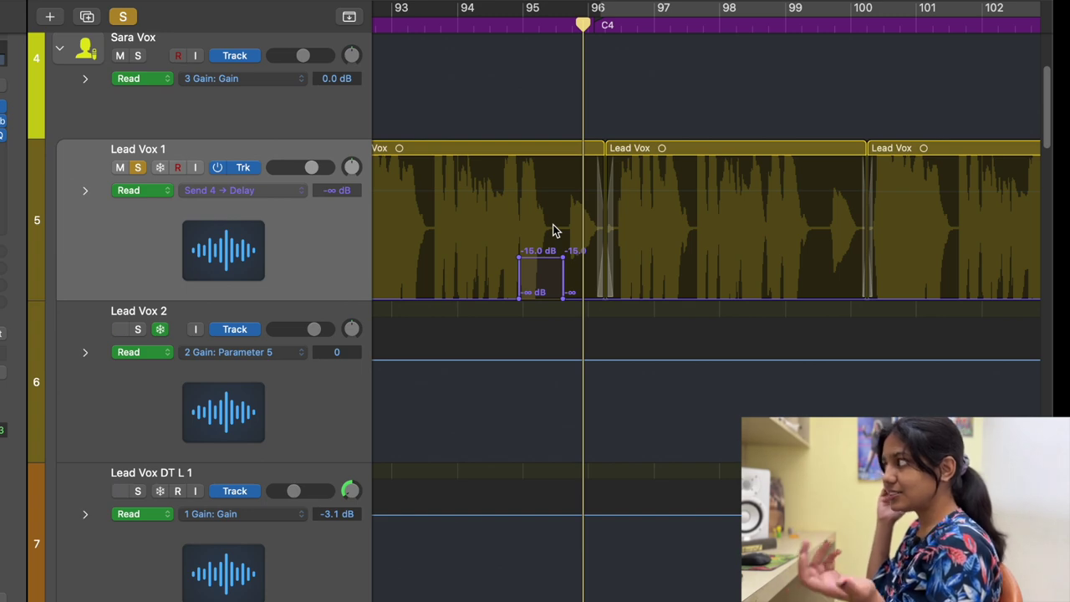
- Play Lead Vox 1 from choruses C1 and C2 to hear their delay send automation, viewing the full arrangement
key("super+Left")
key("super+Left")
key("super+Left")
key("super+Left")
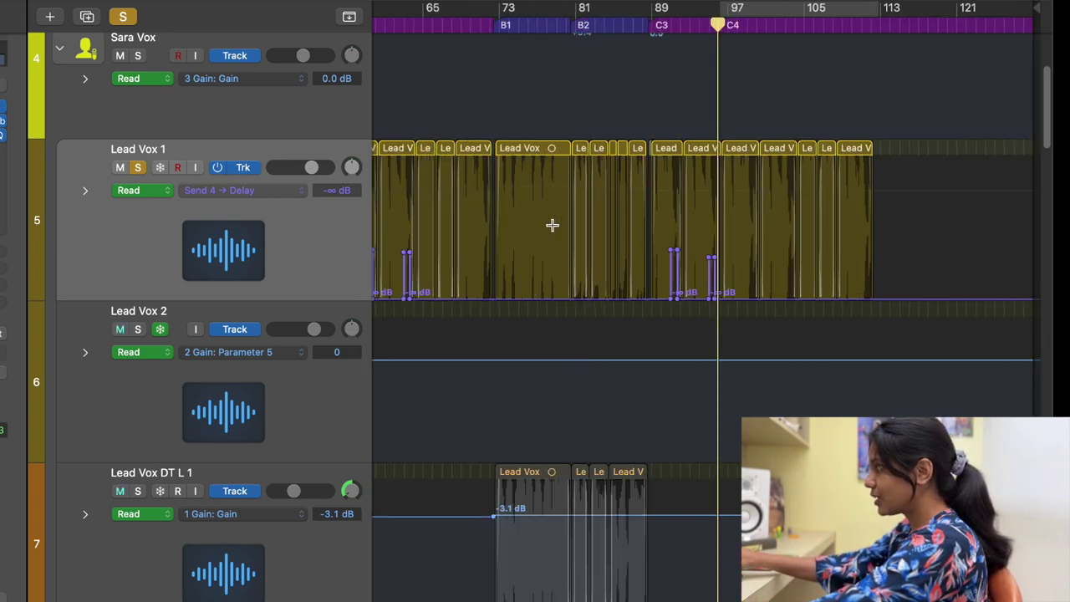
scroll(553, 224, "left", 5)
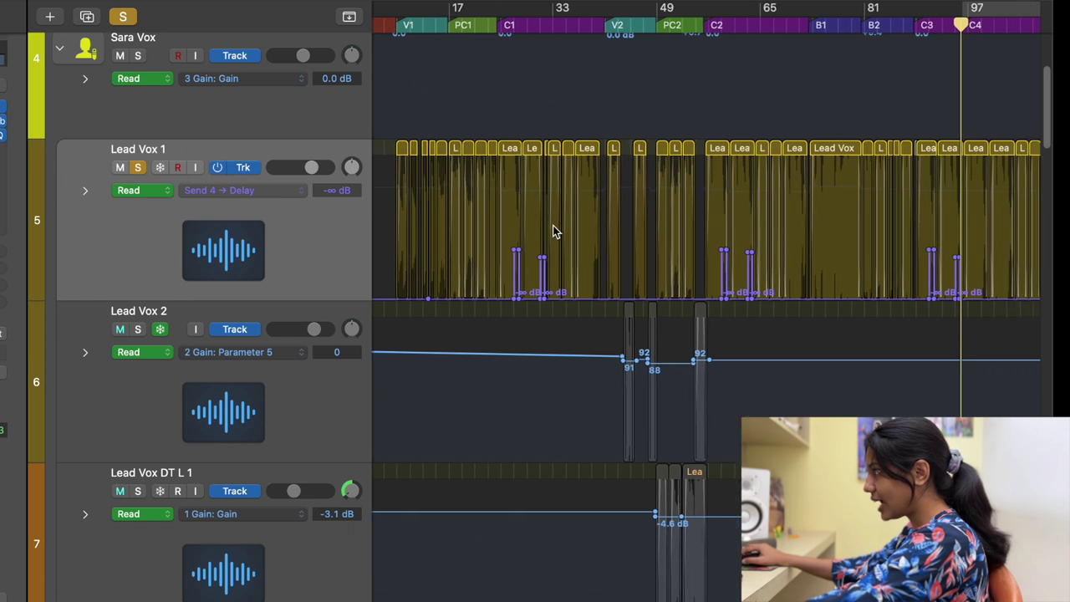
left_click(509, 24)
key("space")
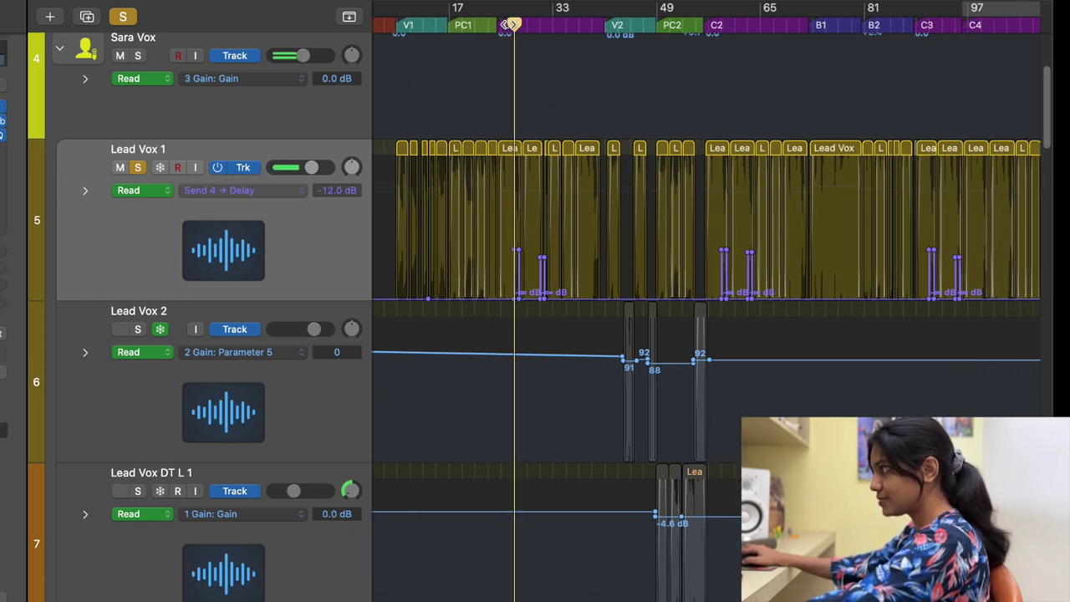
left_click(741, 30)
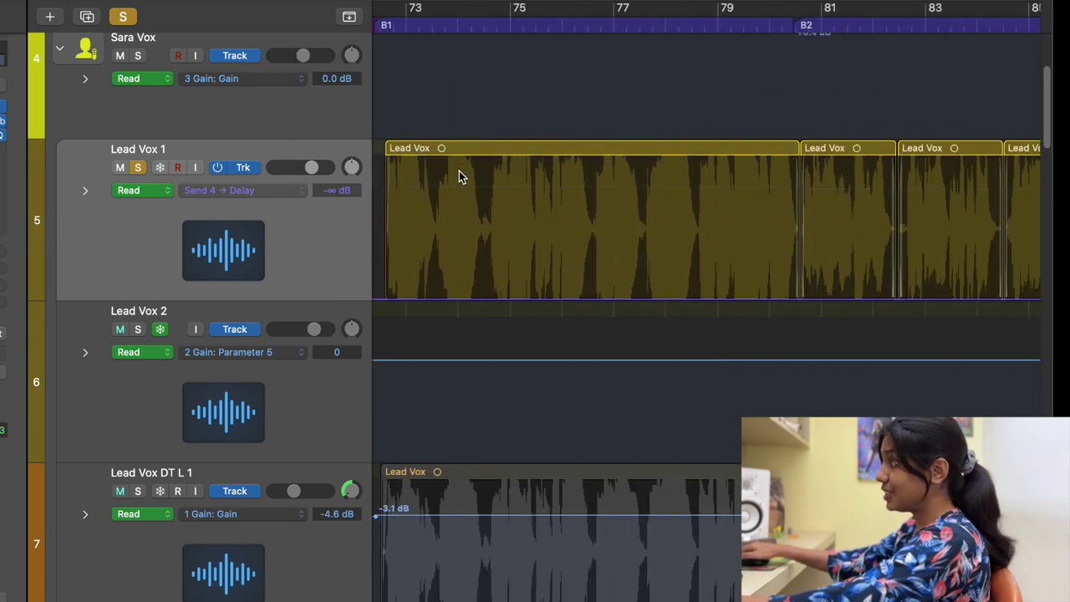
key("super+Right")
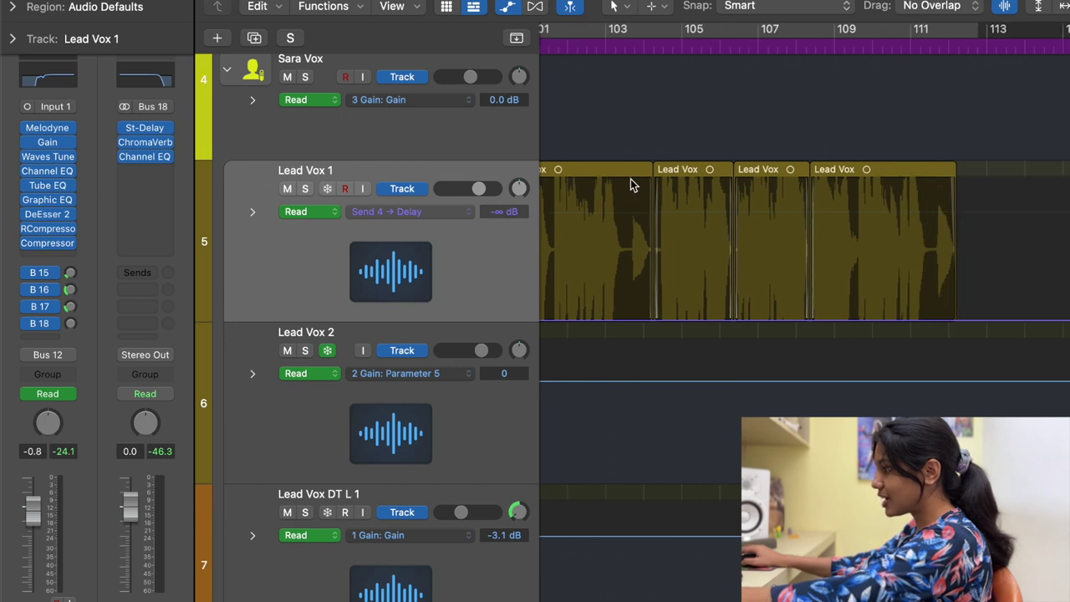
- Hide the track automation and turn on the cycle range over the Lead Vox 1 regions
key("a")
scroll(631, 179, "left", 5)
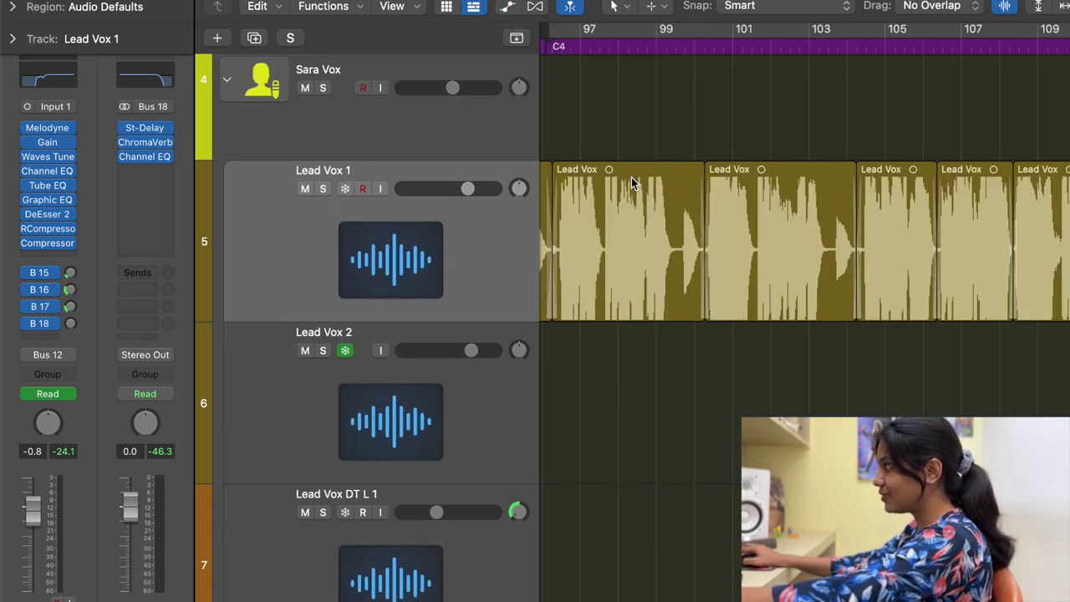
left_click(645, 32)
key("super+Left")
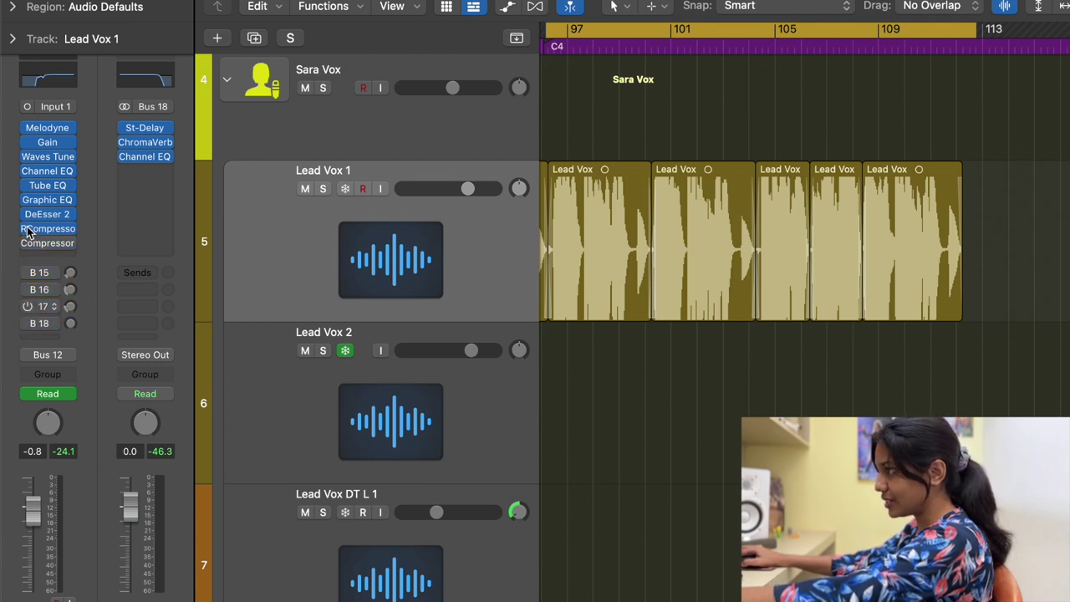
- Solo Lead Vox 1 and loop about bars 89 to 92, comparing its sound with plug-ins and sends bypassed and enabled
key("s")
key("space")
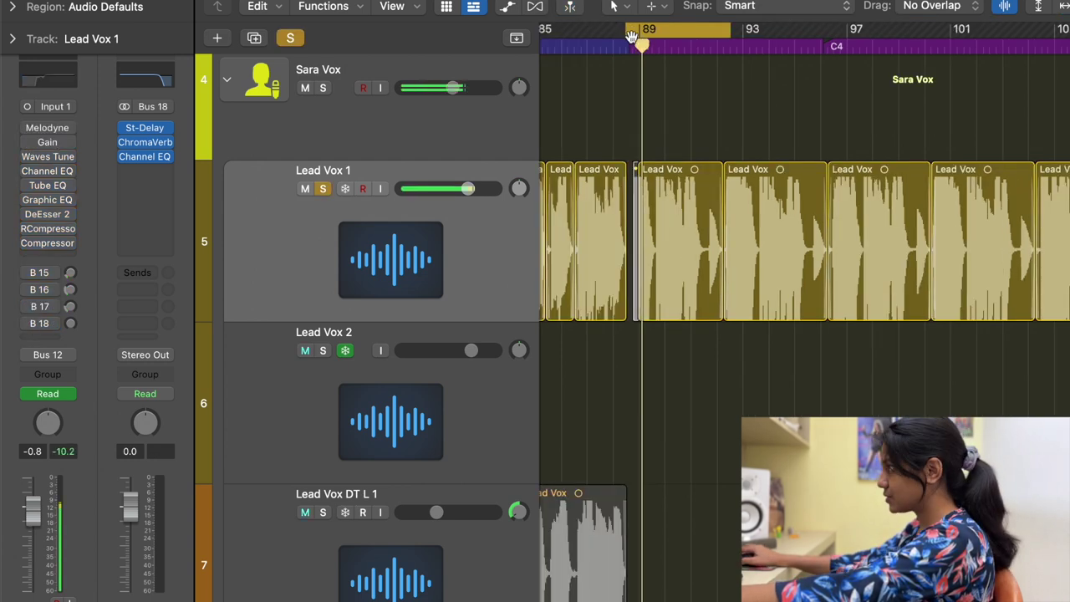
left_click_drag(715, 30, 724, 31)
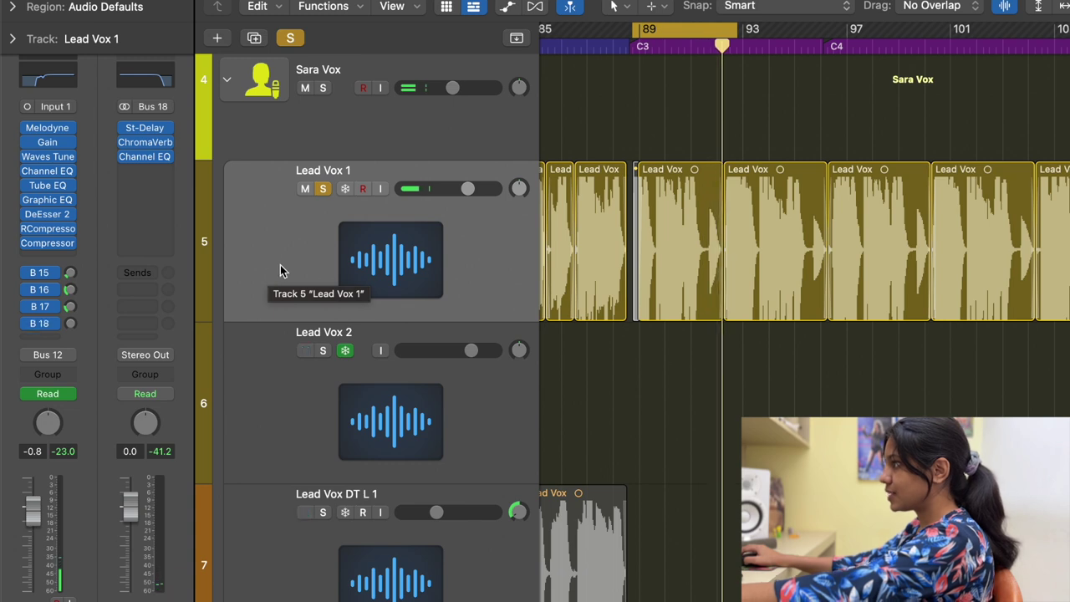
- Play the full mix from chorus C3 and from about bar 104, toggling Lead Vox 1's solo to compare
left_click(322, 189)
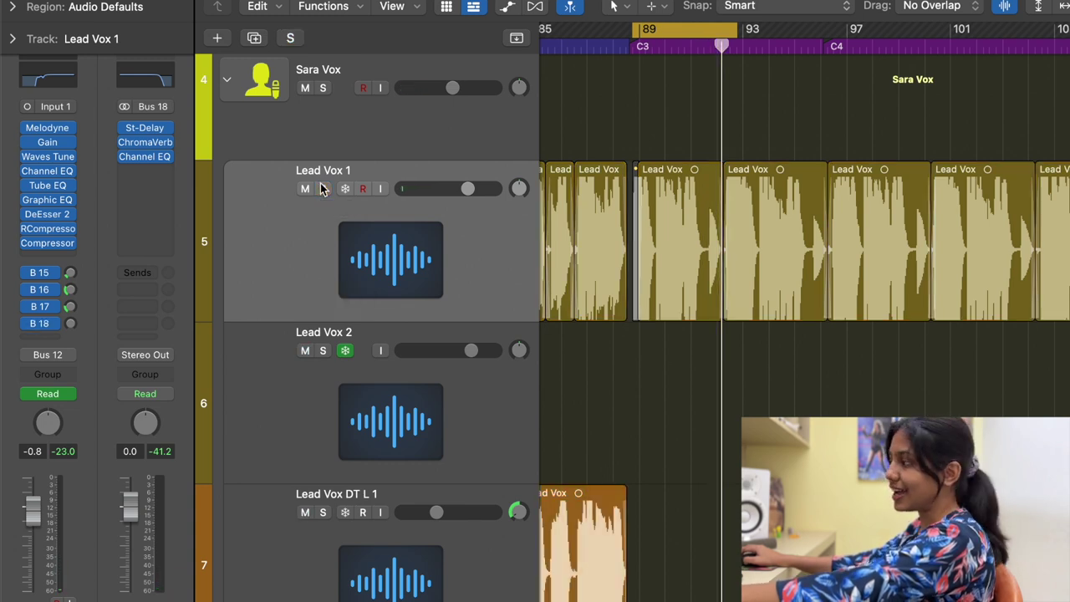
key("space")
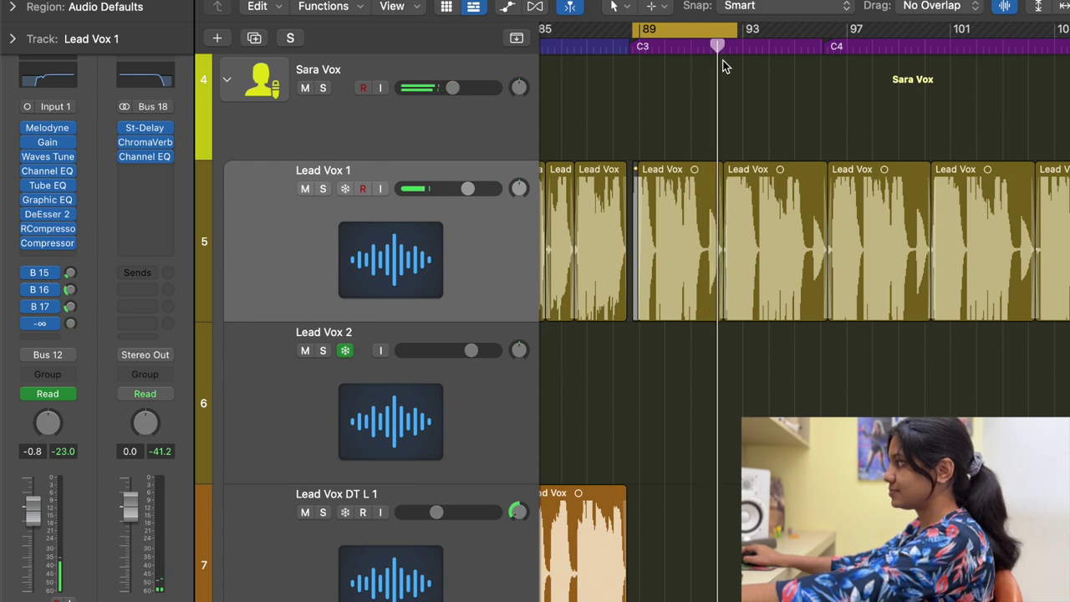
scroll(731, 63, "right", 5)
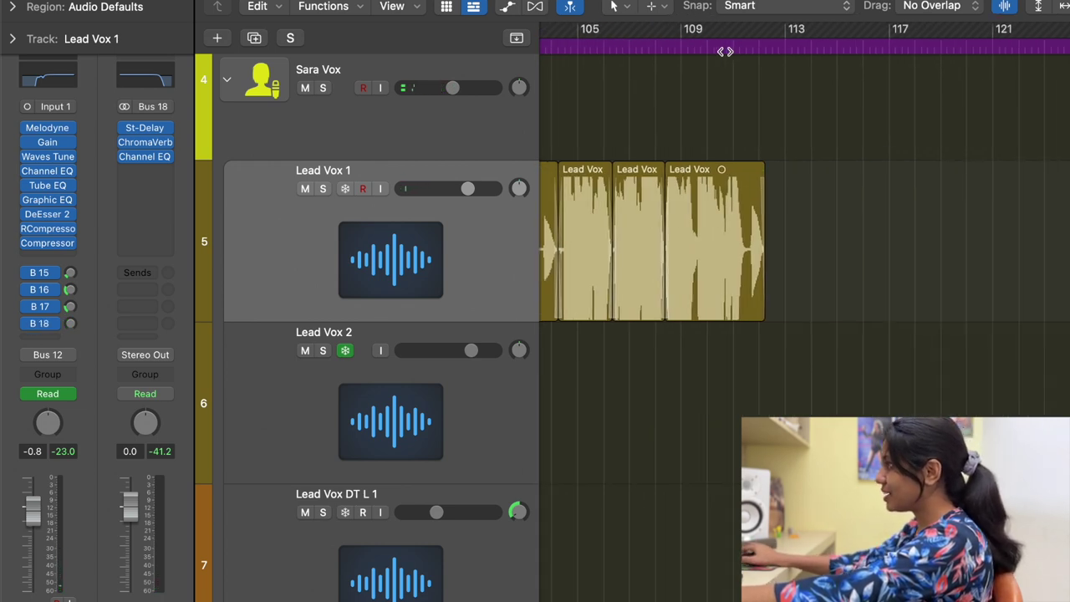
scroll(669, 48, "left", 1)
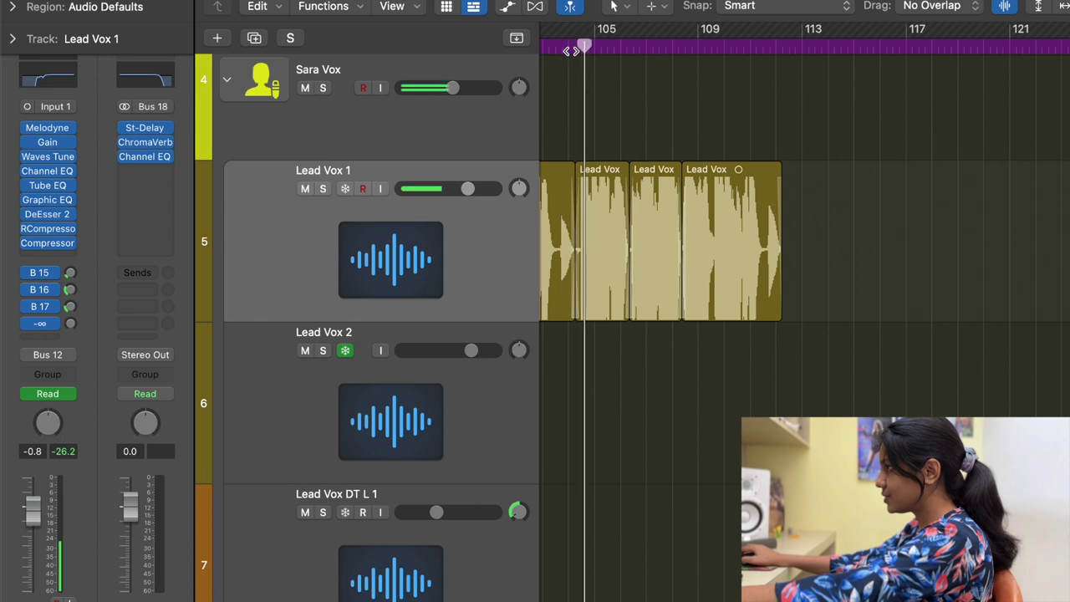
left_click(323, 189)
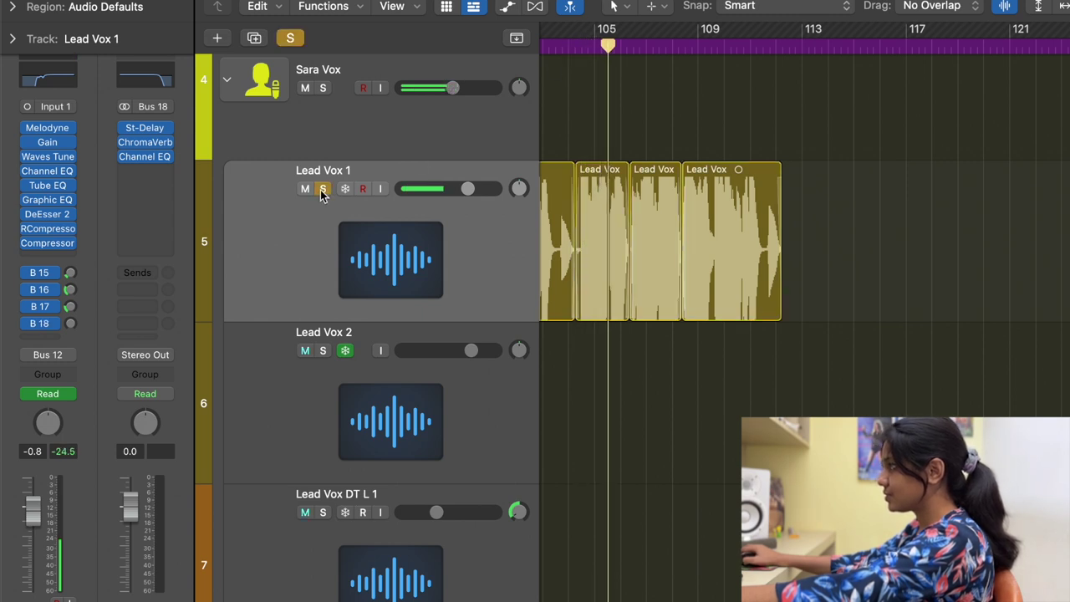
left_click(323, 188)
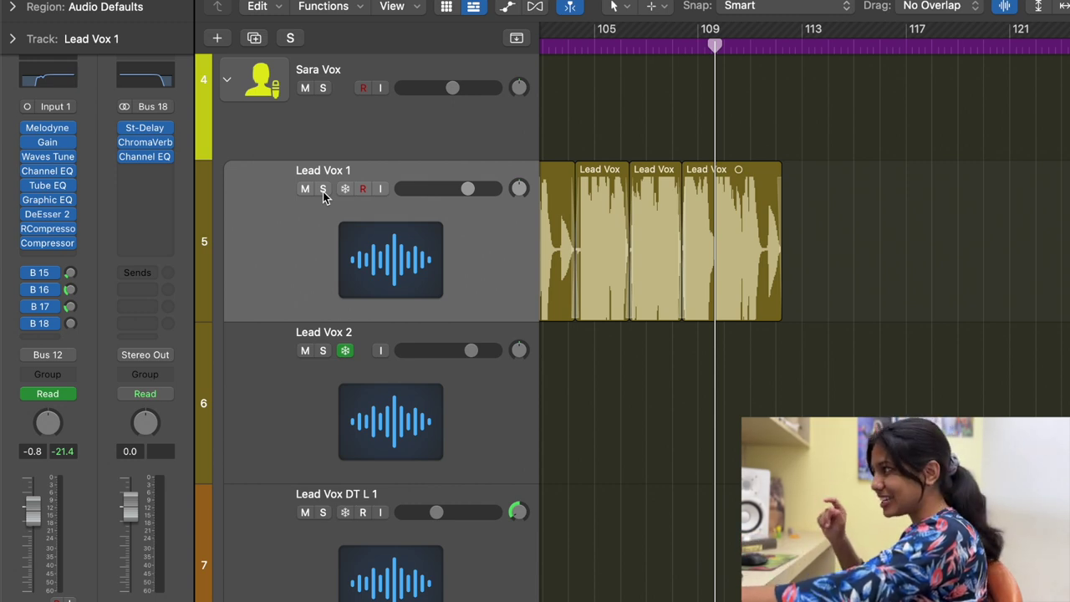
- Solo Lead Vox 1 and reduce the track heights to show the Sara Vox stack's vocal tracks together
left_click(322, 189)
key("super+Up")
key("super+Up")
key("super+Up")
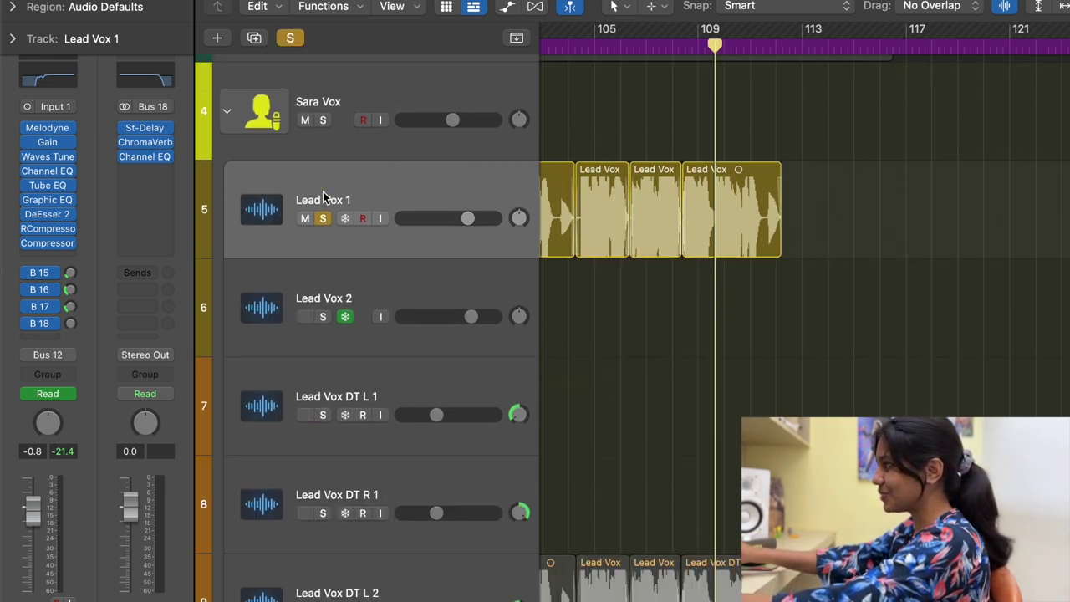
key("super+Up")
key("super+Up")
key("super+Up")
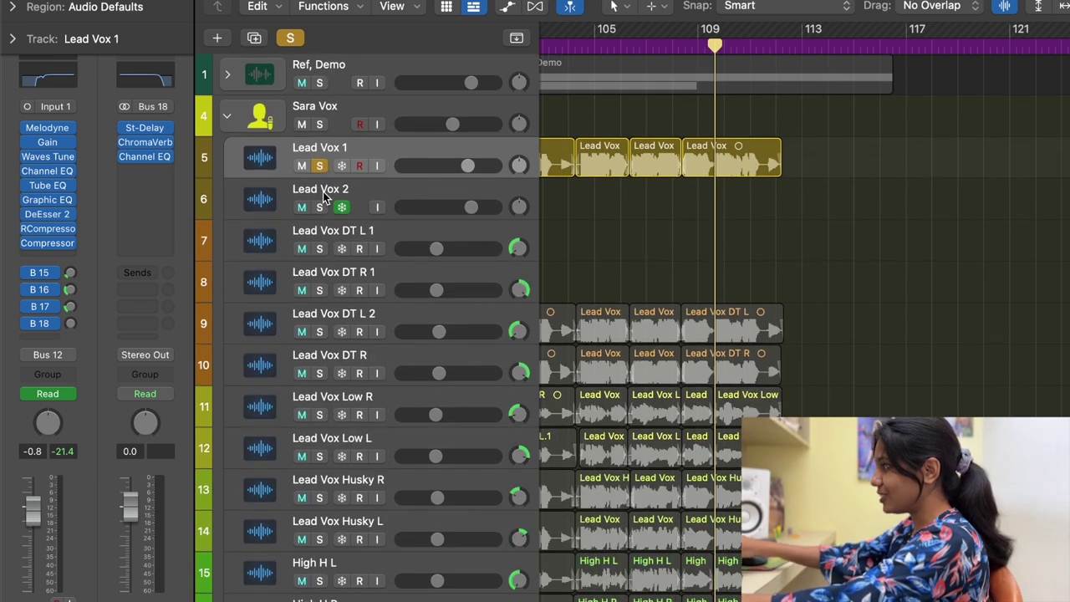
- Select the vocal tracks from Ad Libs on track 20 up to Lead Vox 1 and show their regions across the arrangement
scroll(511, 219, "down", 5)
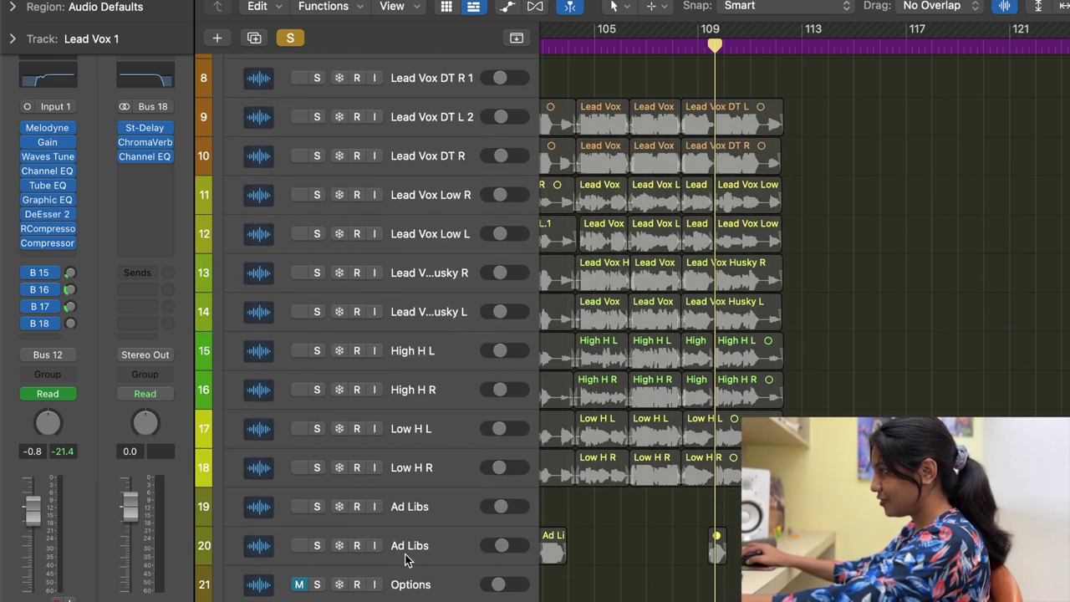
left_click(415, 548)
scroll(419, 502, "up", 4)
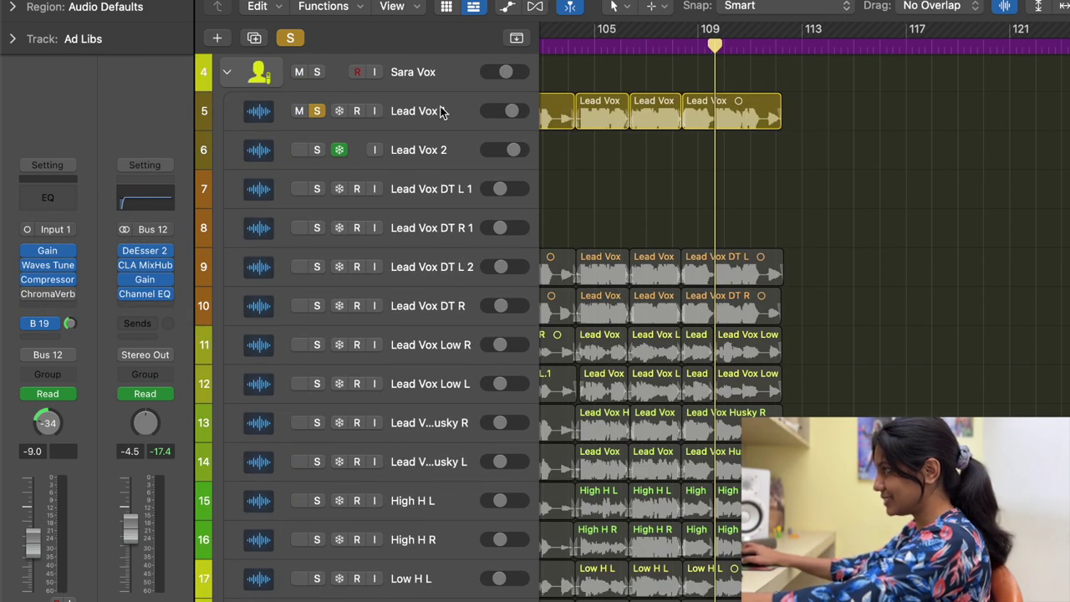
left_click(443, 111)
key("z")
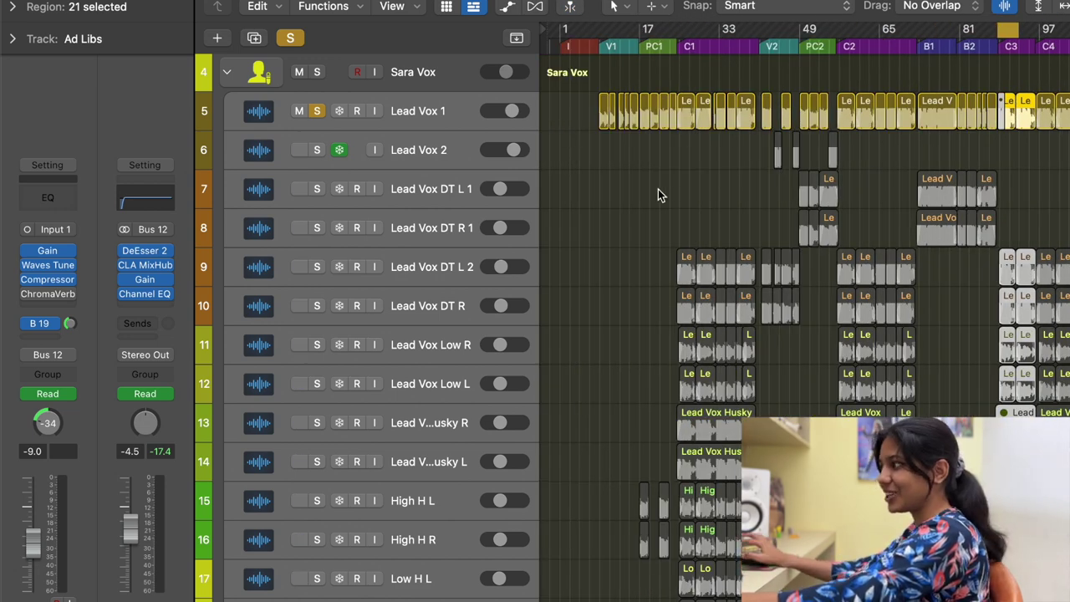
- Solo the Sara Vox stack and play it from chorus C4 while looking over its vocal tracks
left_click(318, 74)
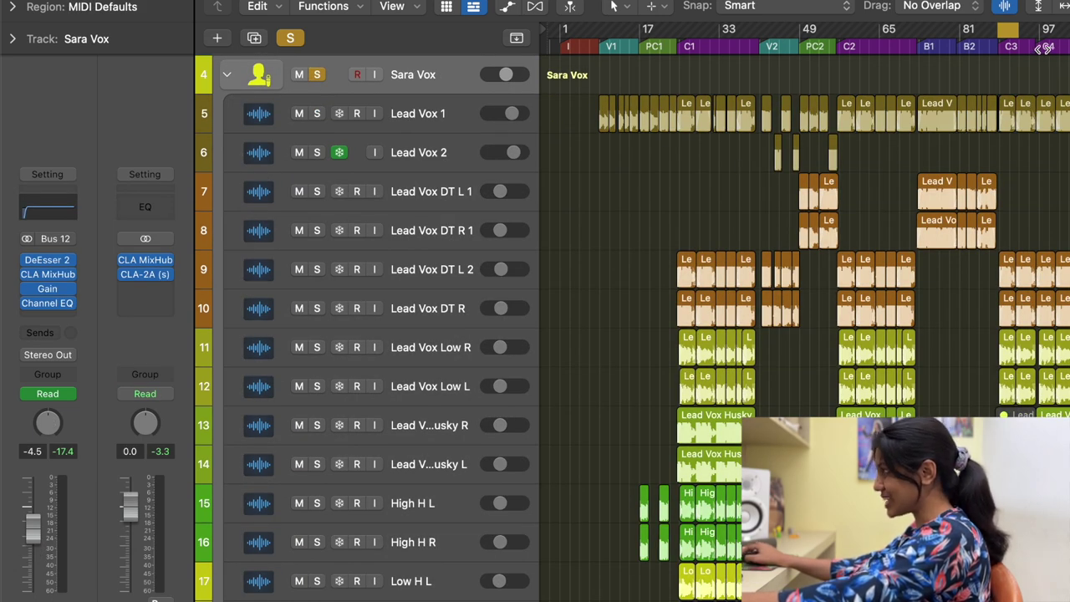
key("space")
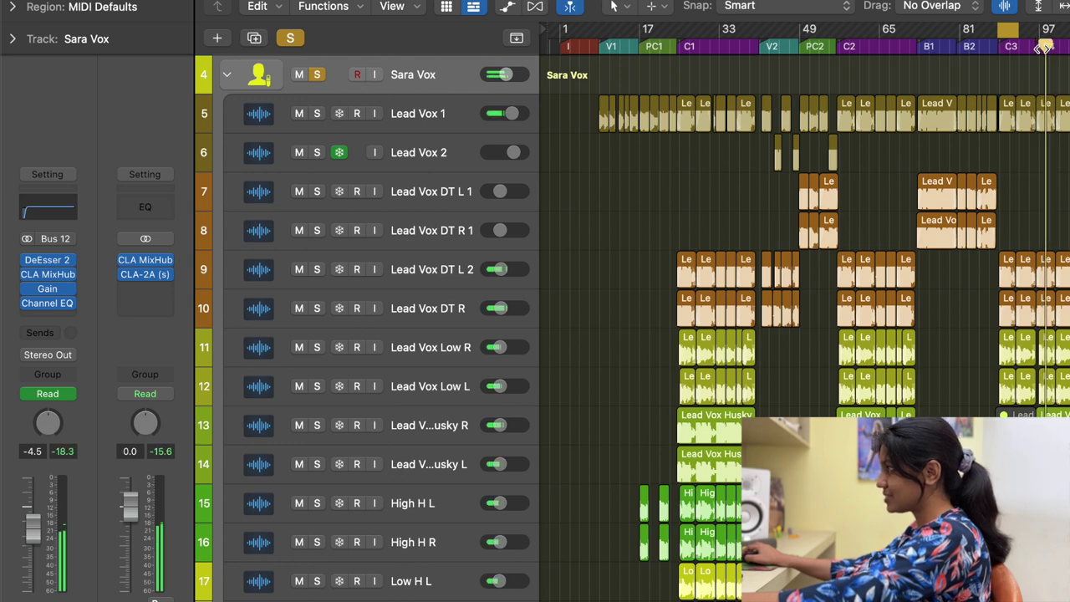
scroll(1017, 113, "down", 2)
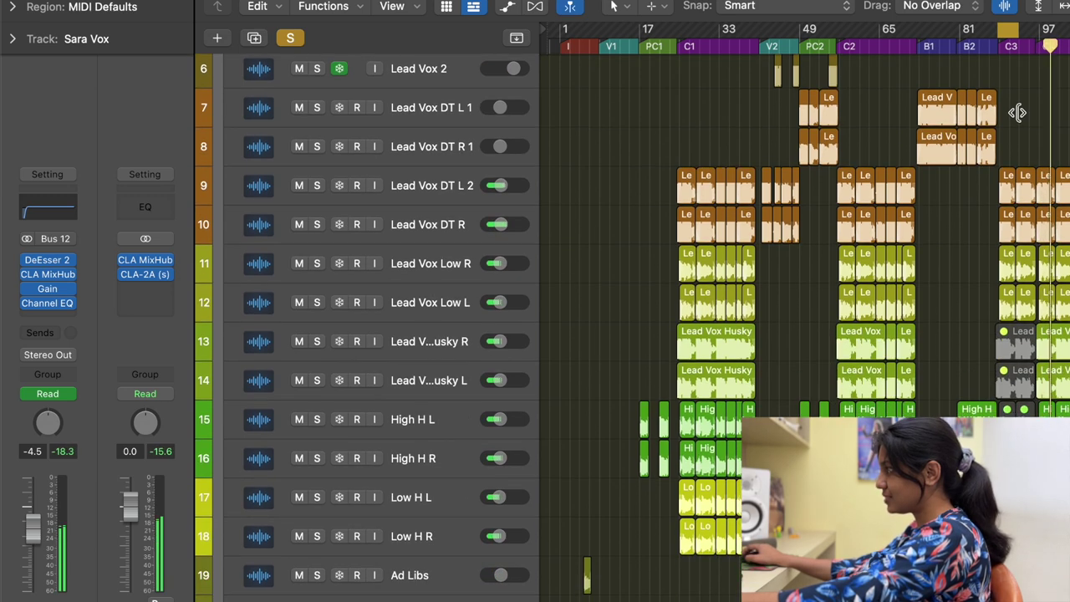
scroll(1018, 113, "up", 3)
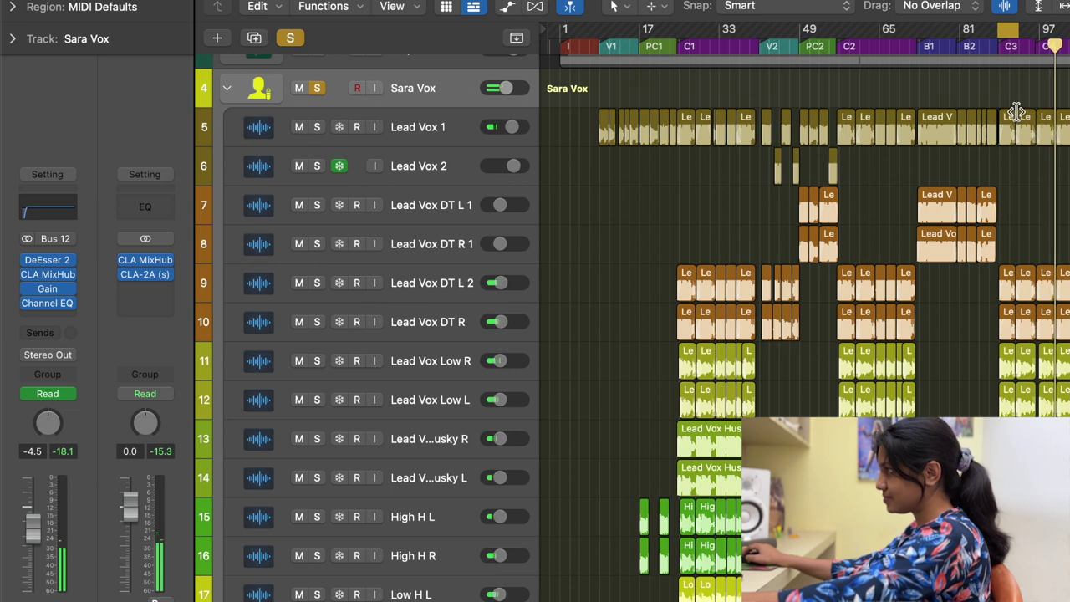
scroll(966, 183, "down", 1)
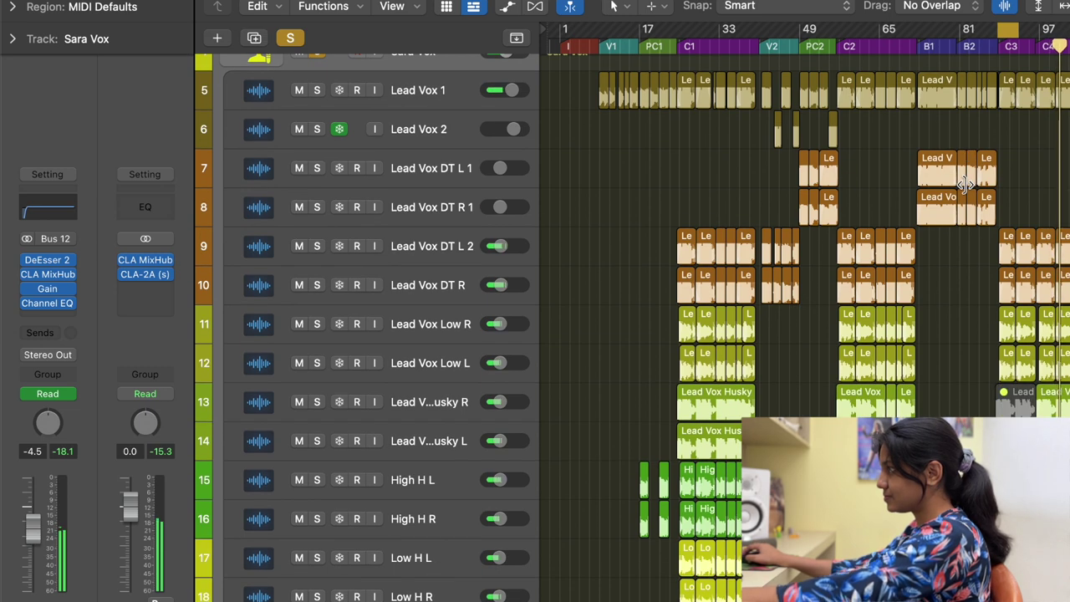